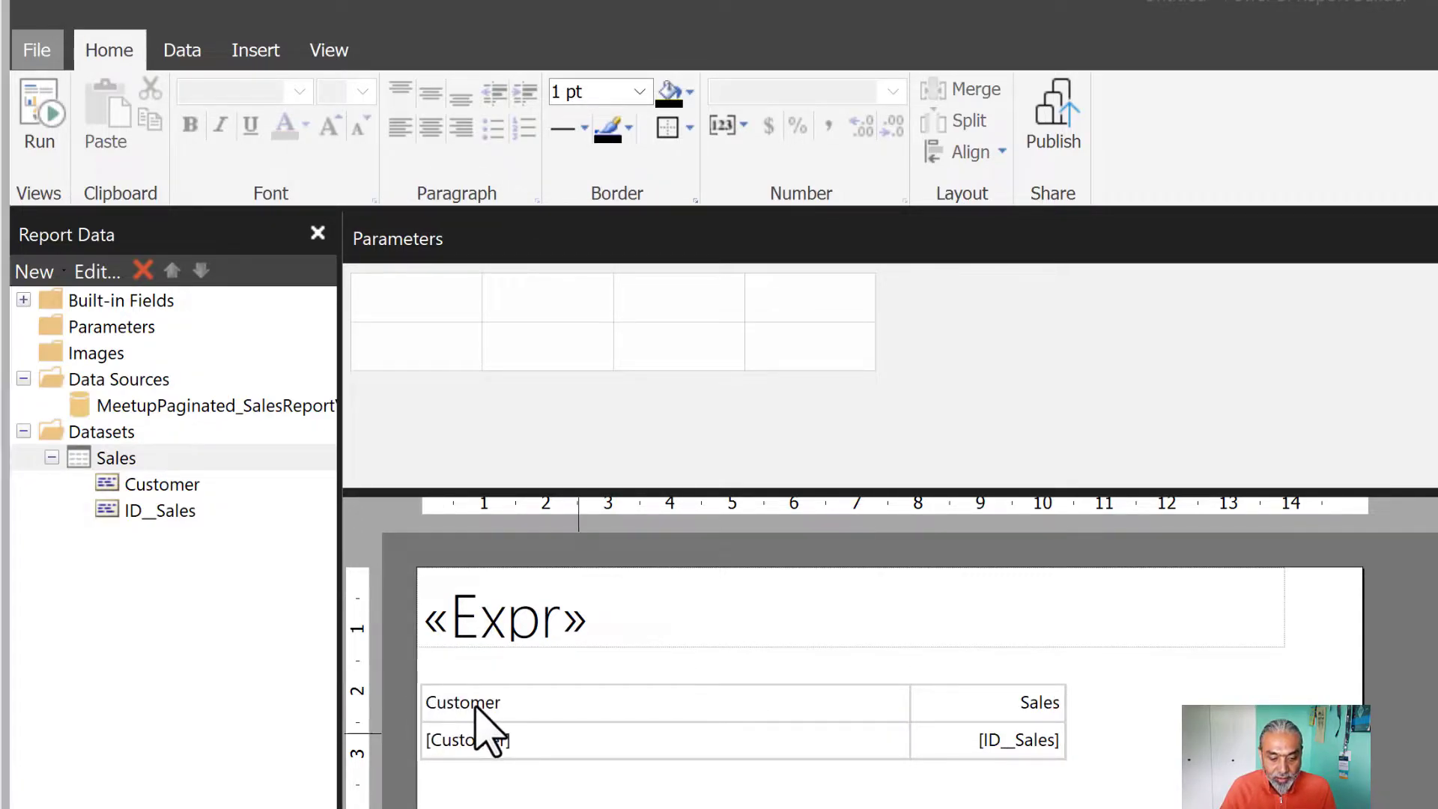
Make the table's header row with Customer and Sales bold
left_click(440, 715)
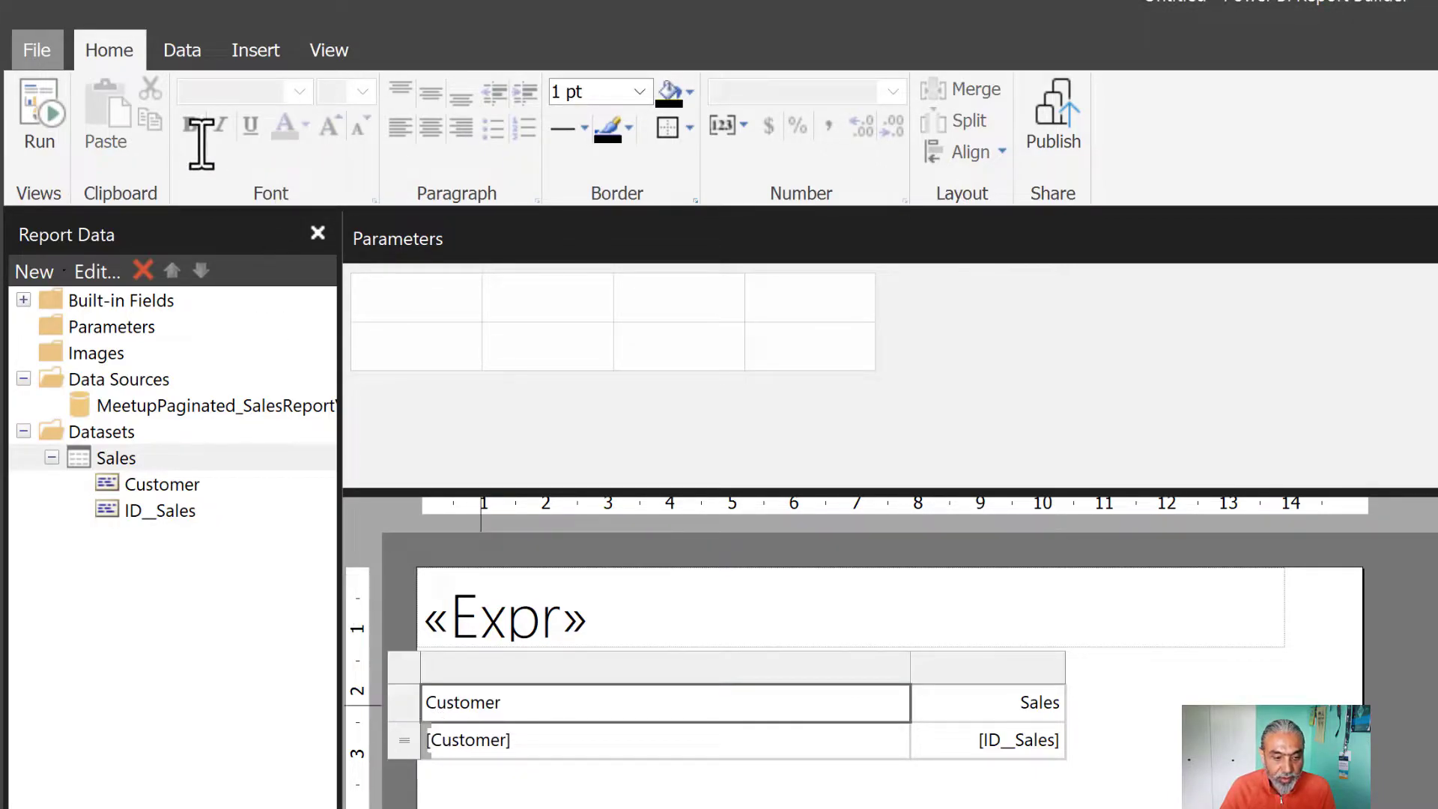
left_click(411, 691)
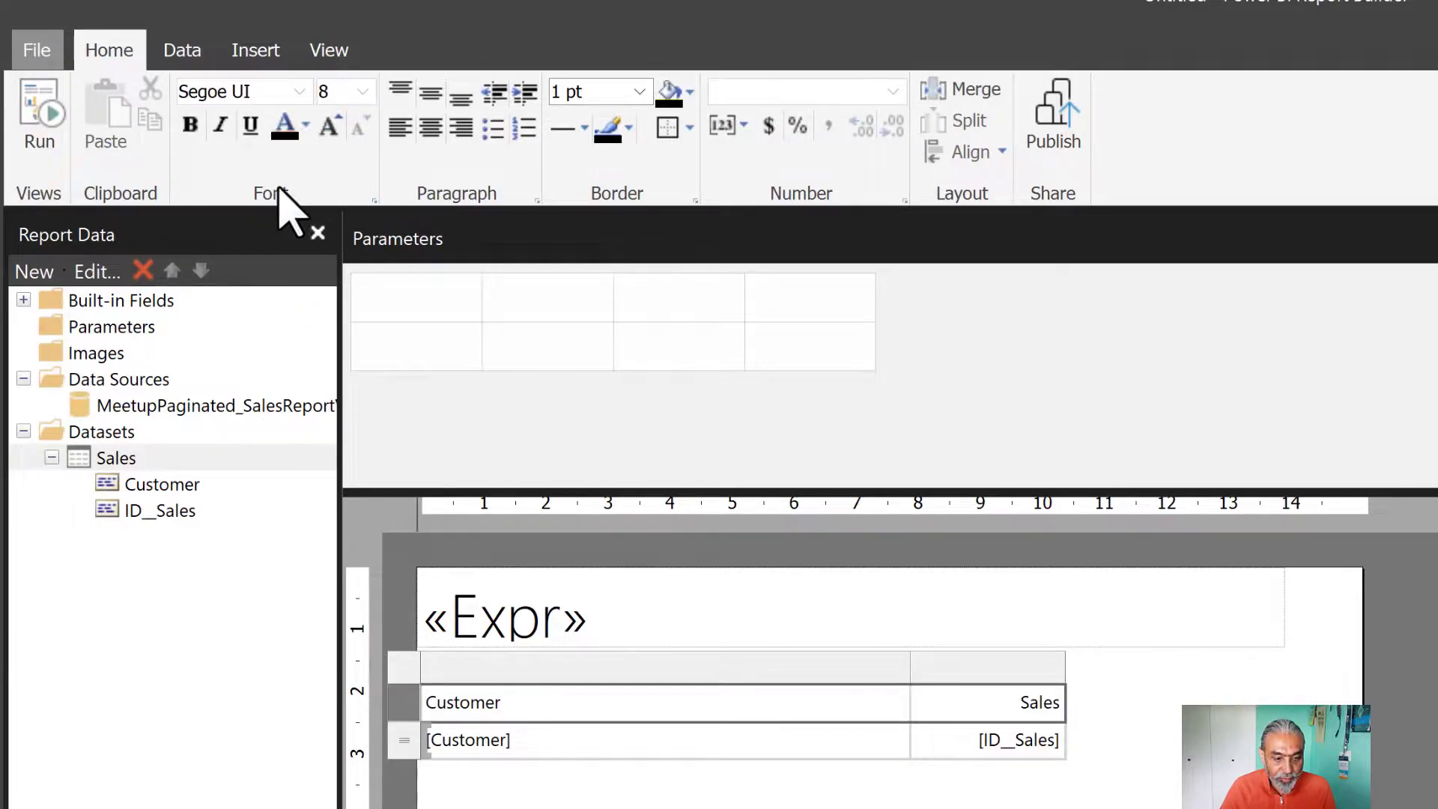
left_click(191, 125)
Run the report, look through the customer sales rows across its pages, and return to the design view
left_click(46, 112)
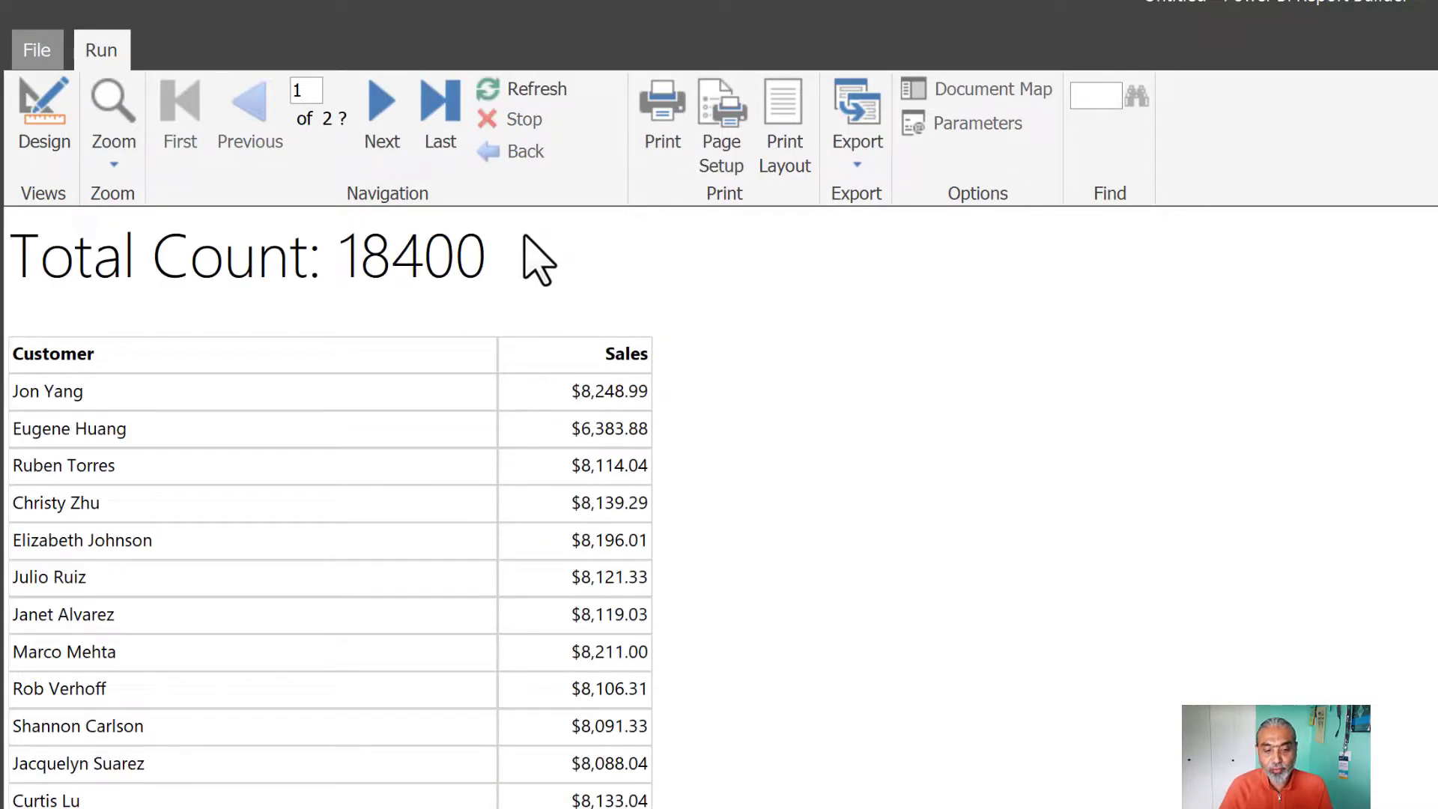
scroll(626, 591, "down", 2)
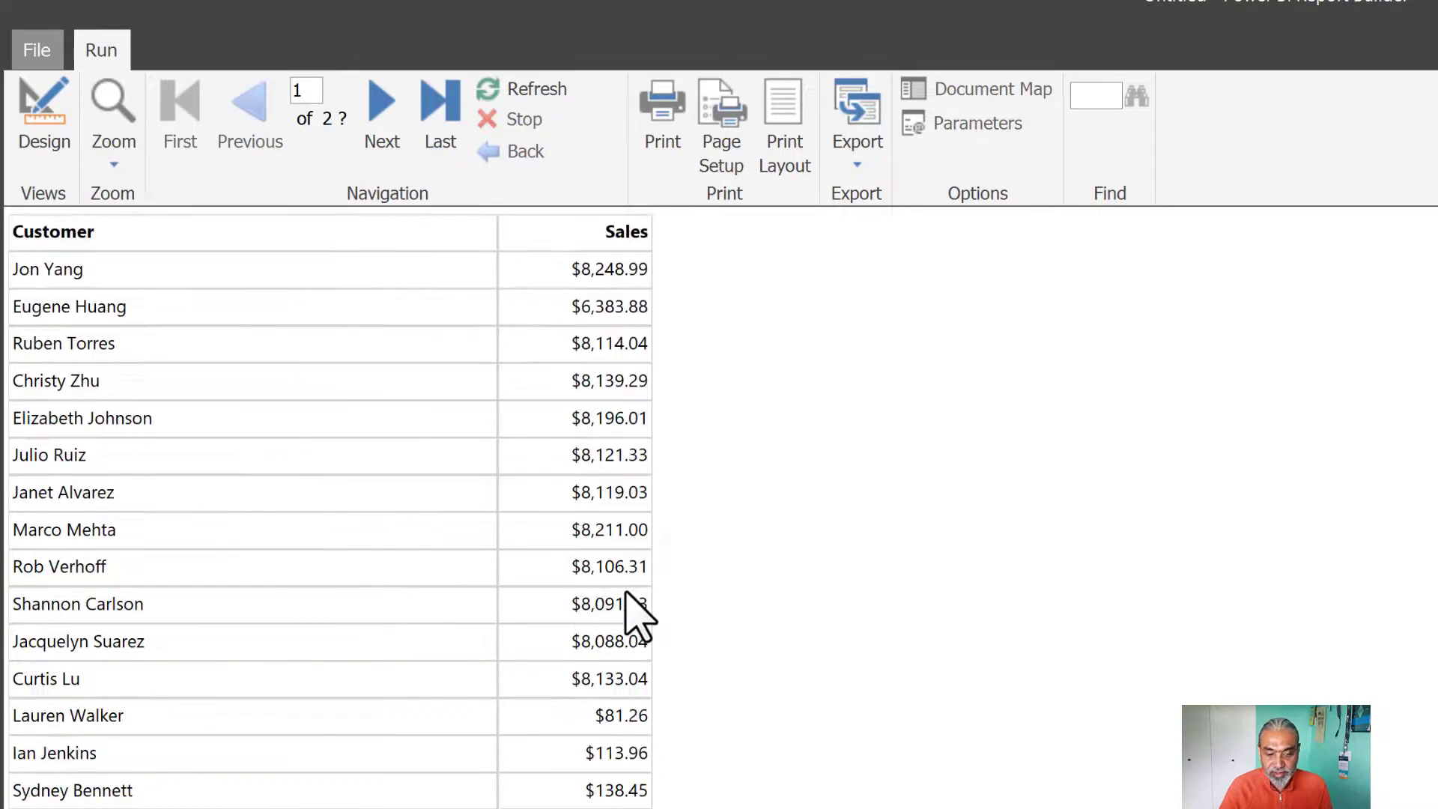
scroll(629, 614, "down", 12)
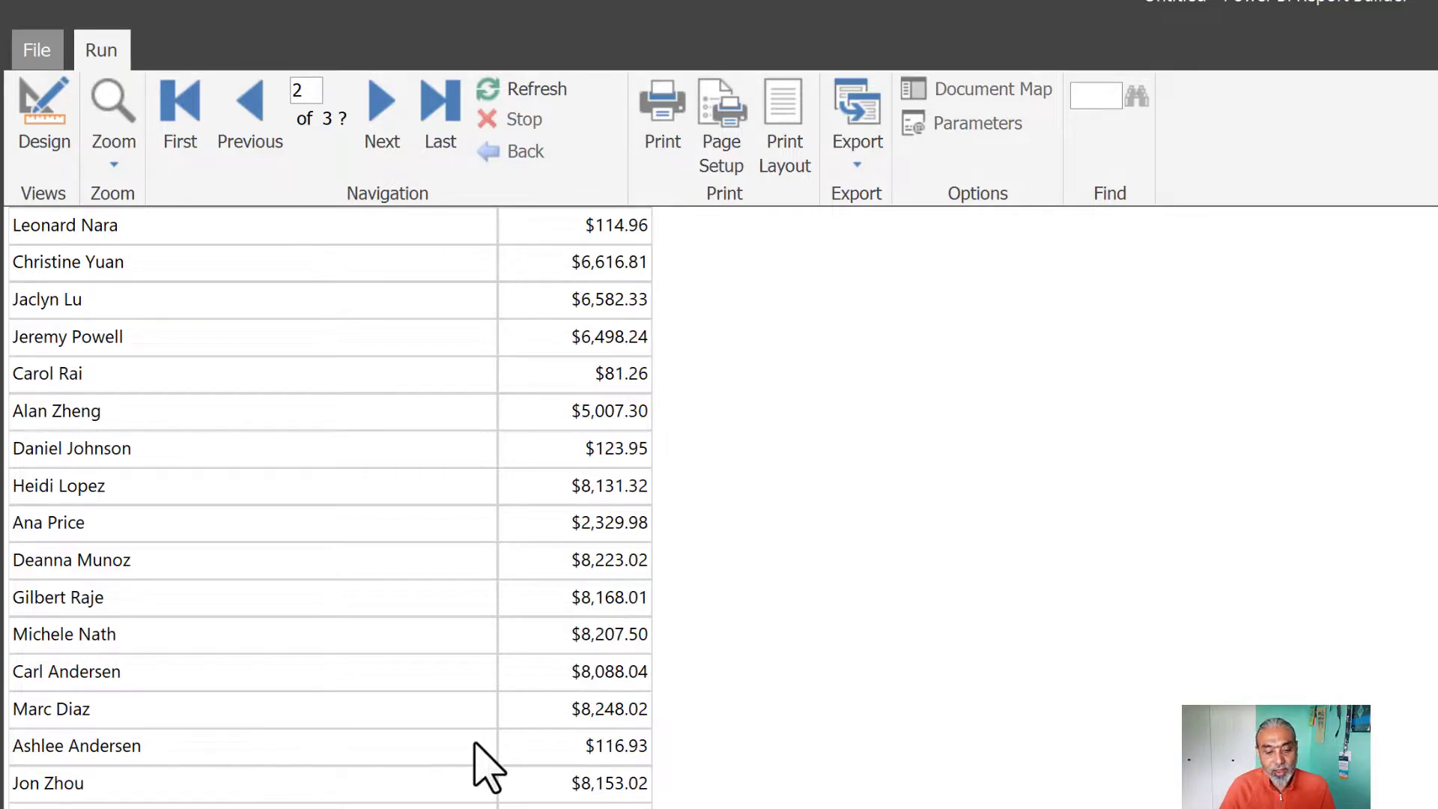
scroll(475, 741, "down", 2)
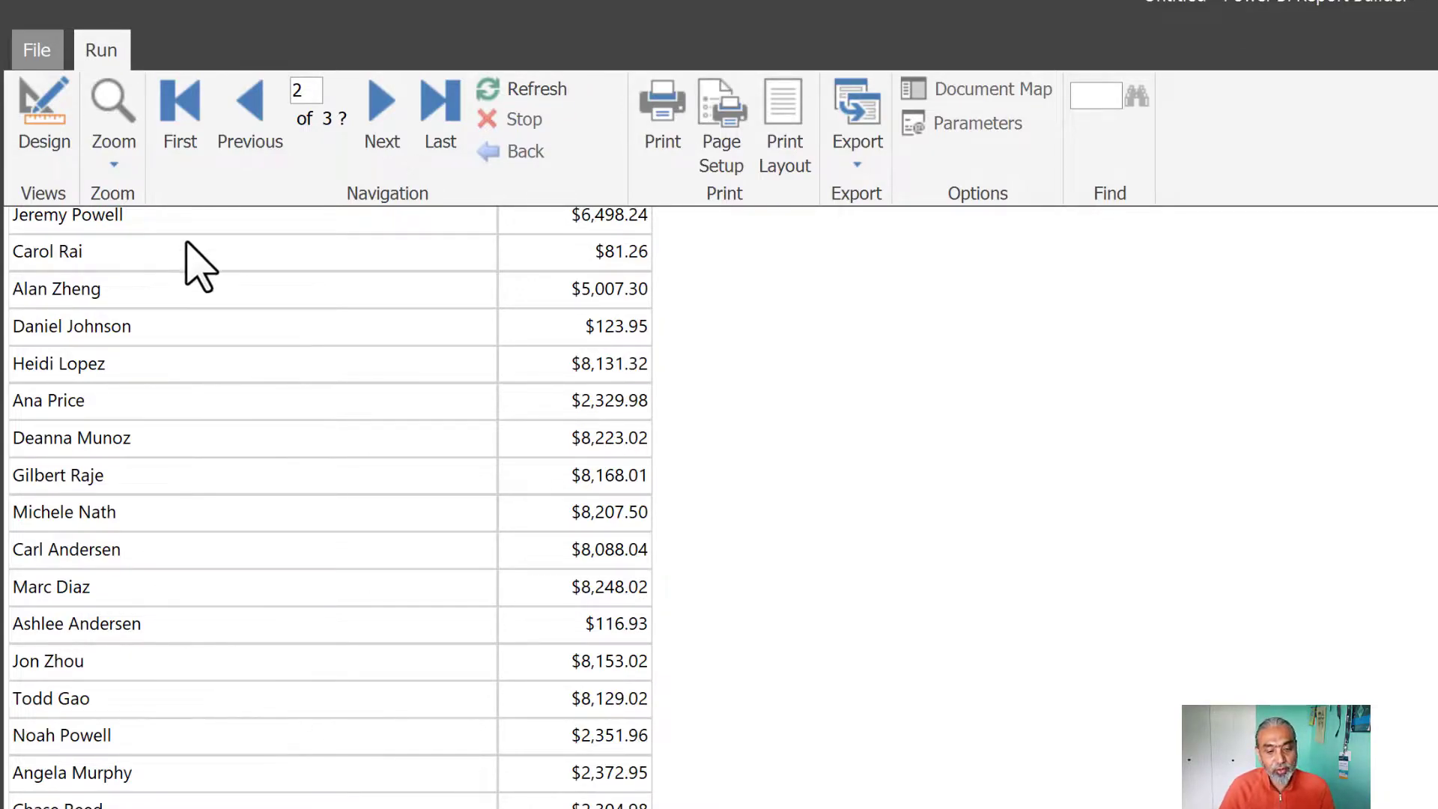
left_click(44, 129)
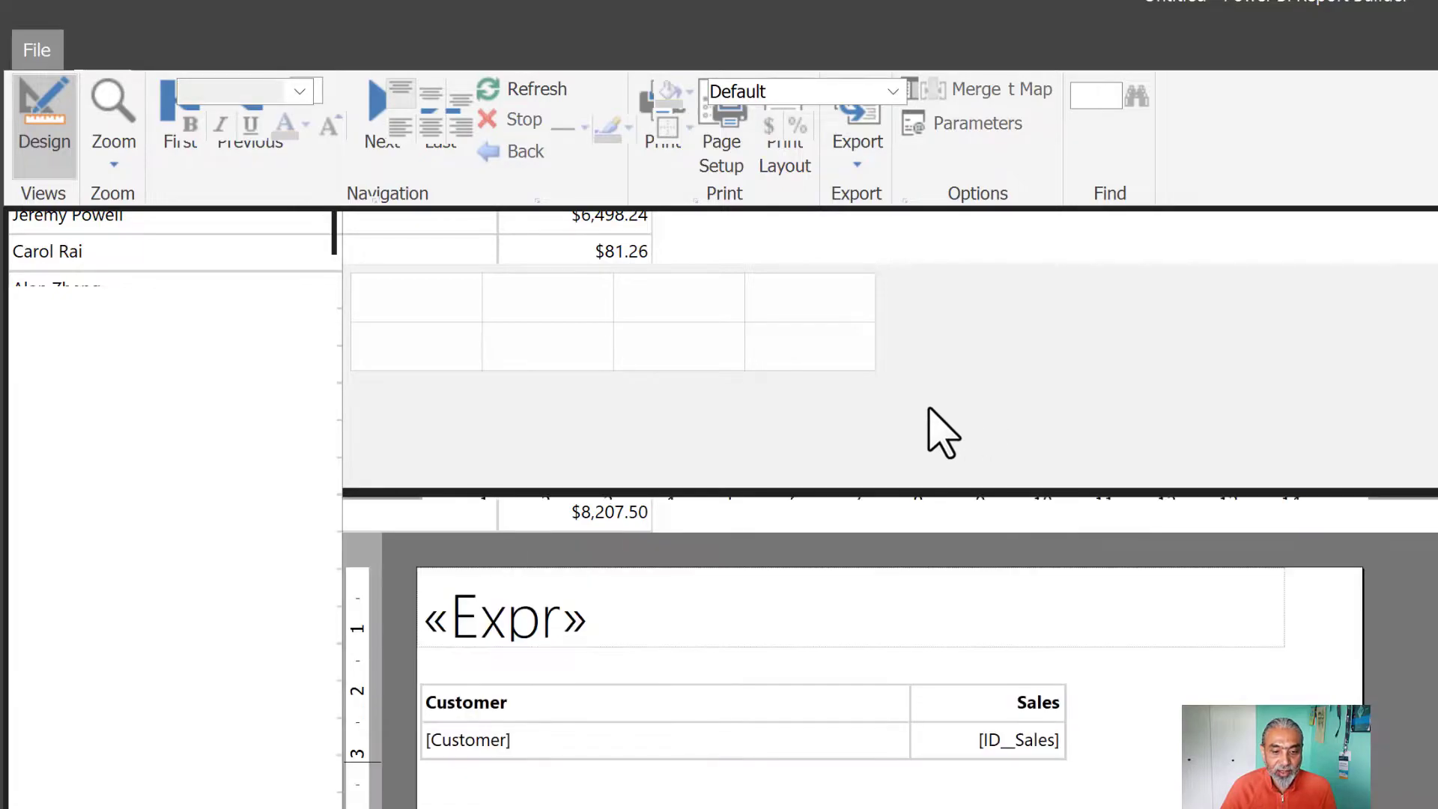
Add a new report parameter named ParameterCustomer
right_click(128, 335)
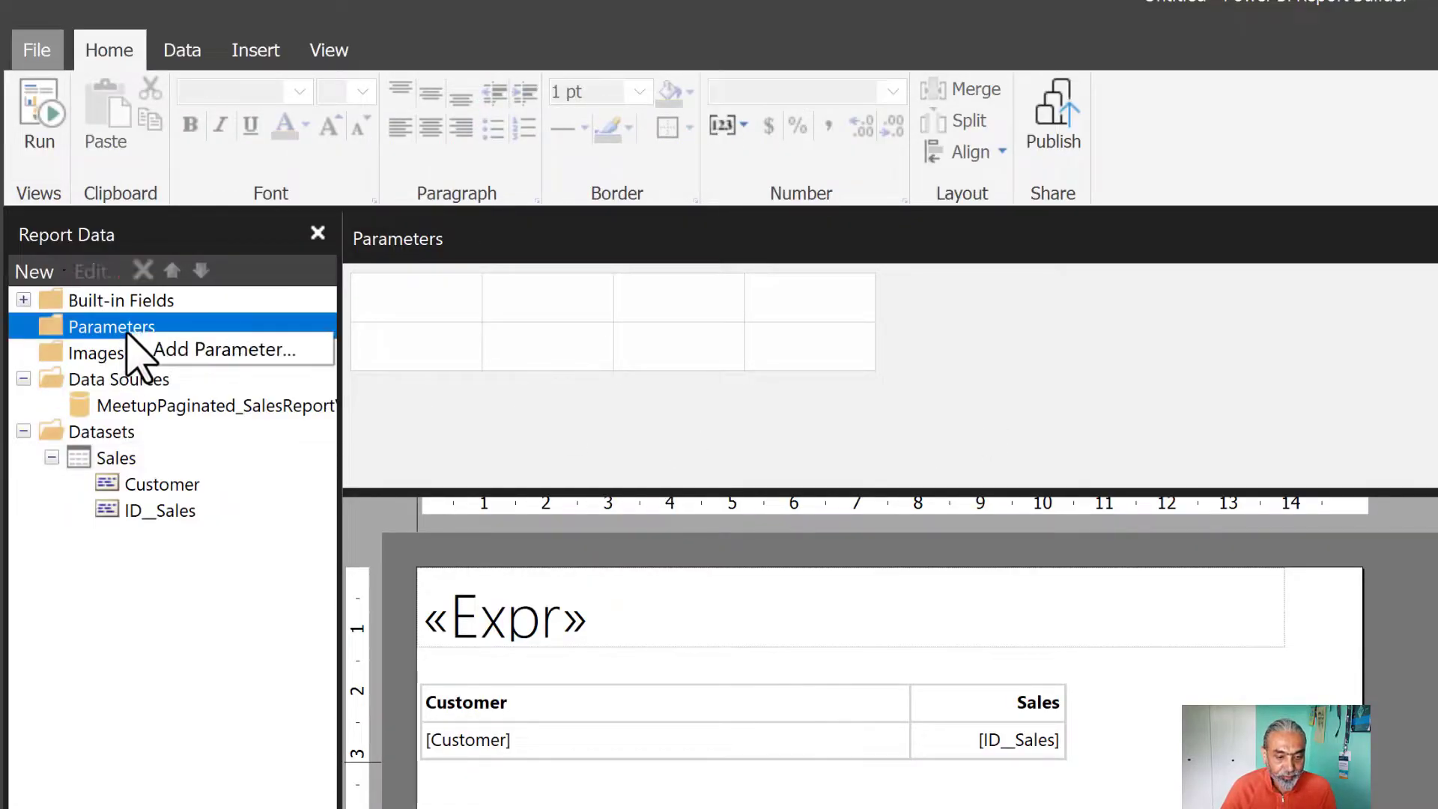
left_click(210, 346)
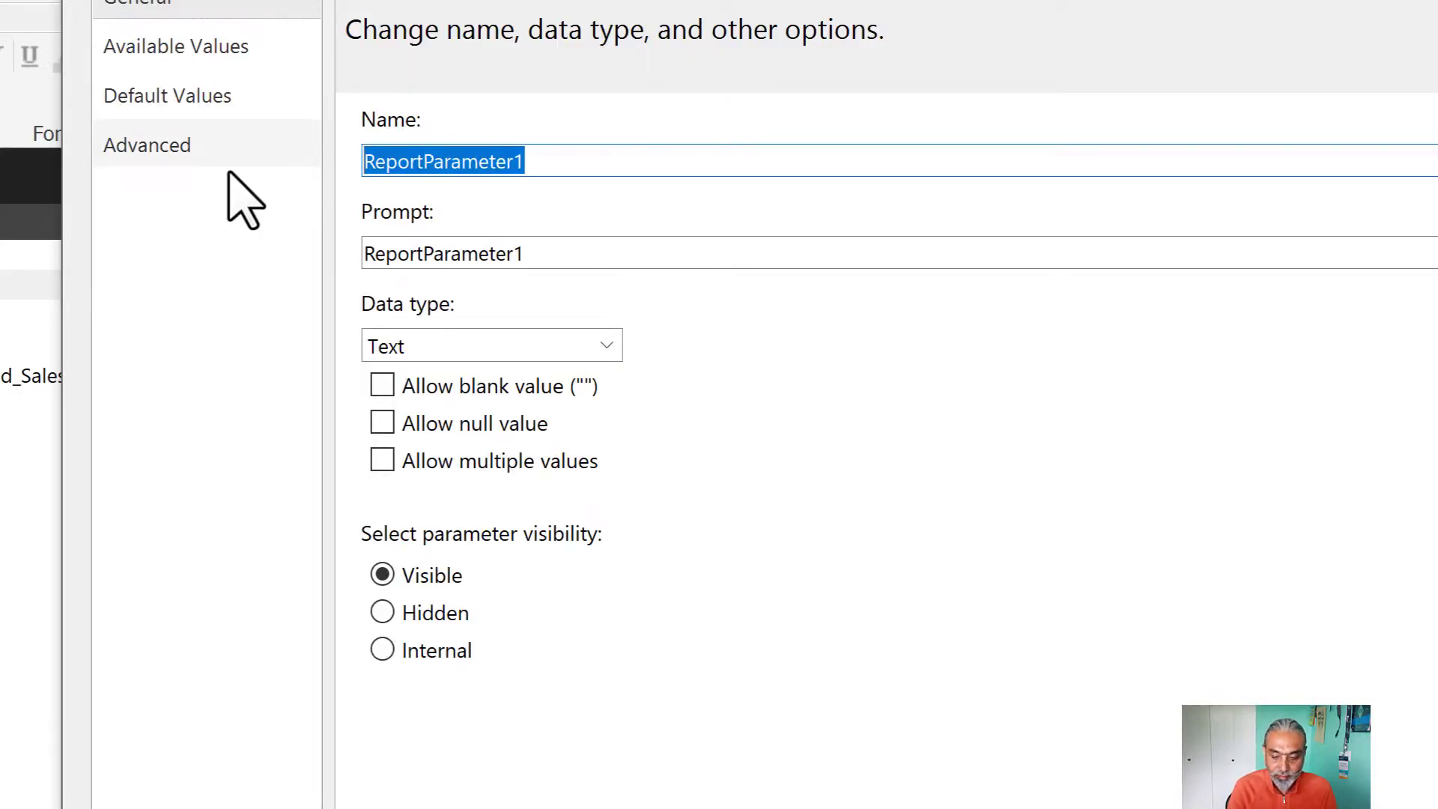
type("ParameterCustomer")
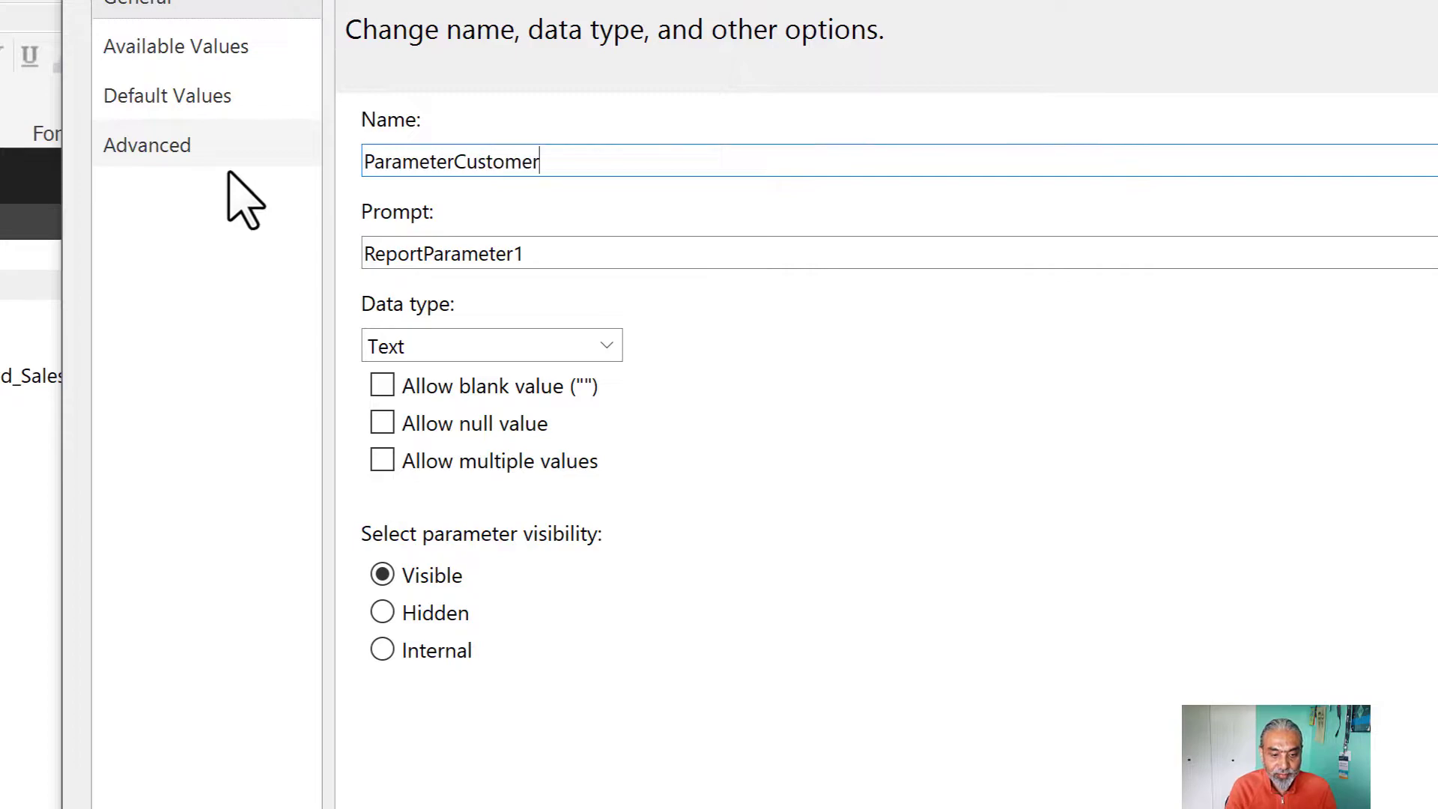
Set the parameter's prompt to "Enter Customer Name (Use ? or * wildcard search):", allow blank values and save the parameter
double_click(552, 254)
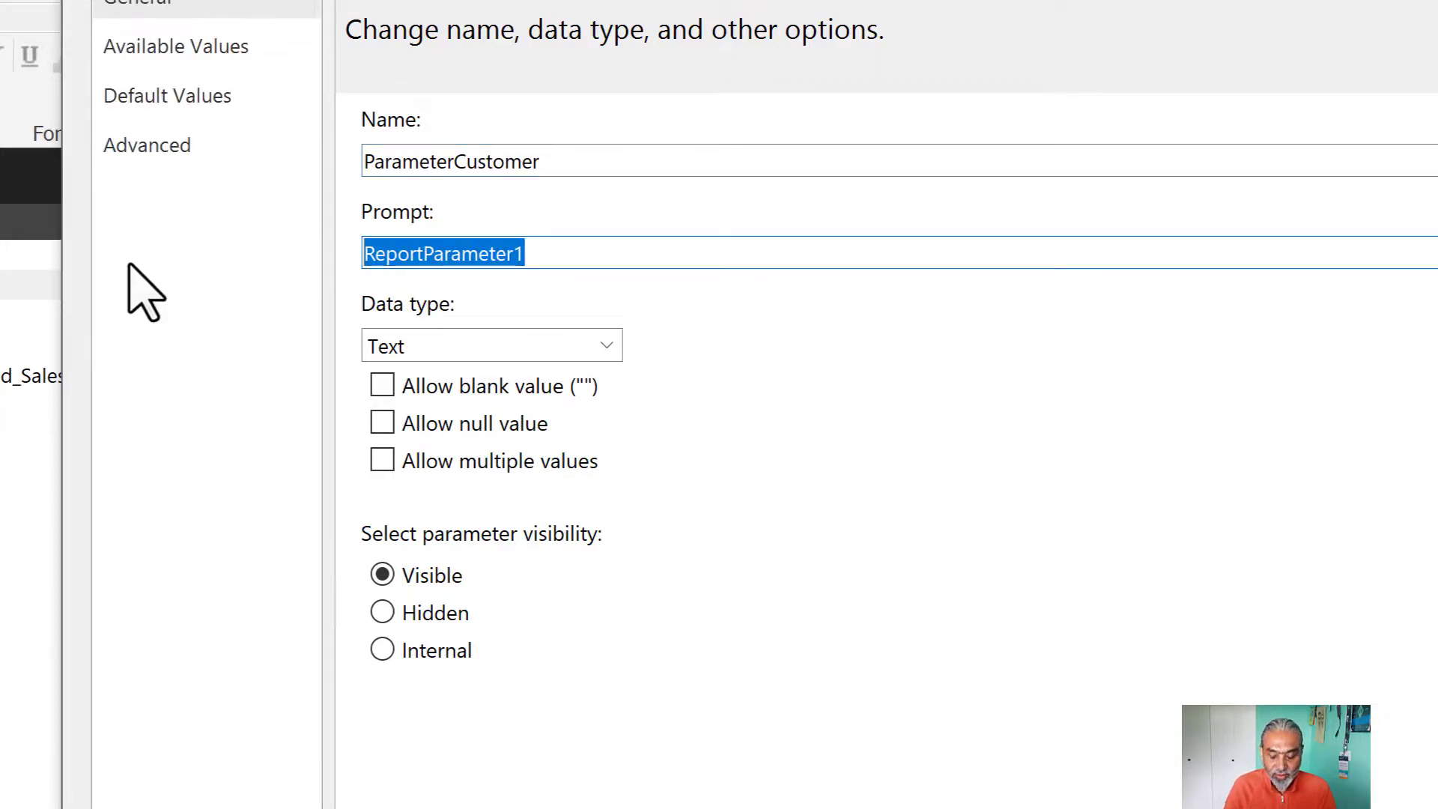
type("E")
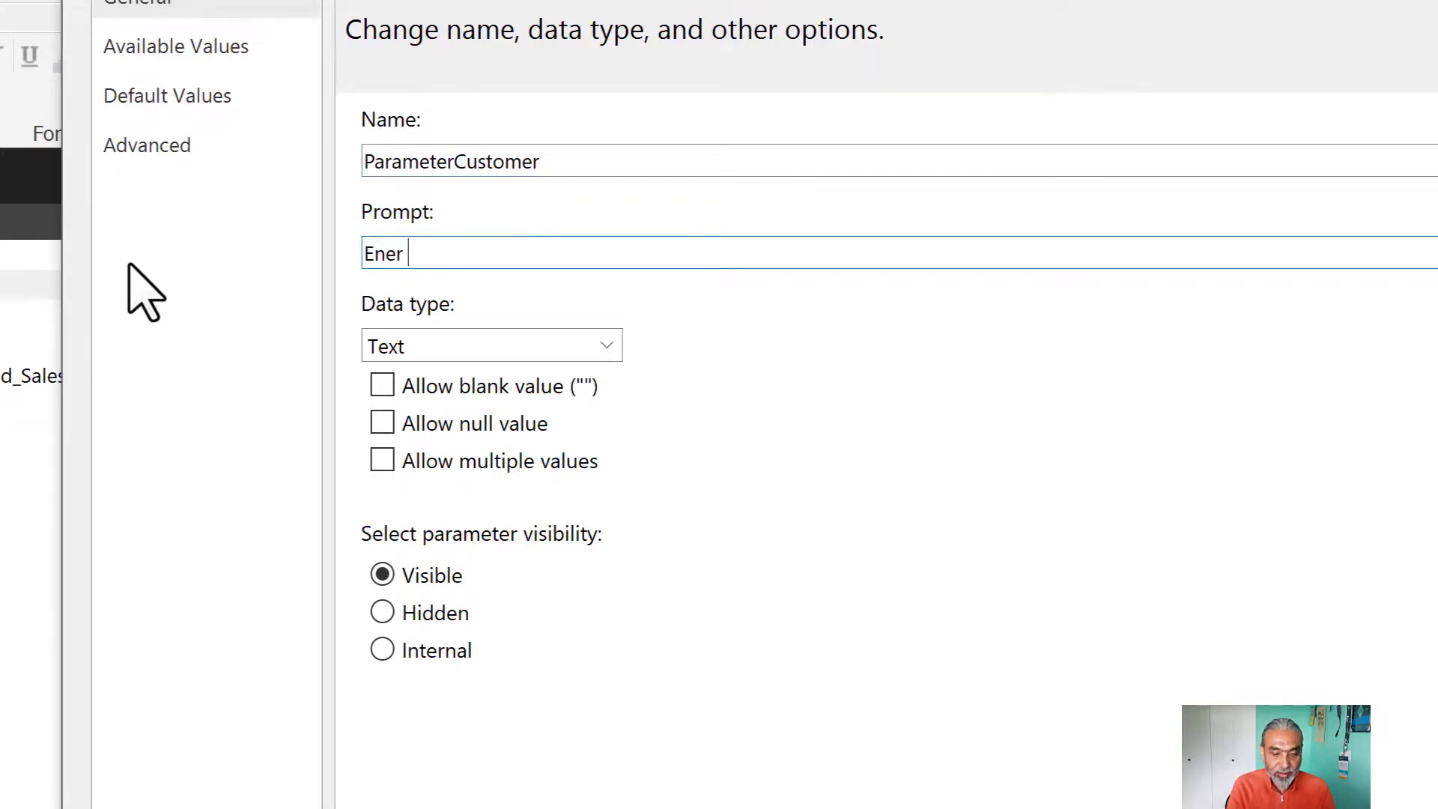
type("nter Customer N")
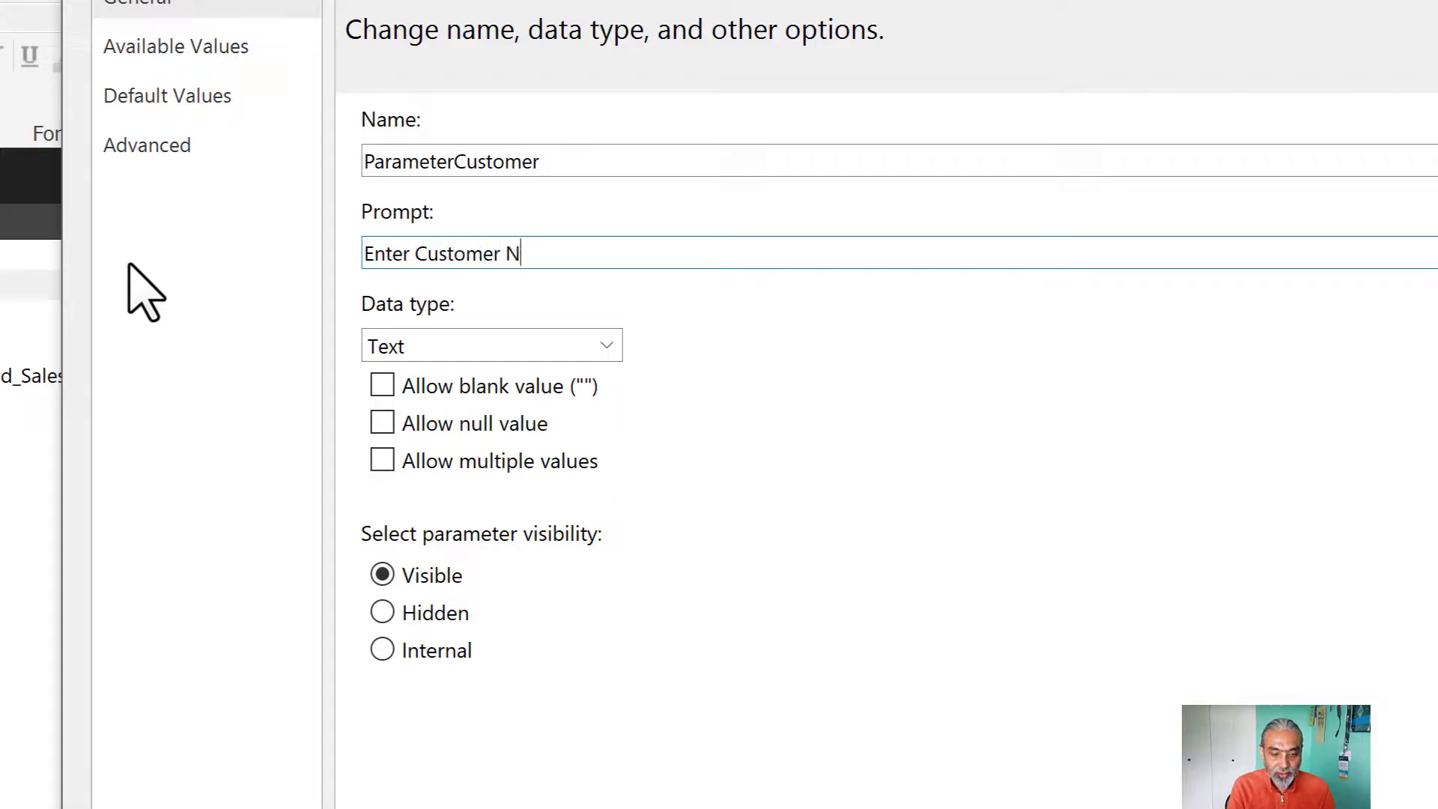
type("ame Cus")
key("BackSpace")
key("BackSpace")
key("BackSpace")
type("(Use ? ")
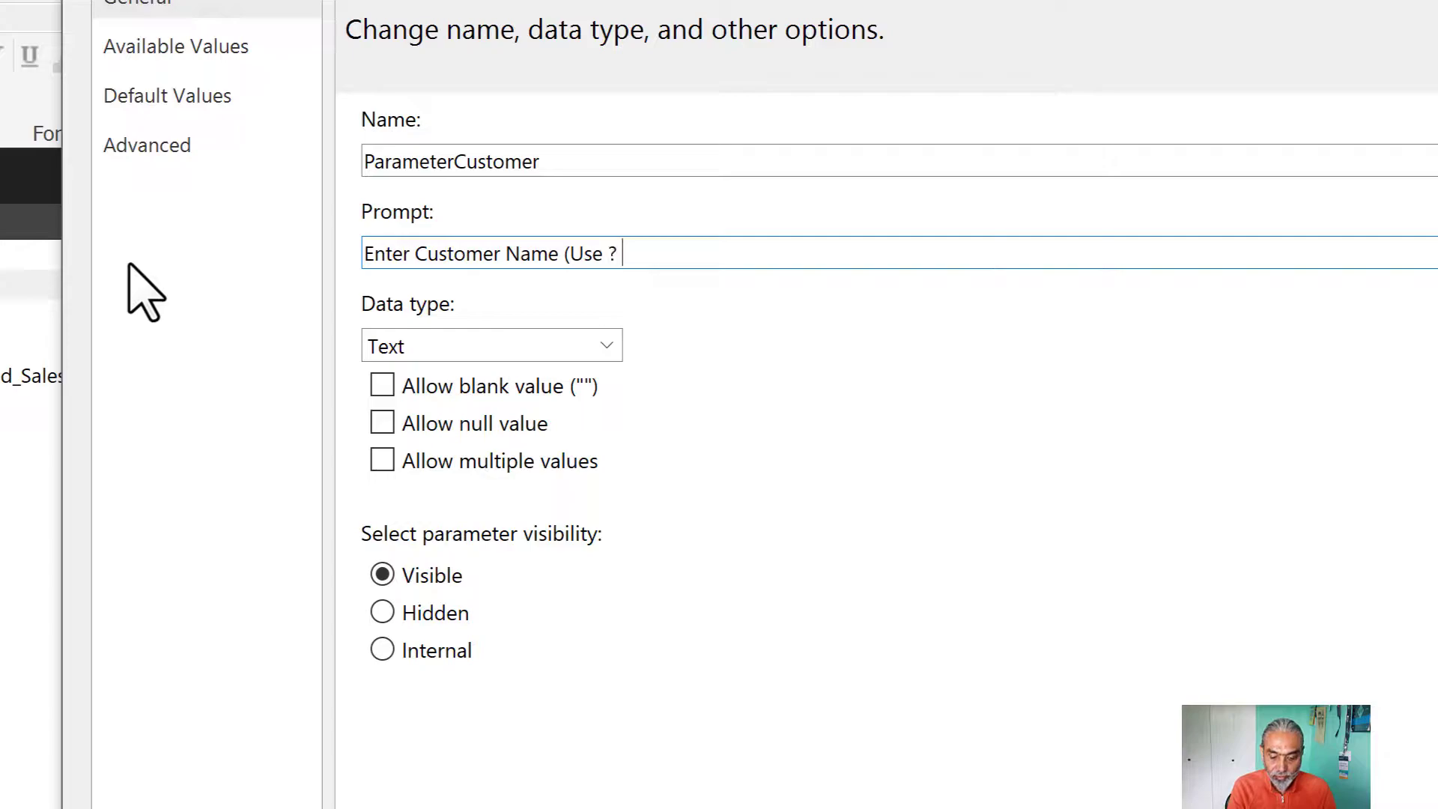
type("or")
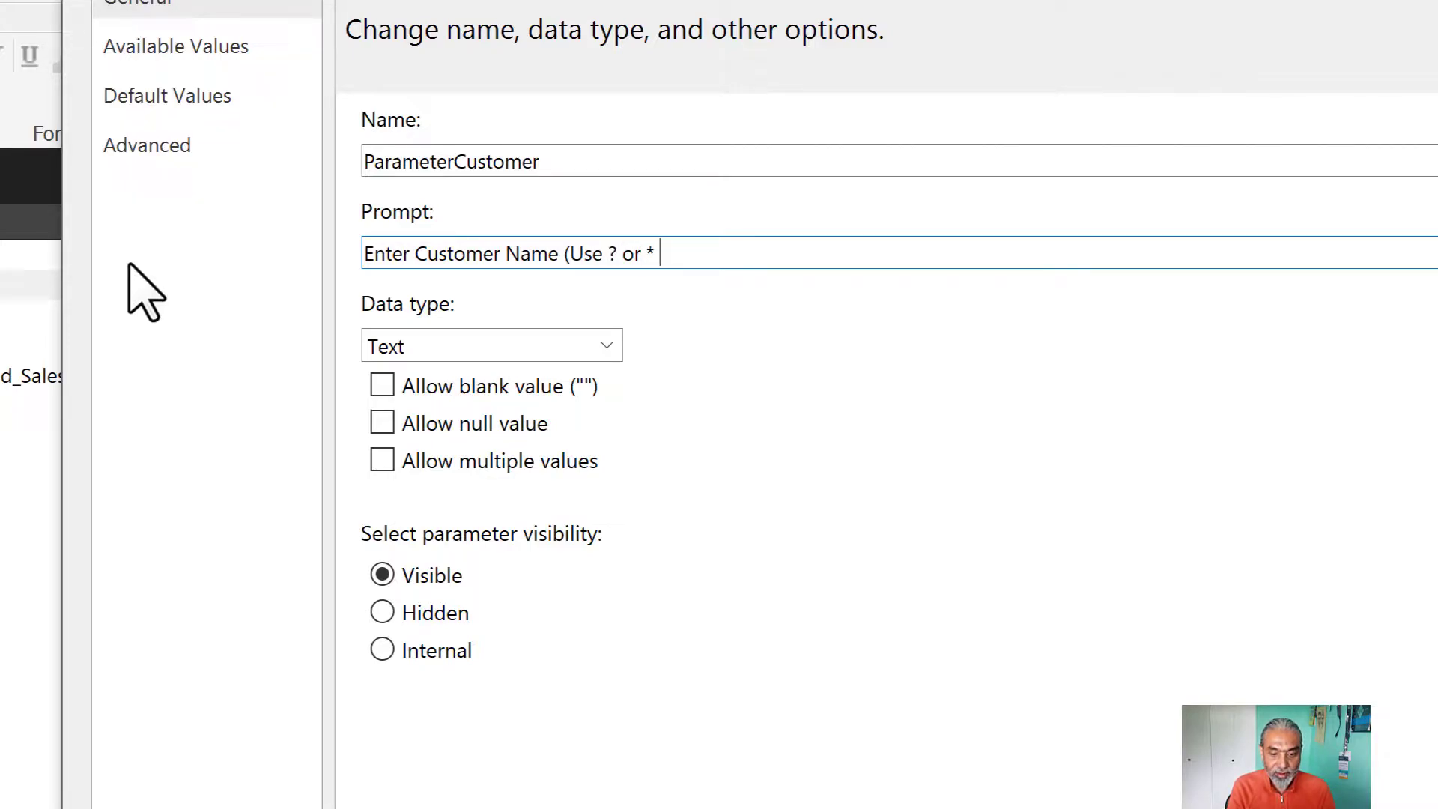
type(" * wildcard c")
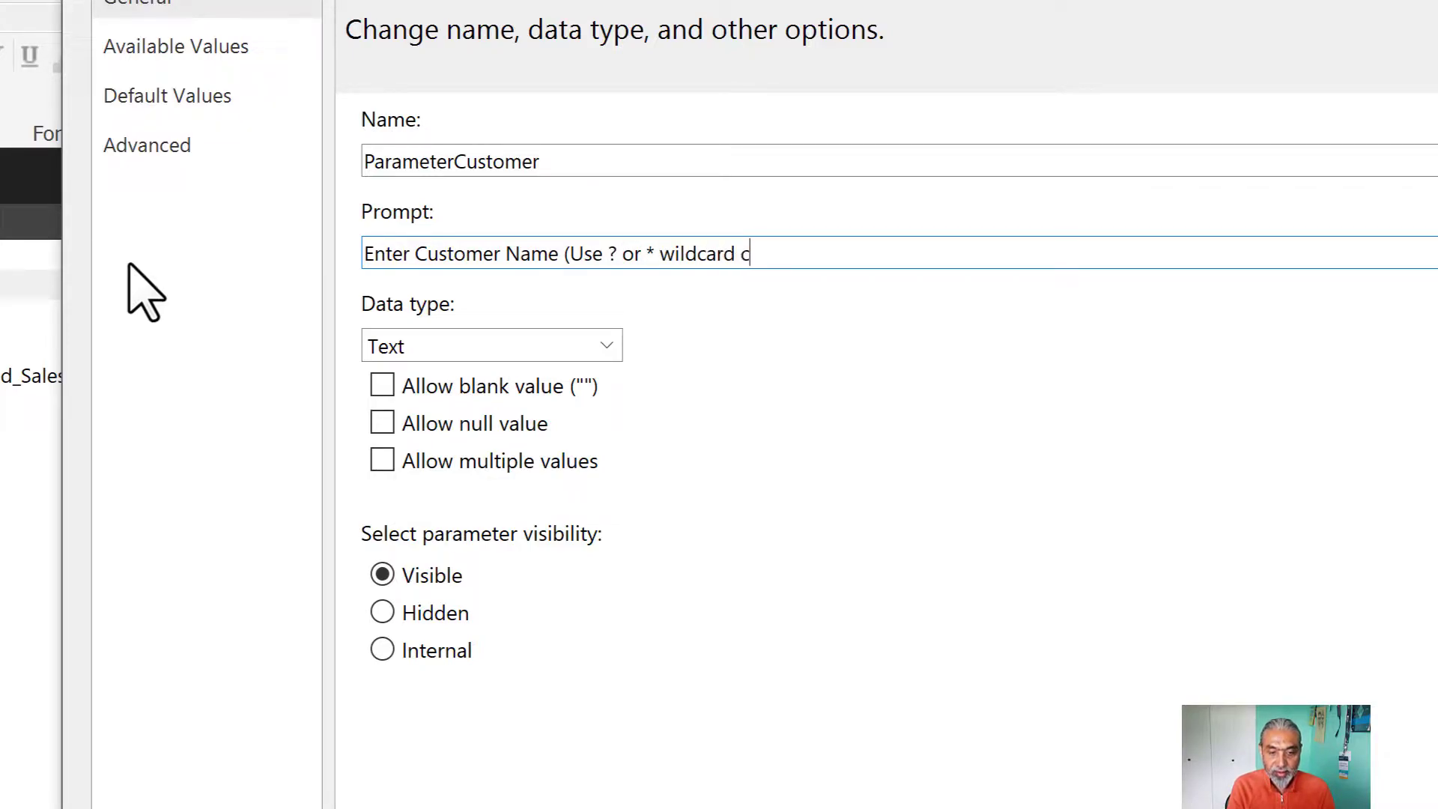
type("earch)")
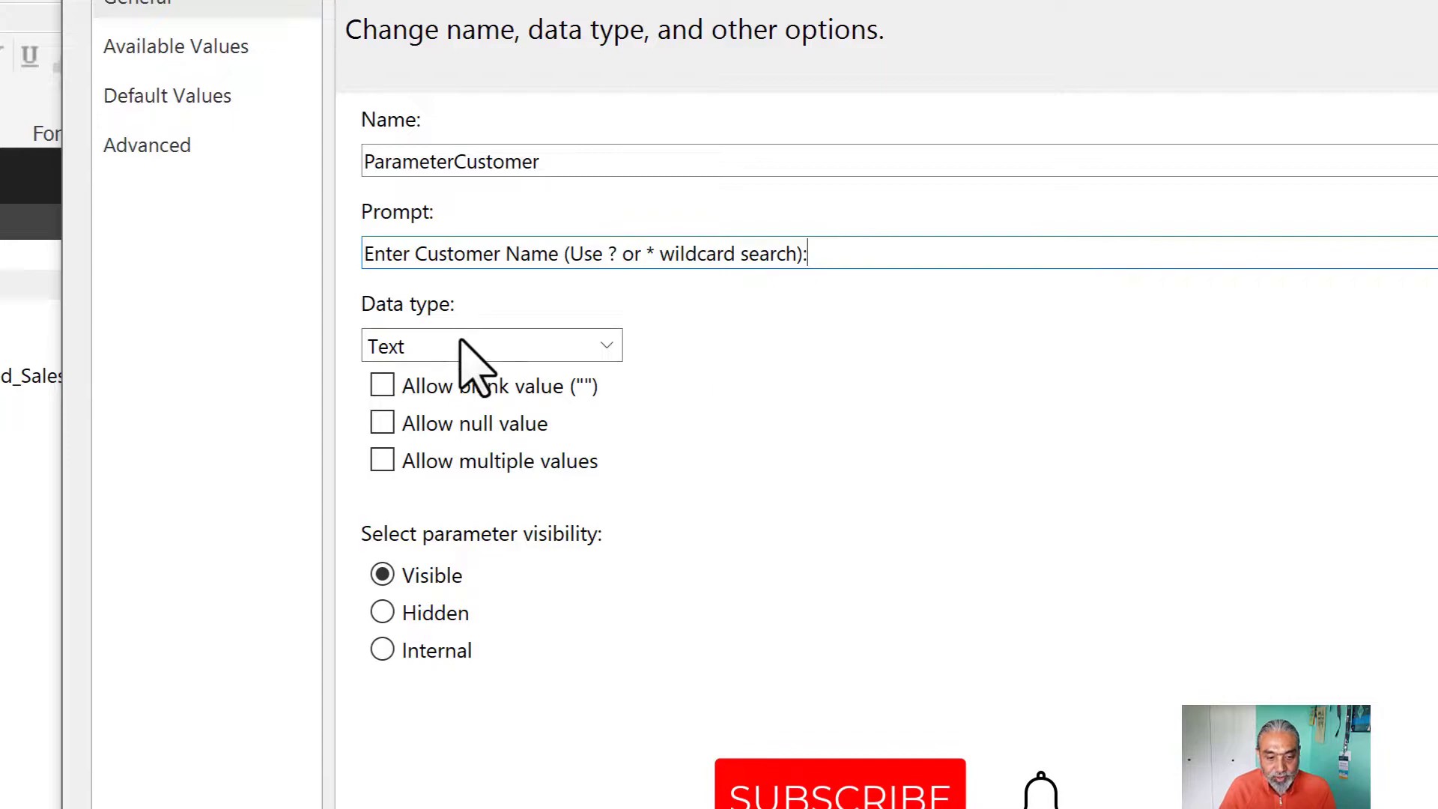
left_click(465, 386)
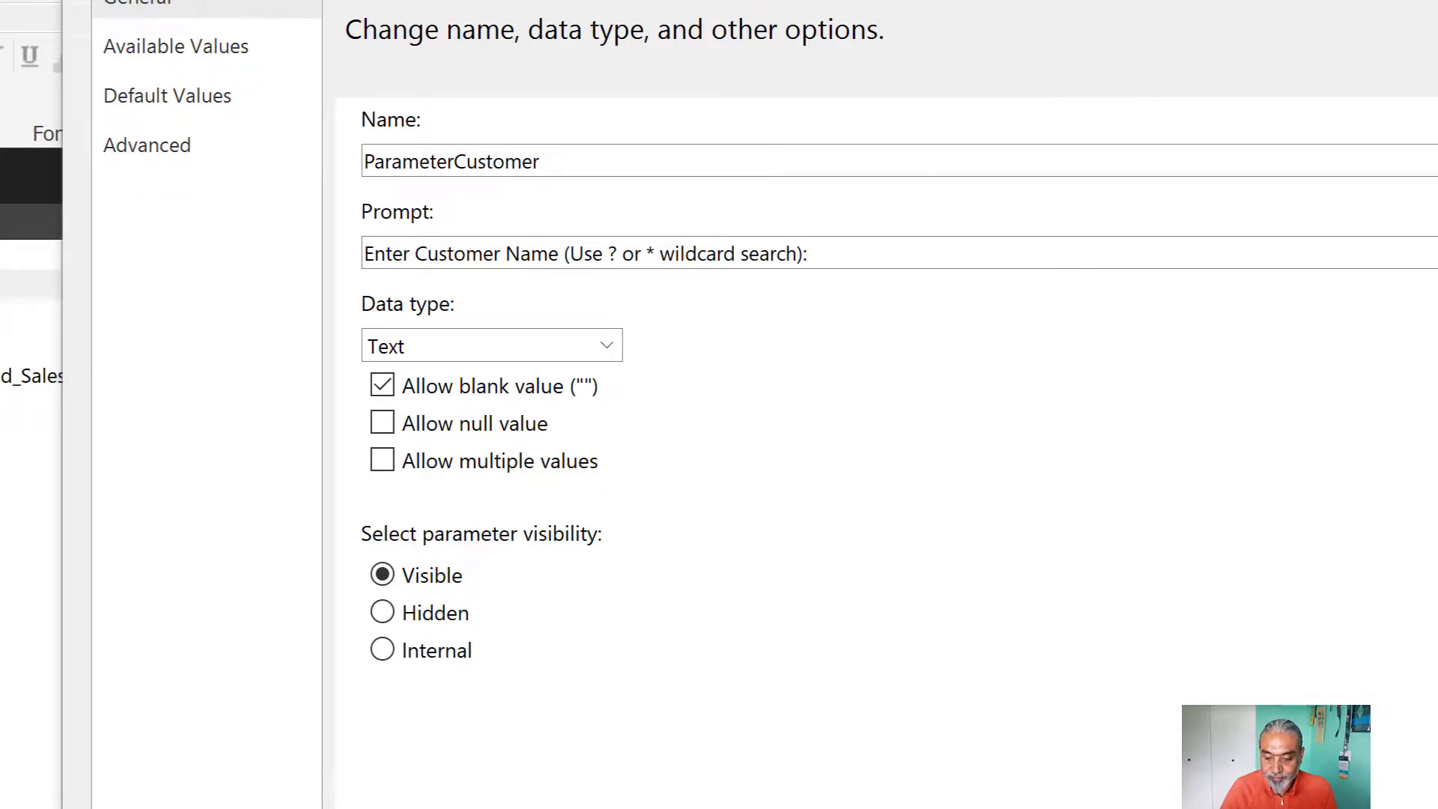
key("Return")
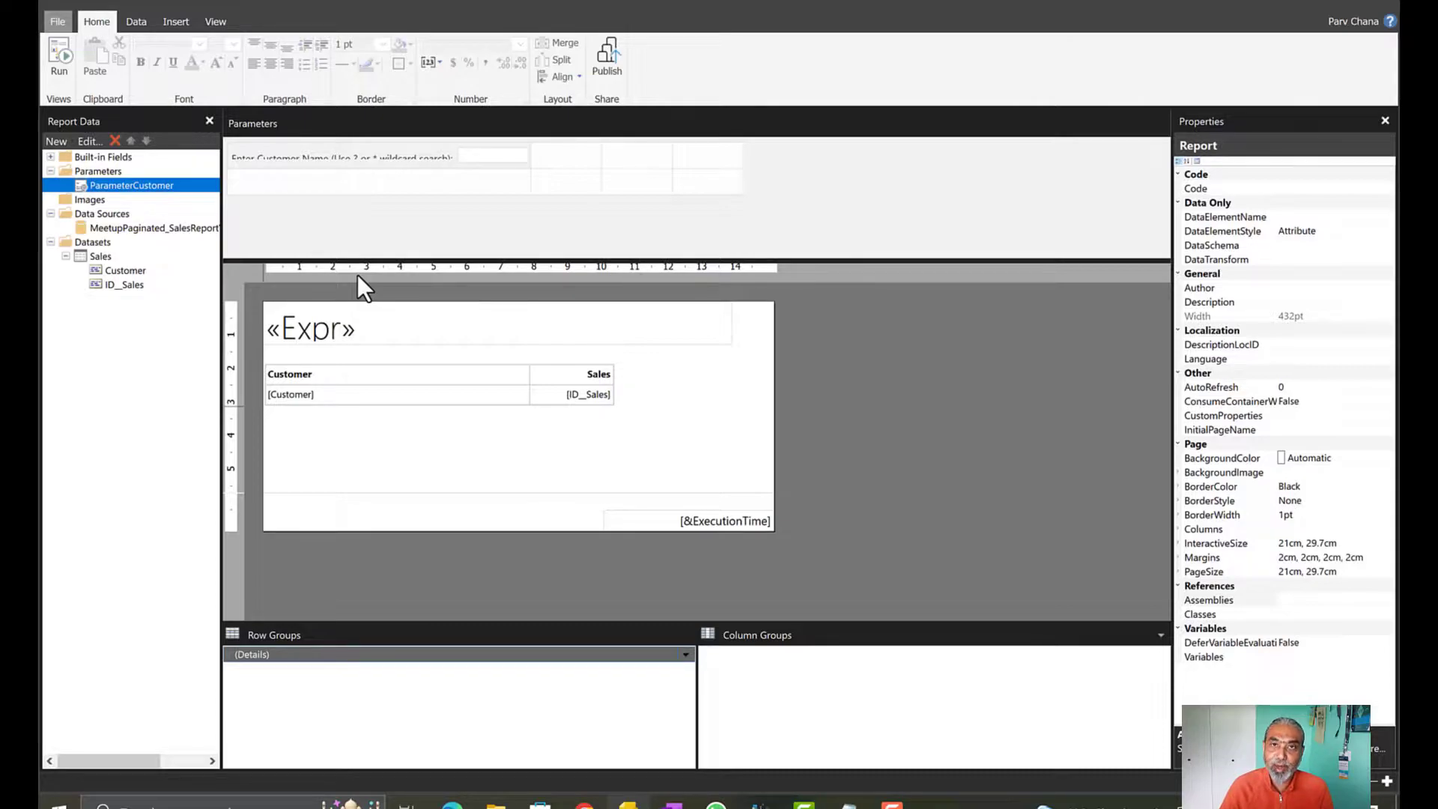
Run the report with ABC as the customer name parameter to check its filtering, and return to the design view
left_click(53, 51)
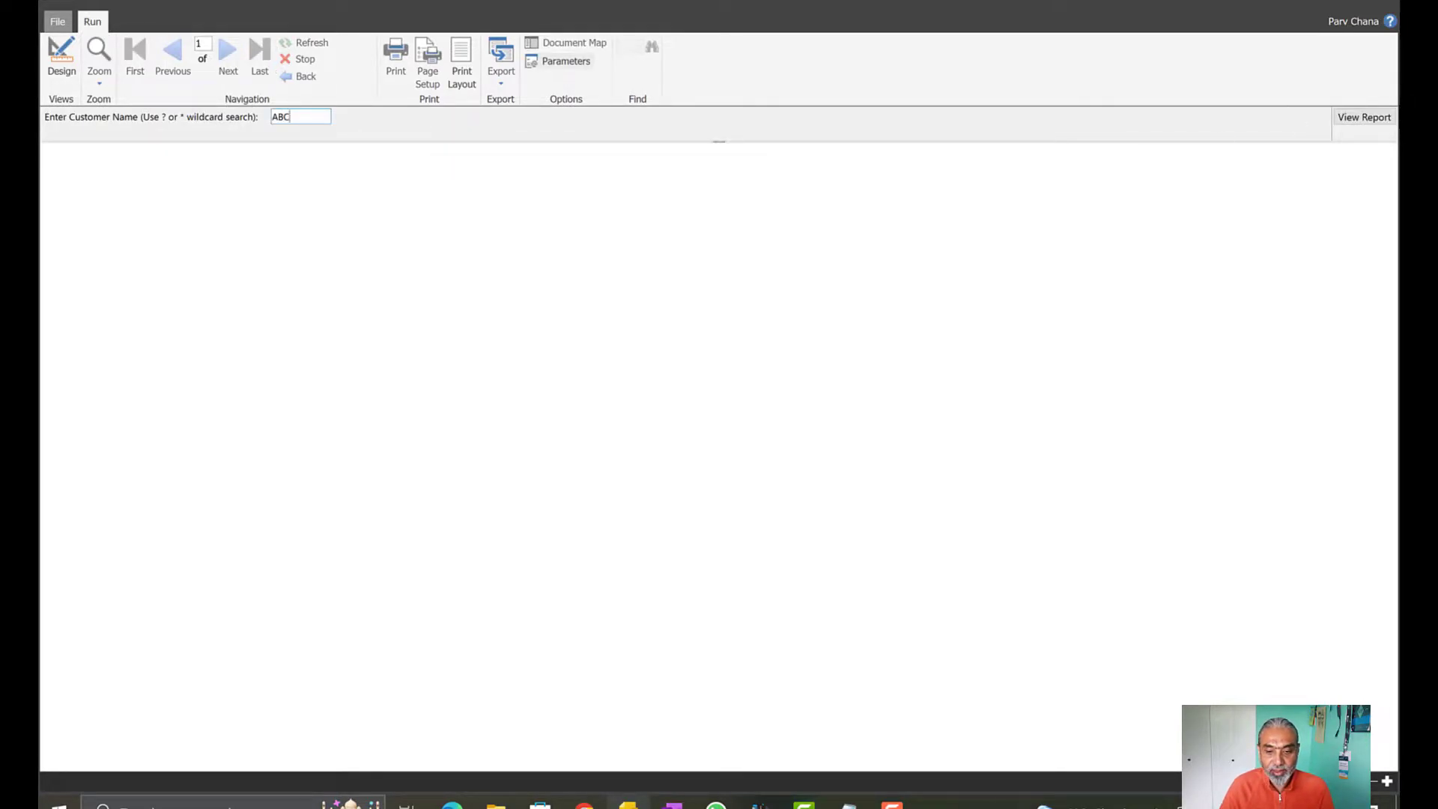
left_click(1359, 118)
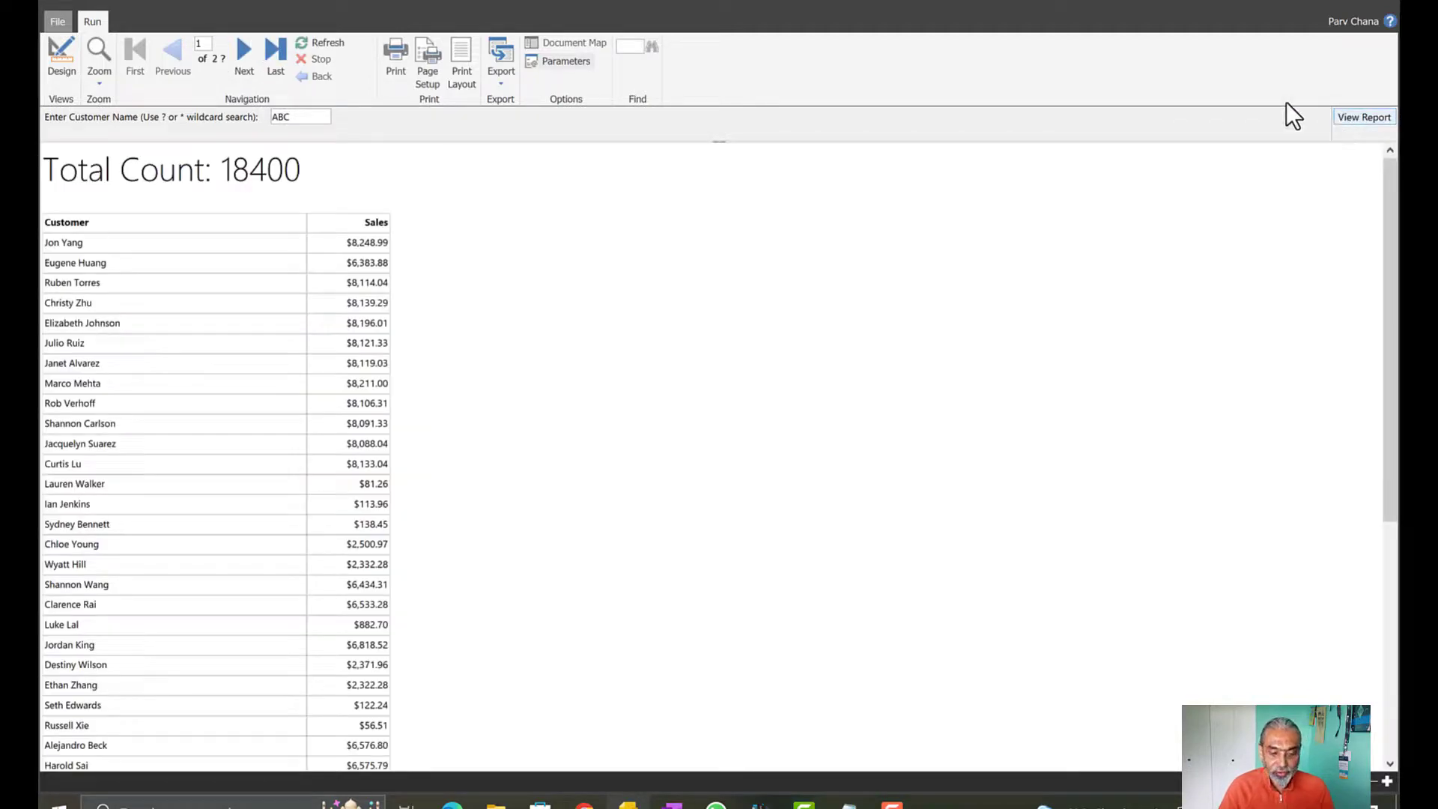
left_click(58, 61)
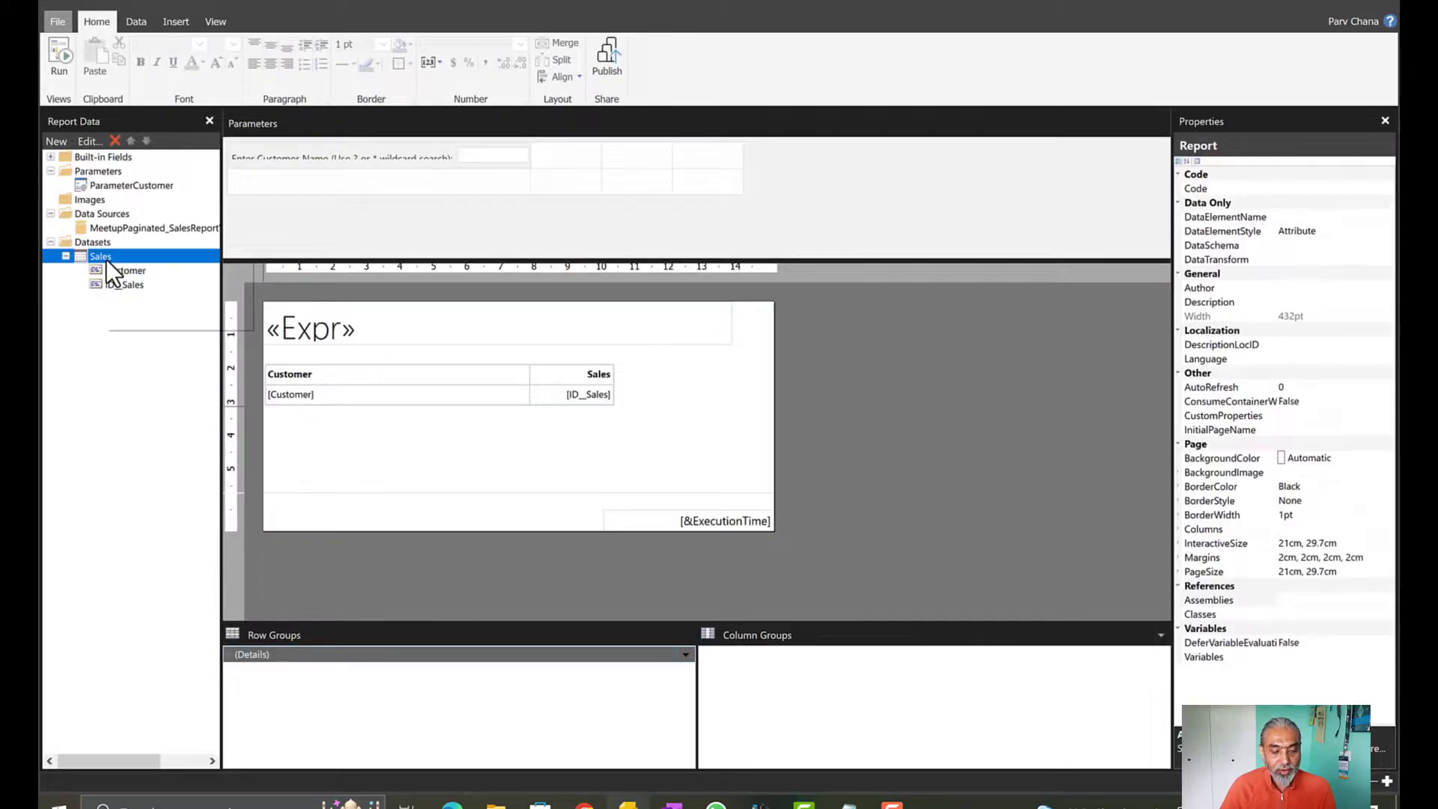
right_click(120, 259)
left_click(178, 321)
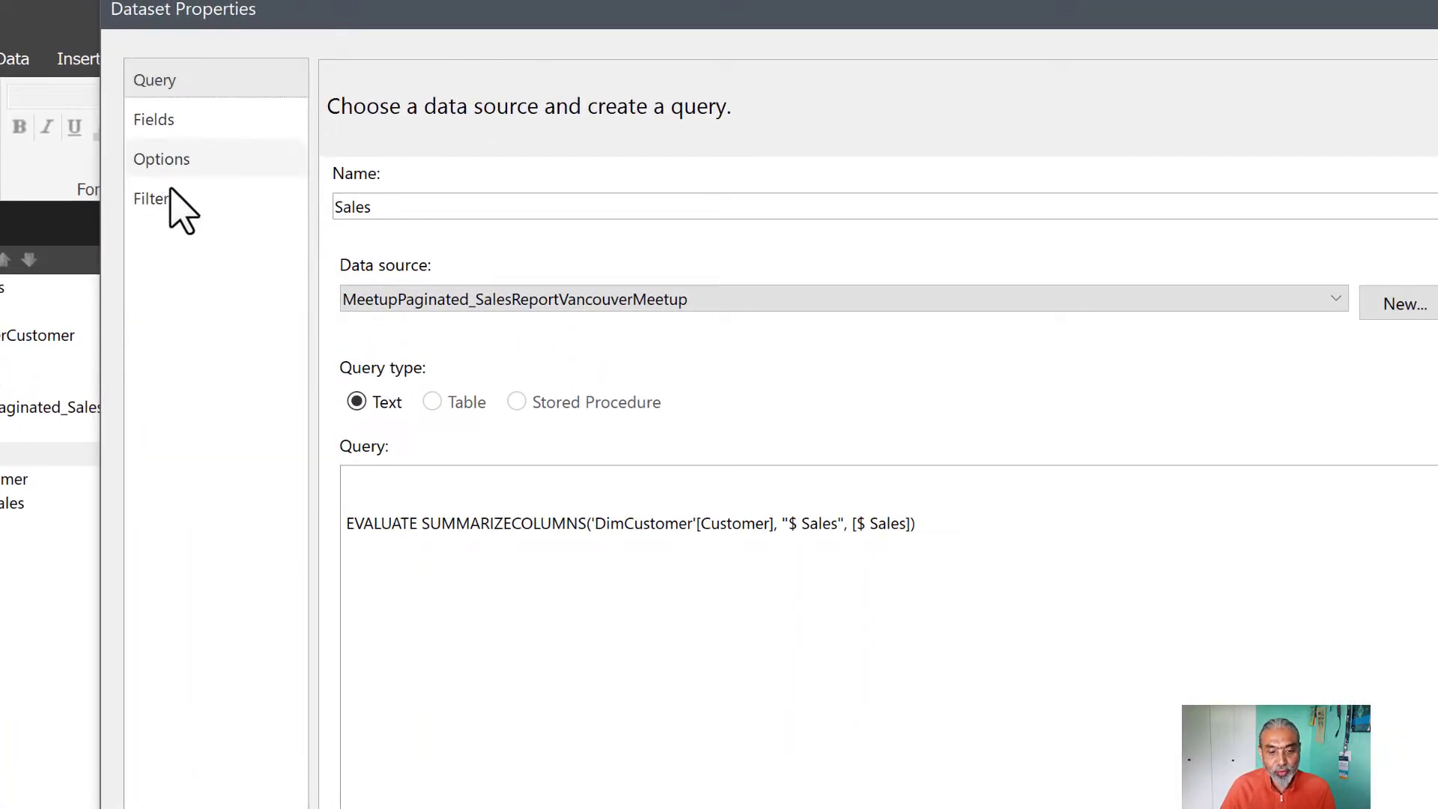
left_click(182, 243)
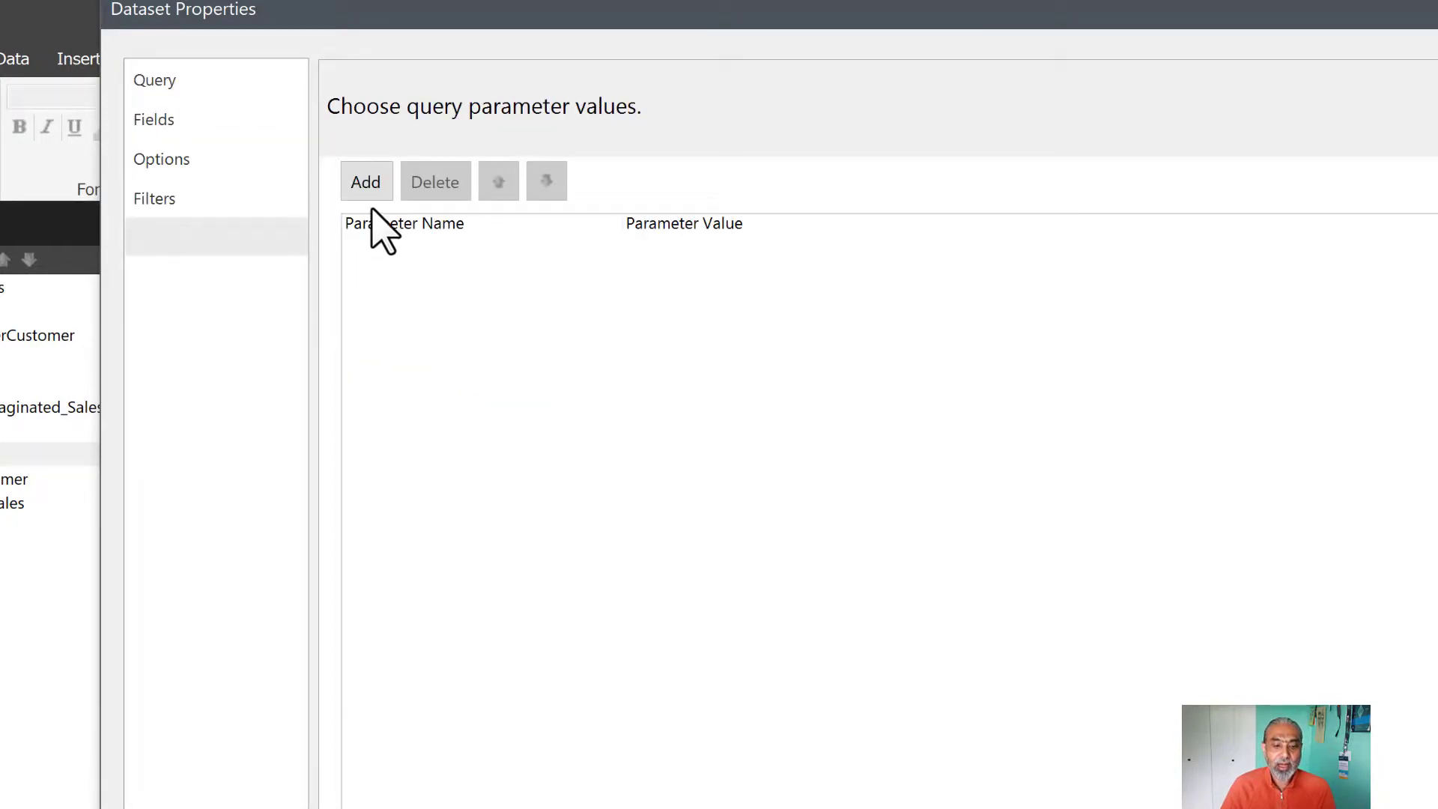
left_click(369, 188)
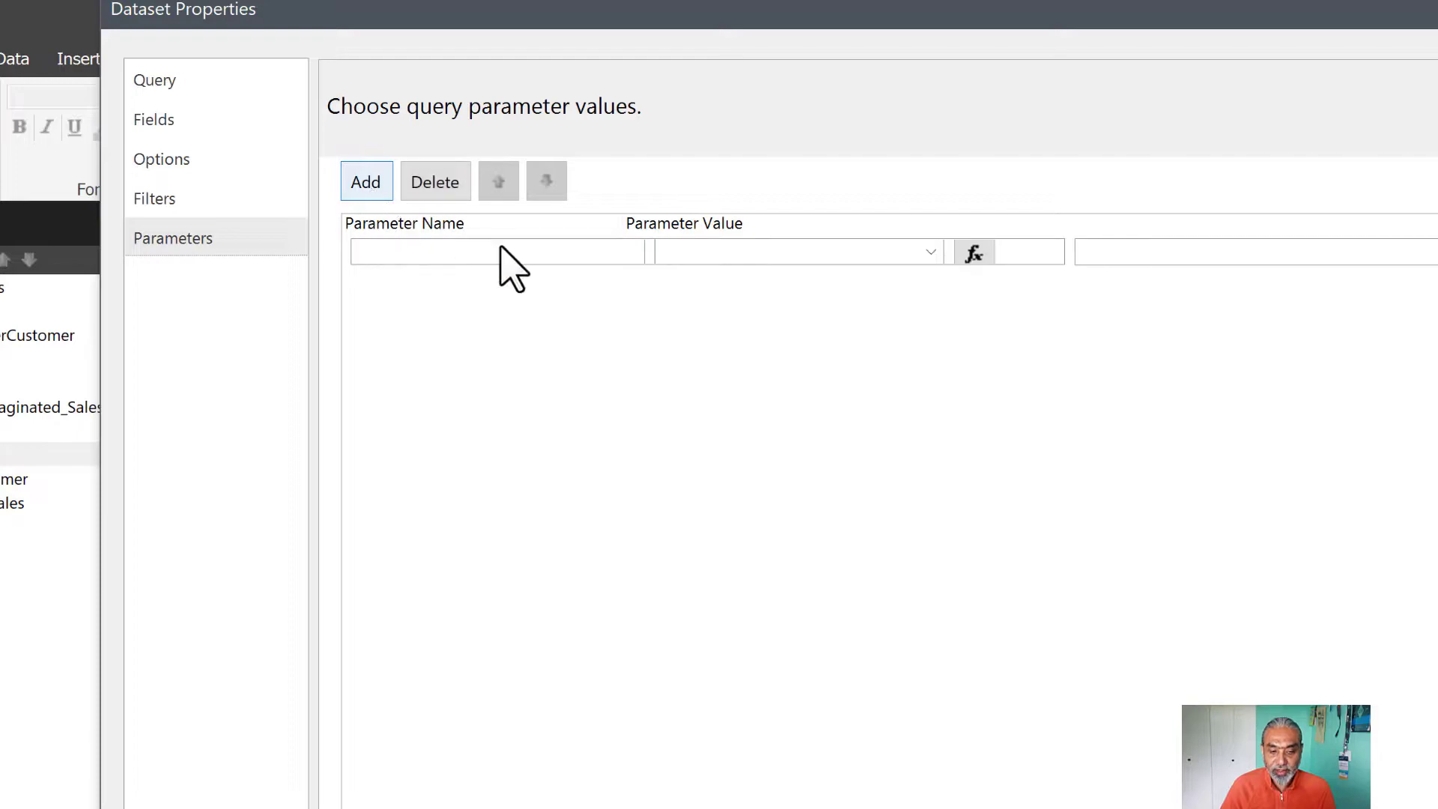
left_click(482, 253)
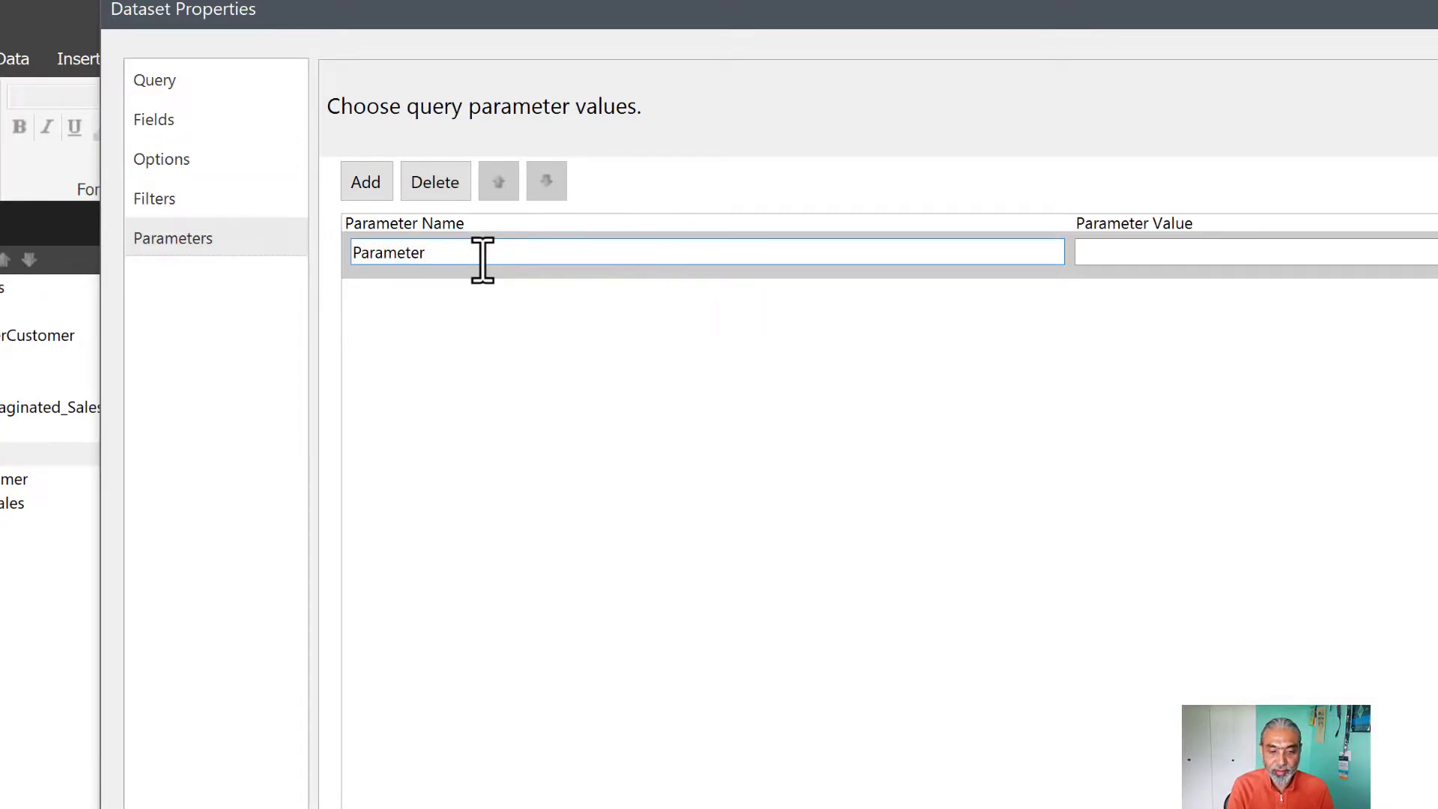
type("ParameterCustomer")
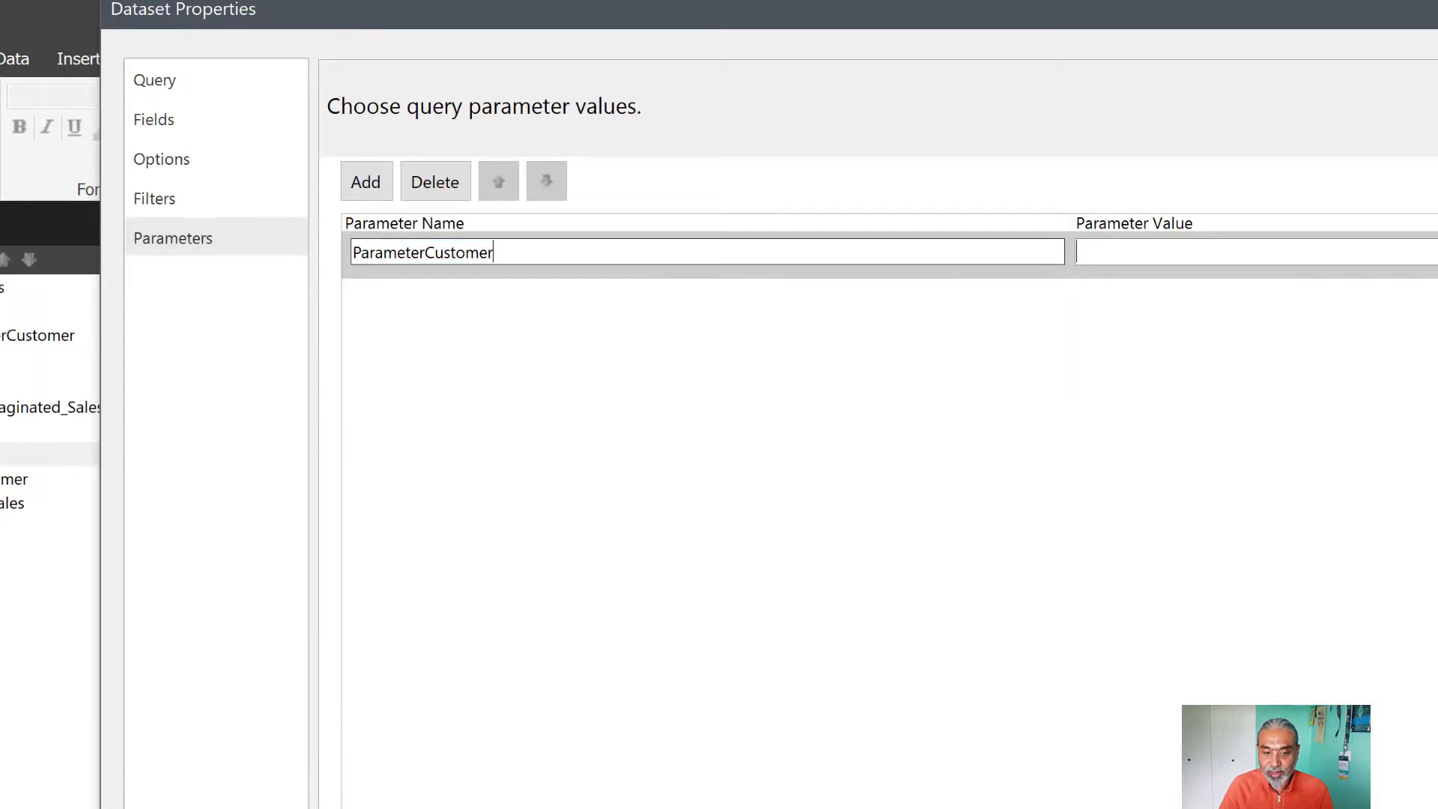
left_click(1432, 253)
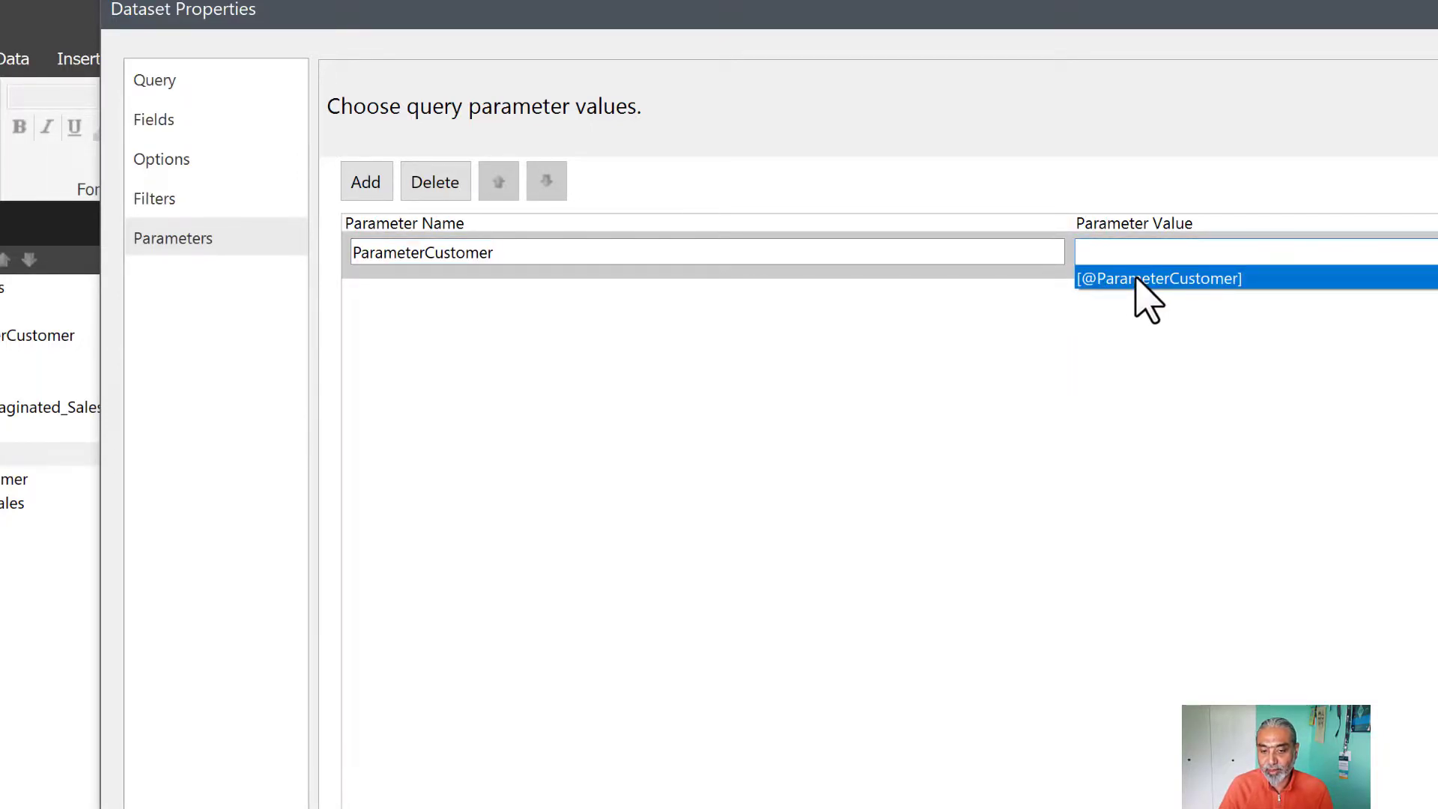
left_click(1135, 277)
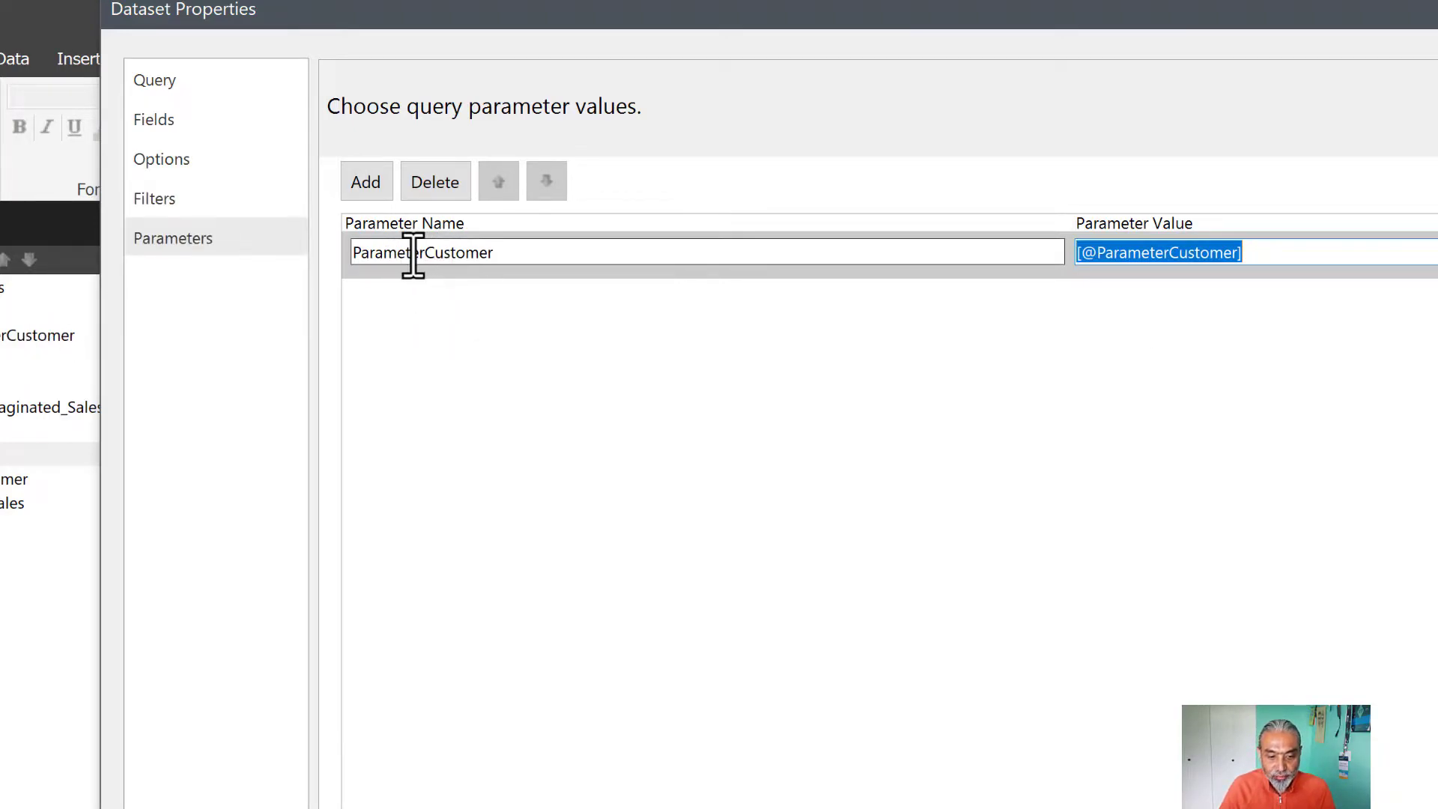
Start a DEFINE block above the EVALUATE statement in the Sales dataset's query
left_click(200, 109)
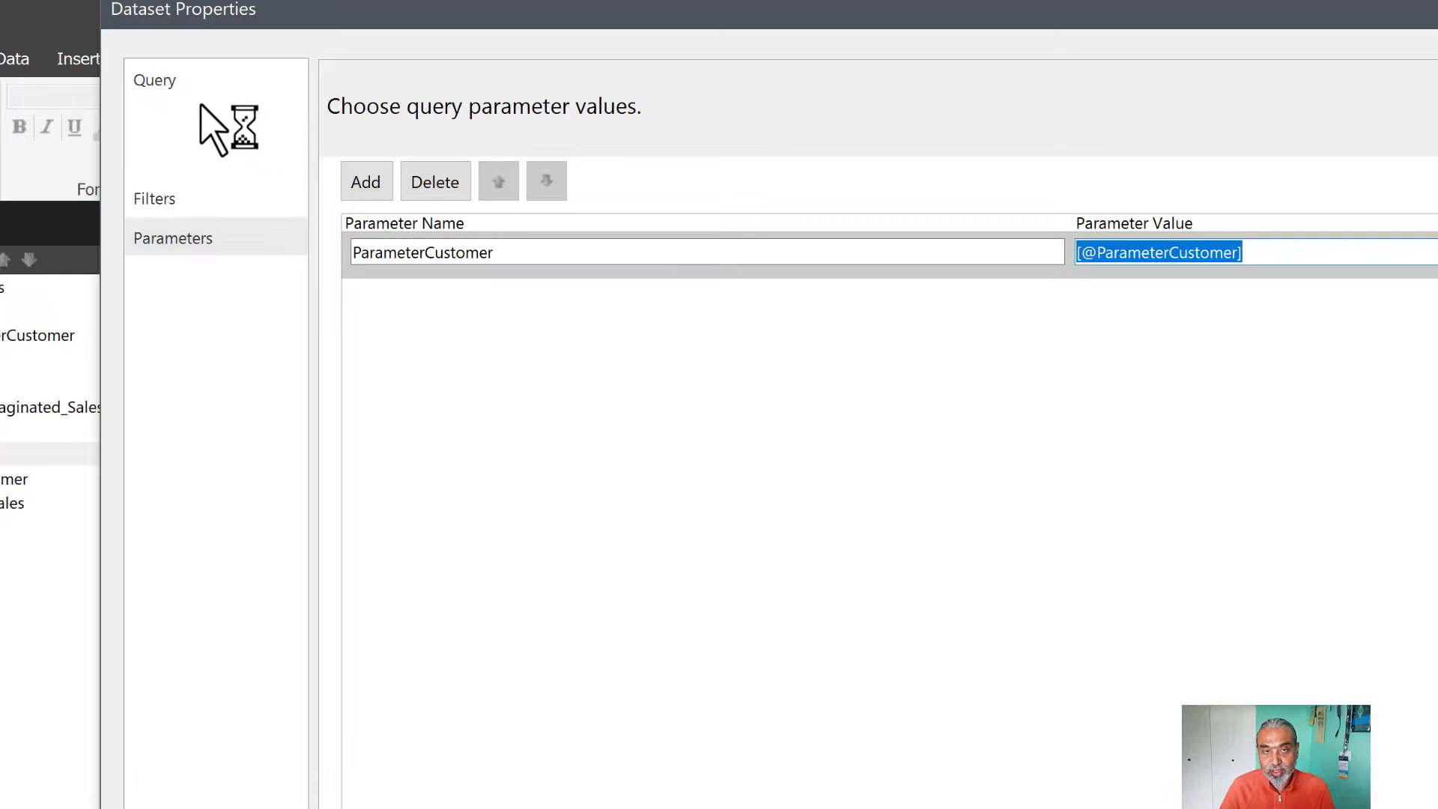
left_click(181, 80)
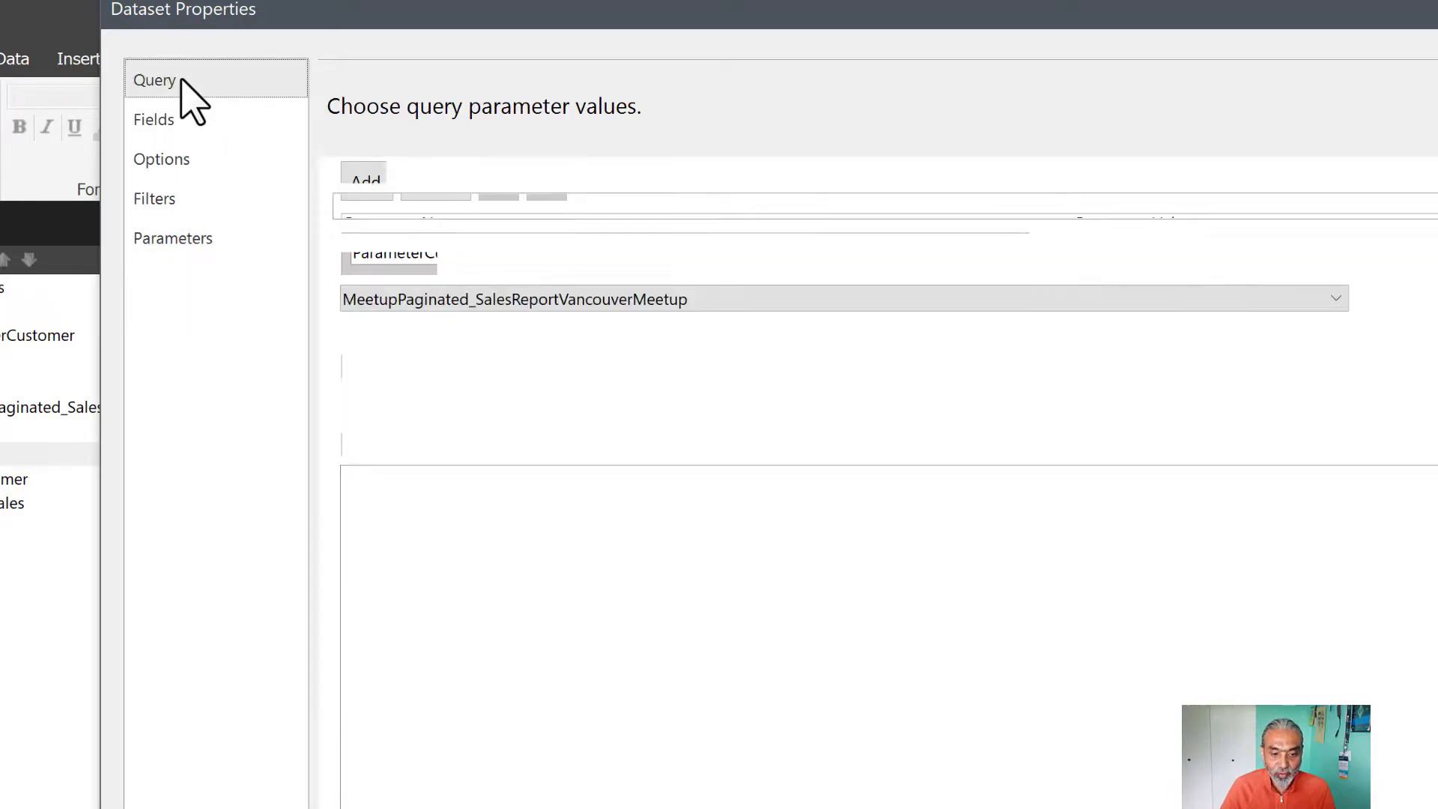
left_click(415, 481)
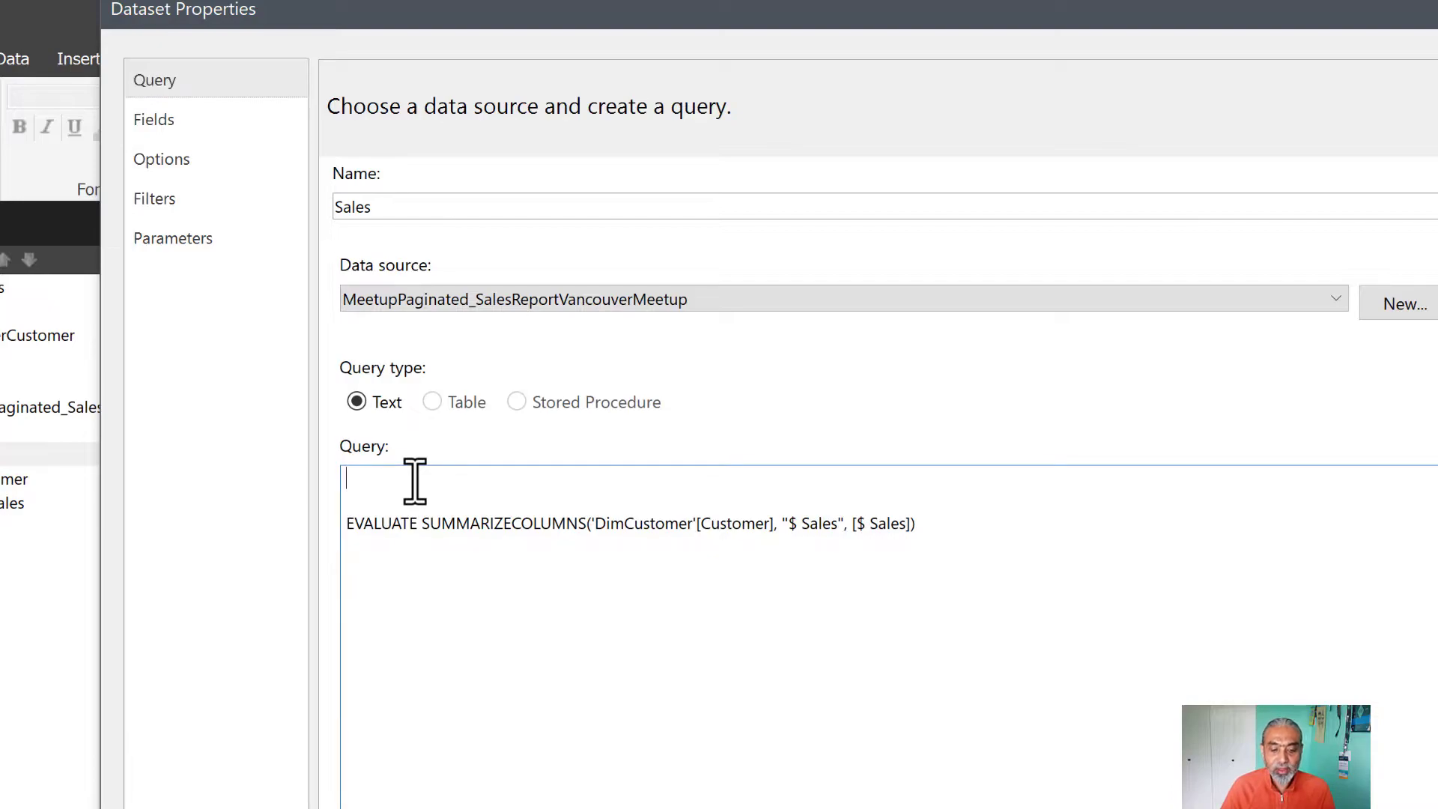
type("DEFI")
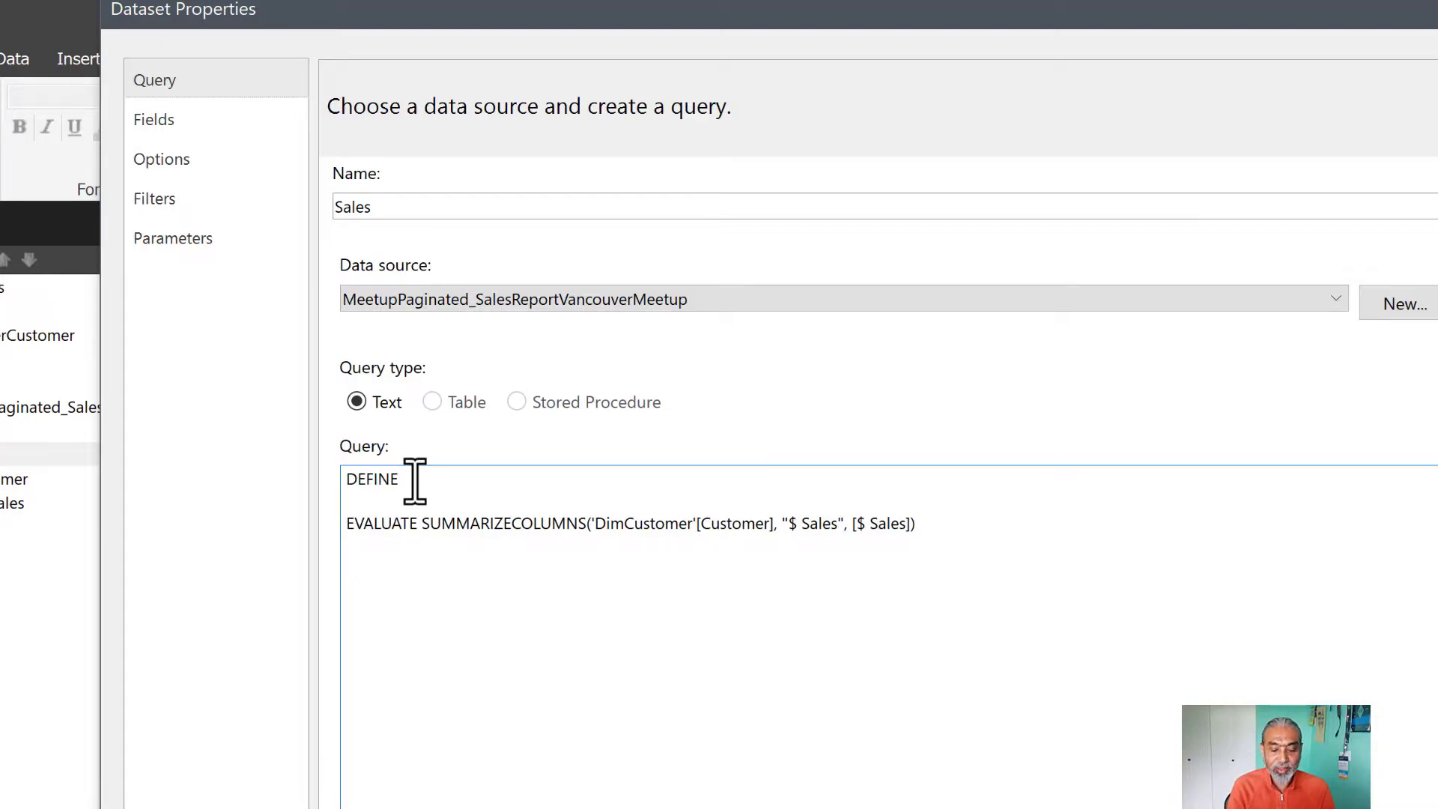
type("NE")
key("Return")
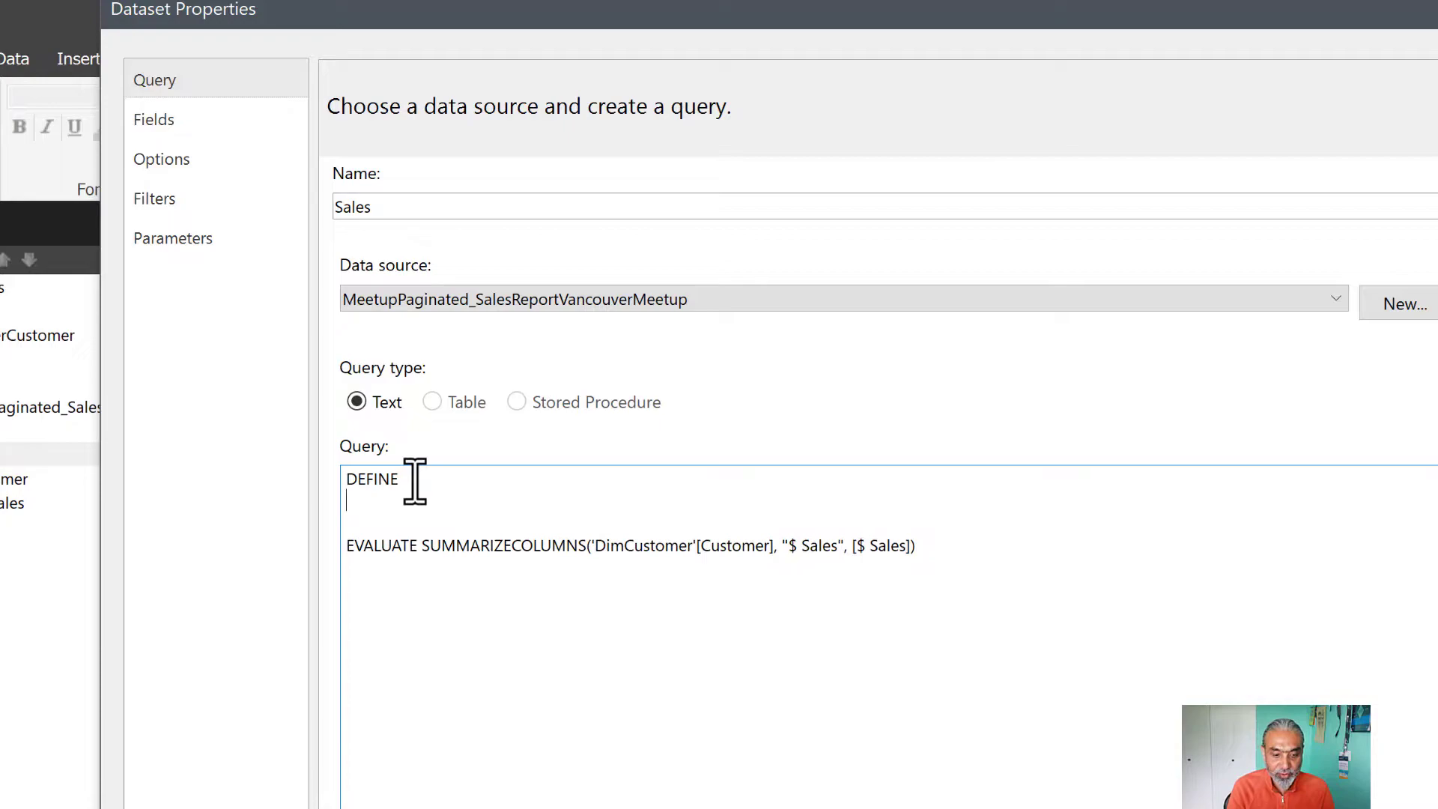
type("VR")
type("AR __")
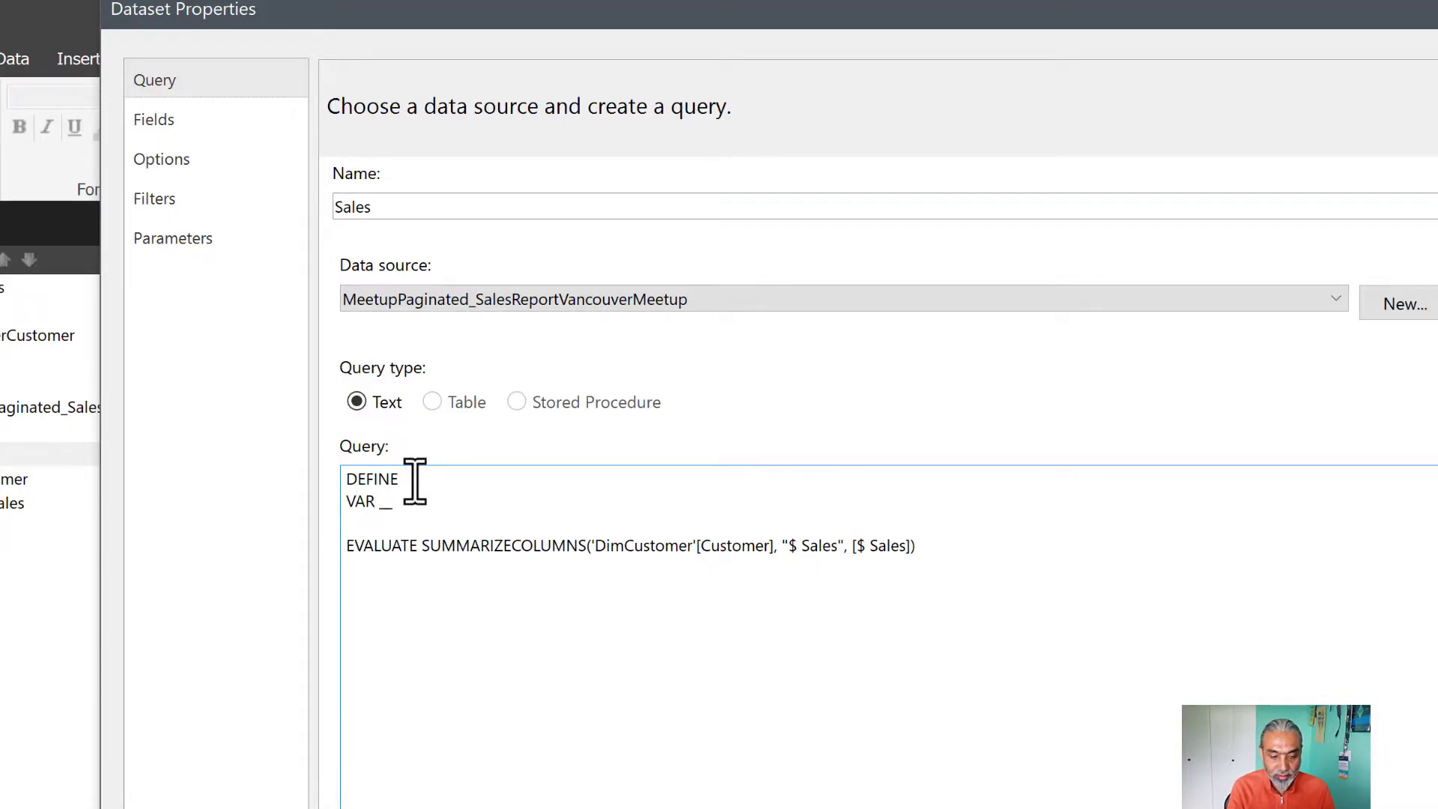
type("parameterValue = @")
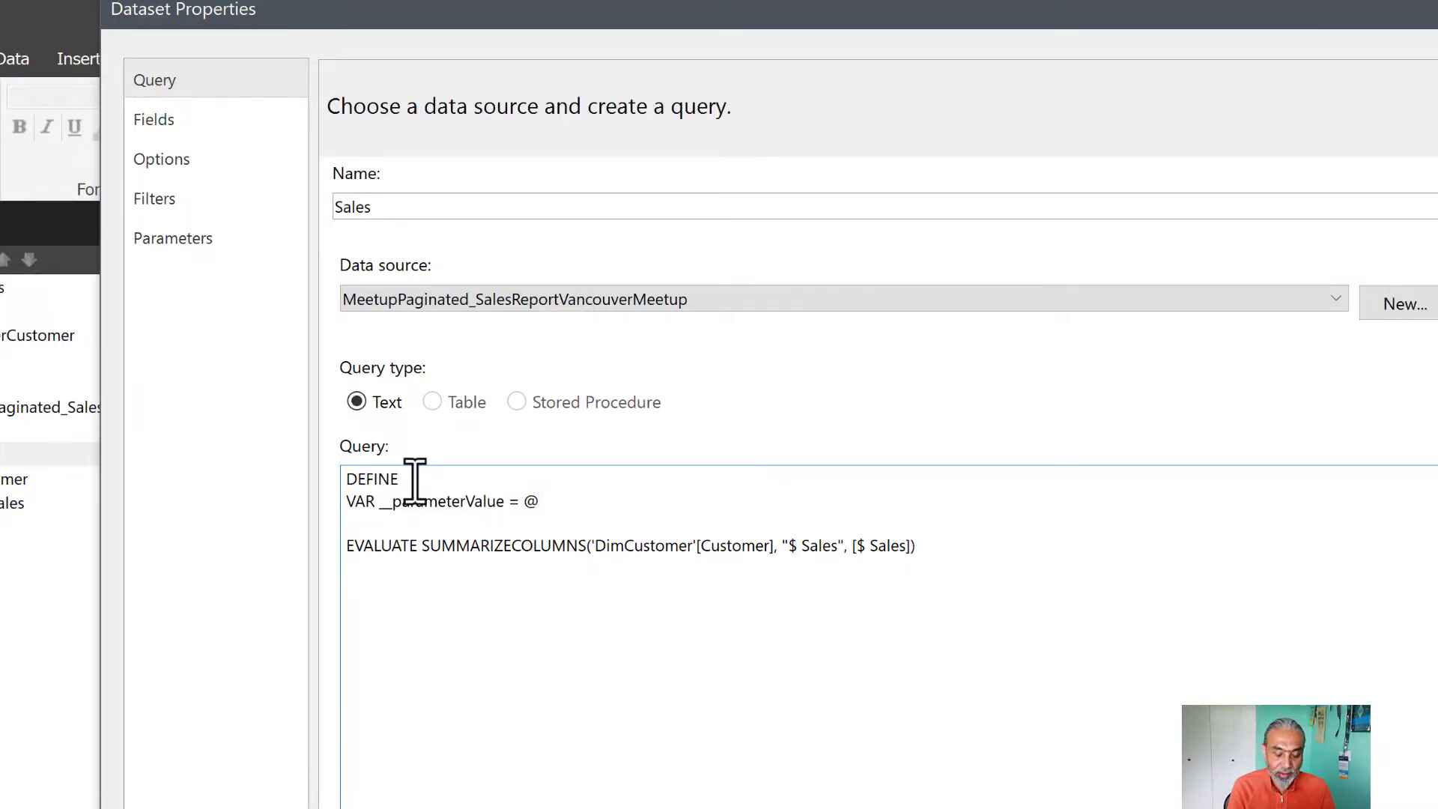
type("Par")
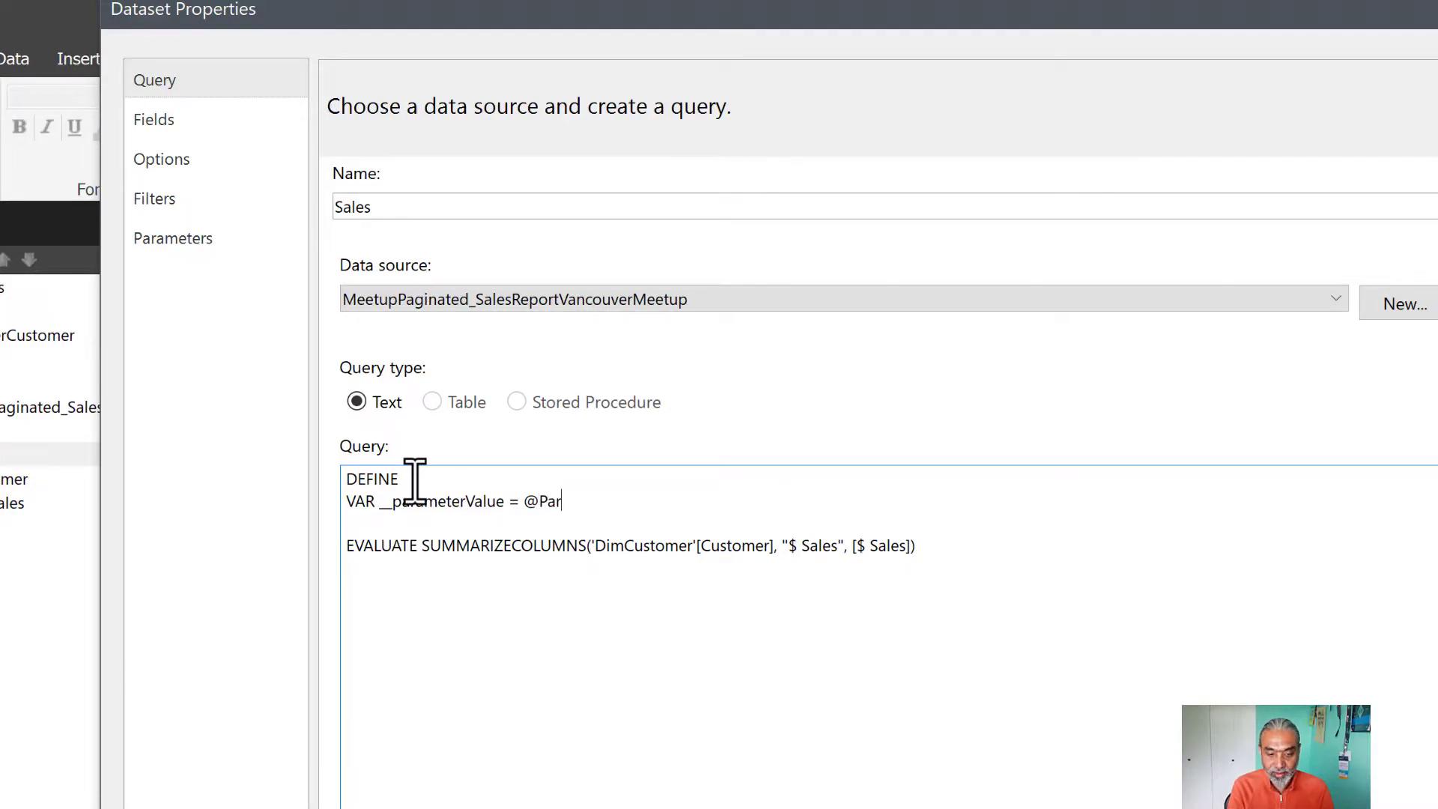
type("ameterCustomer")
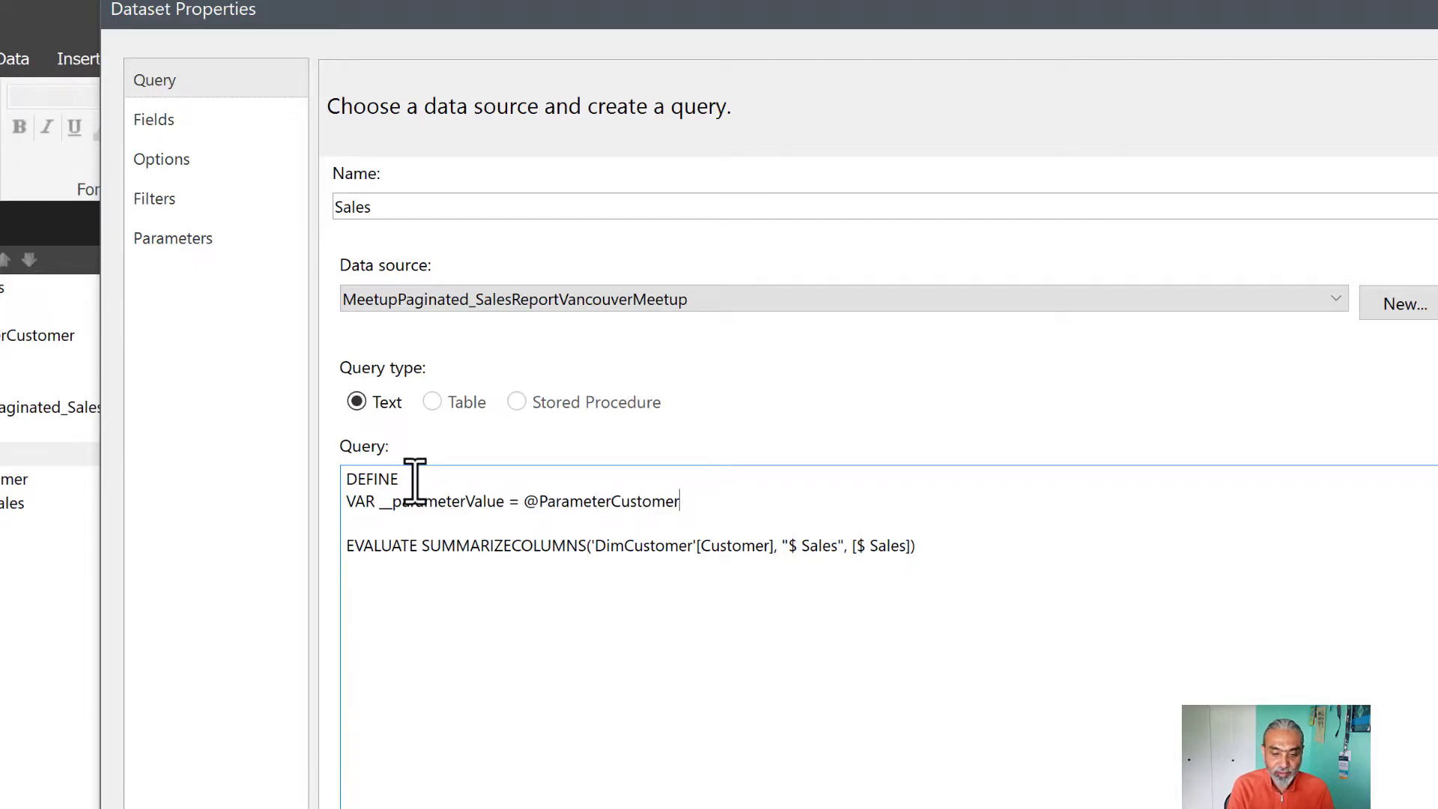
key("Return")
key("Return")
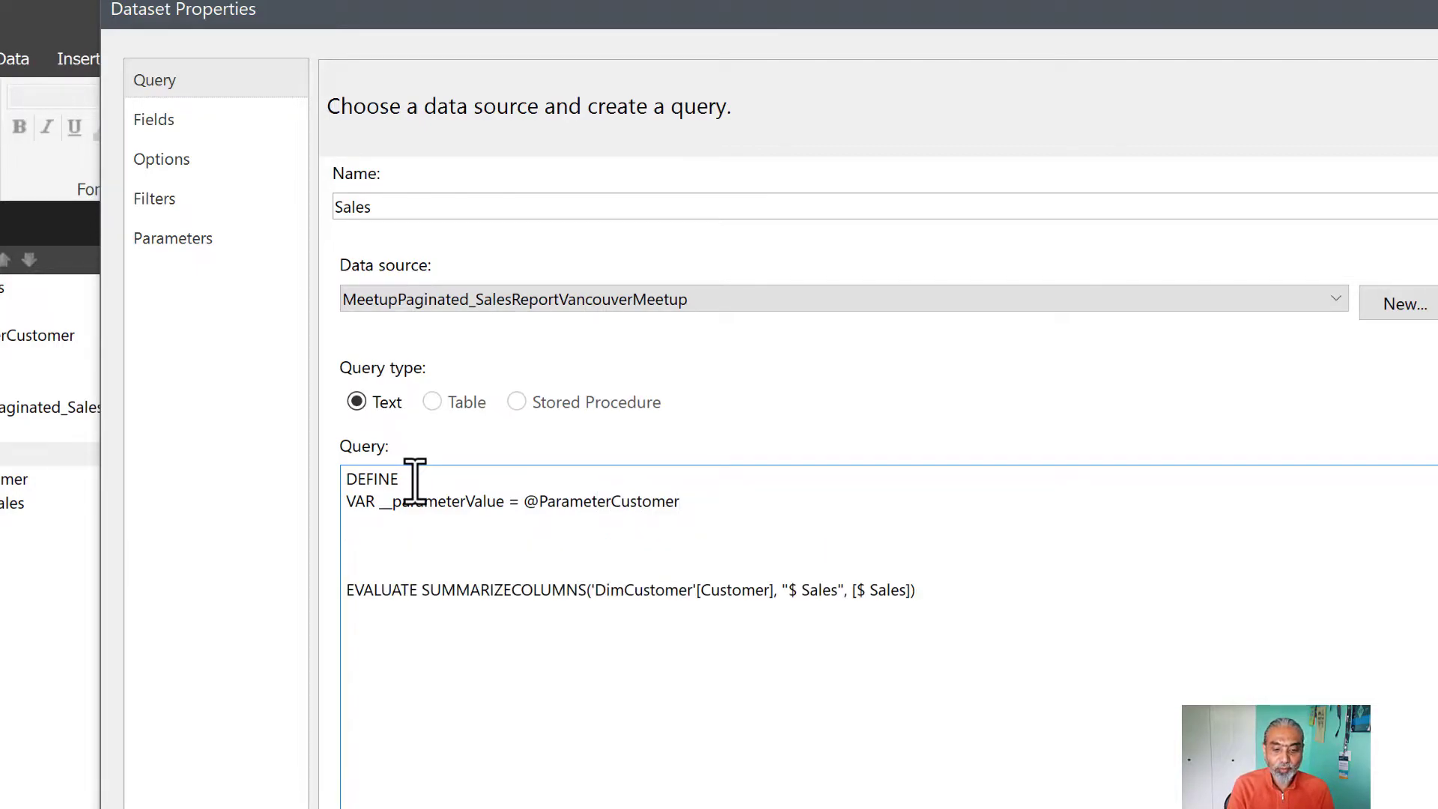
key("BackSpace")
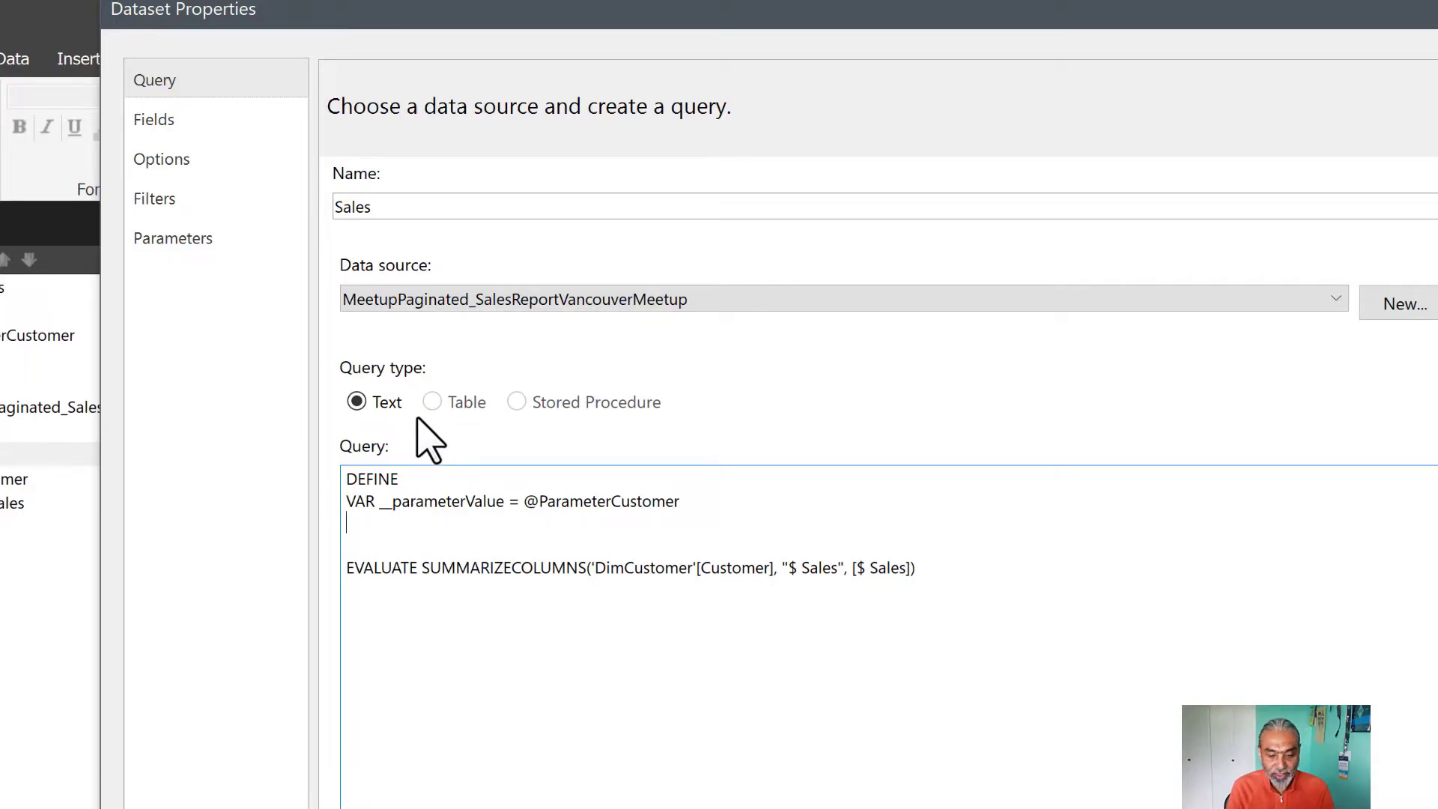
Begin a second variable, VAR __tableCustomer = FILTER ( VALUES ( 'DimCustomer'[Customer] ), with a trailing comma for the filter condition
type("VAR")
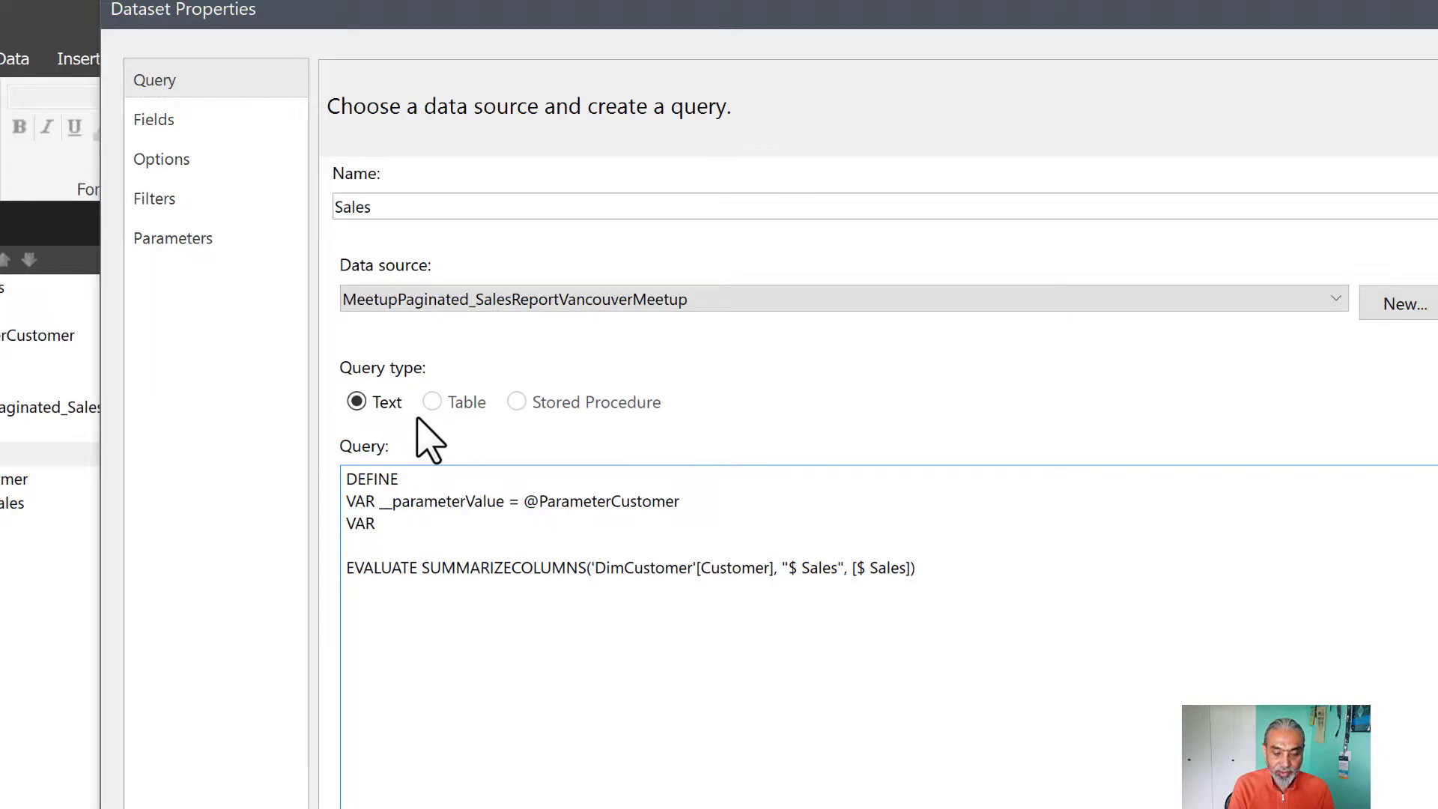
type("eCustomer")
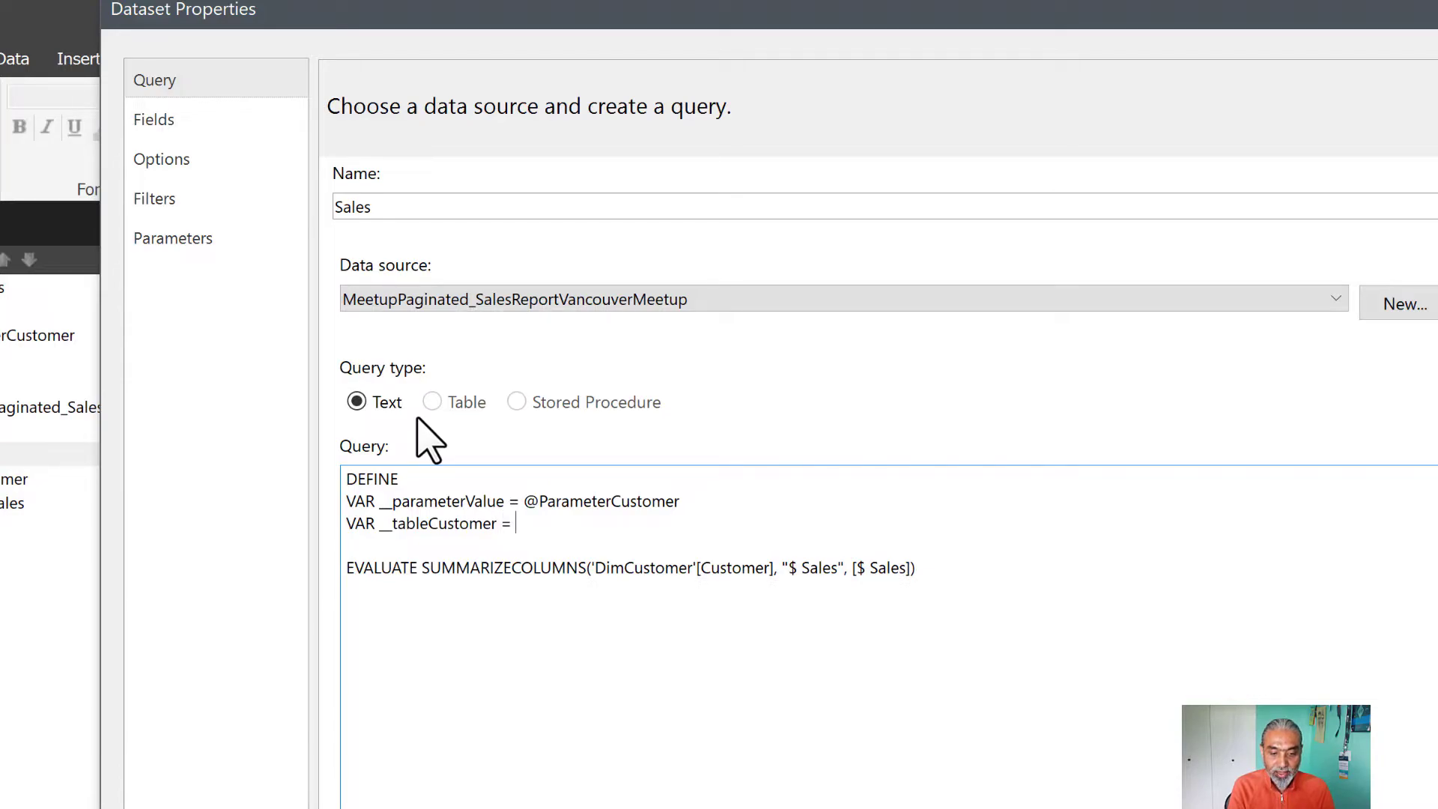
type(" = FILTER (")
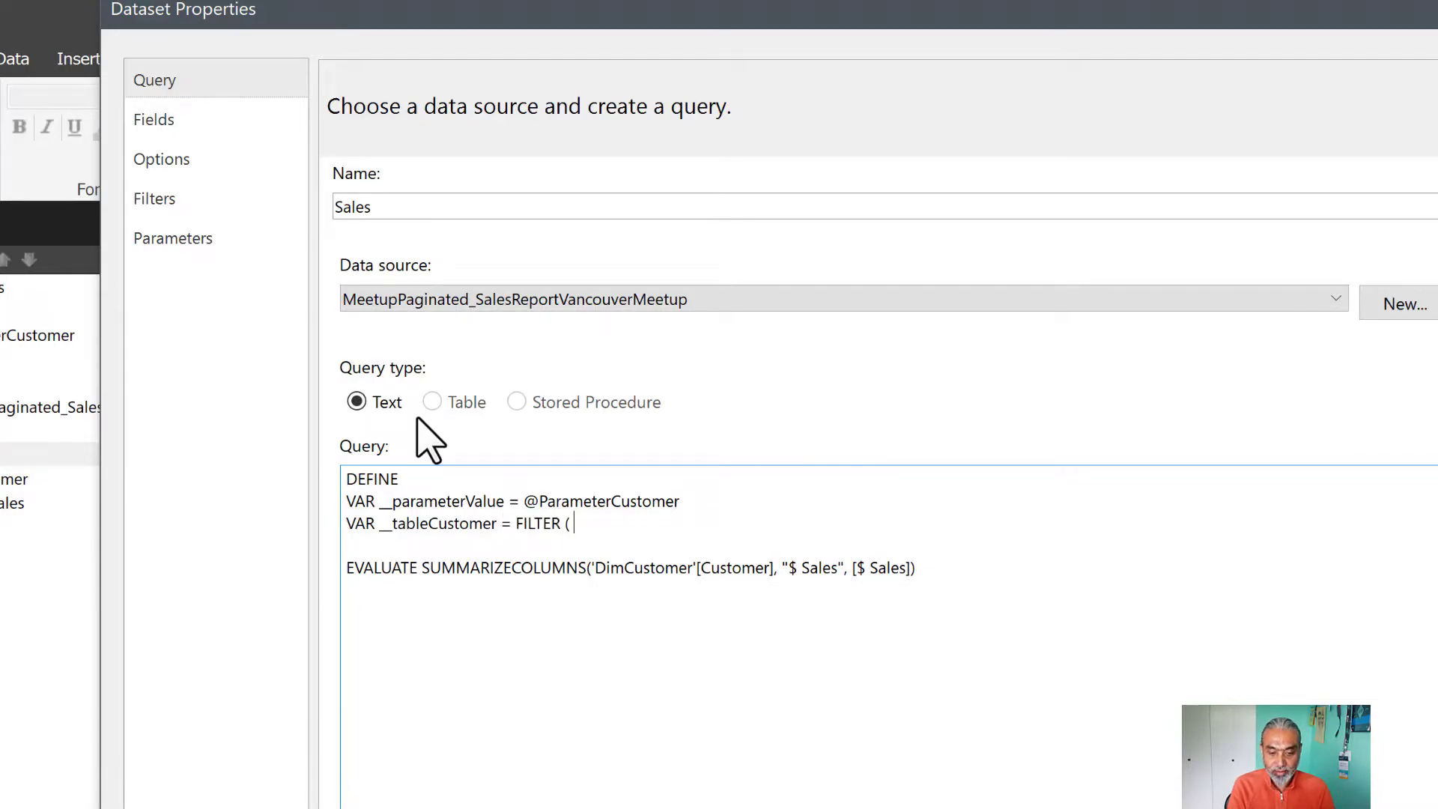
type(" VALUES (")
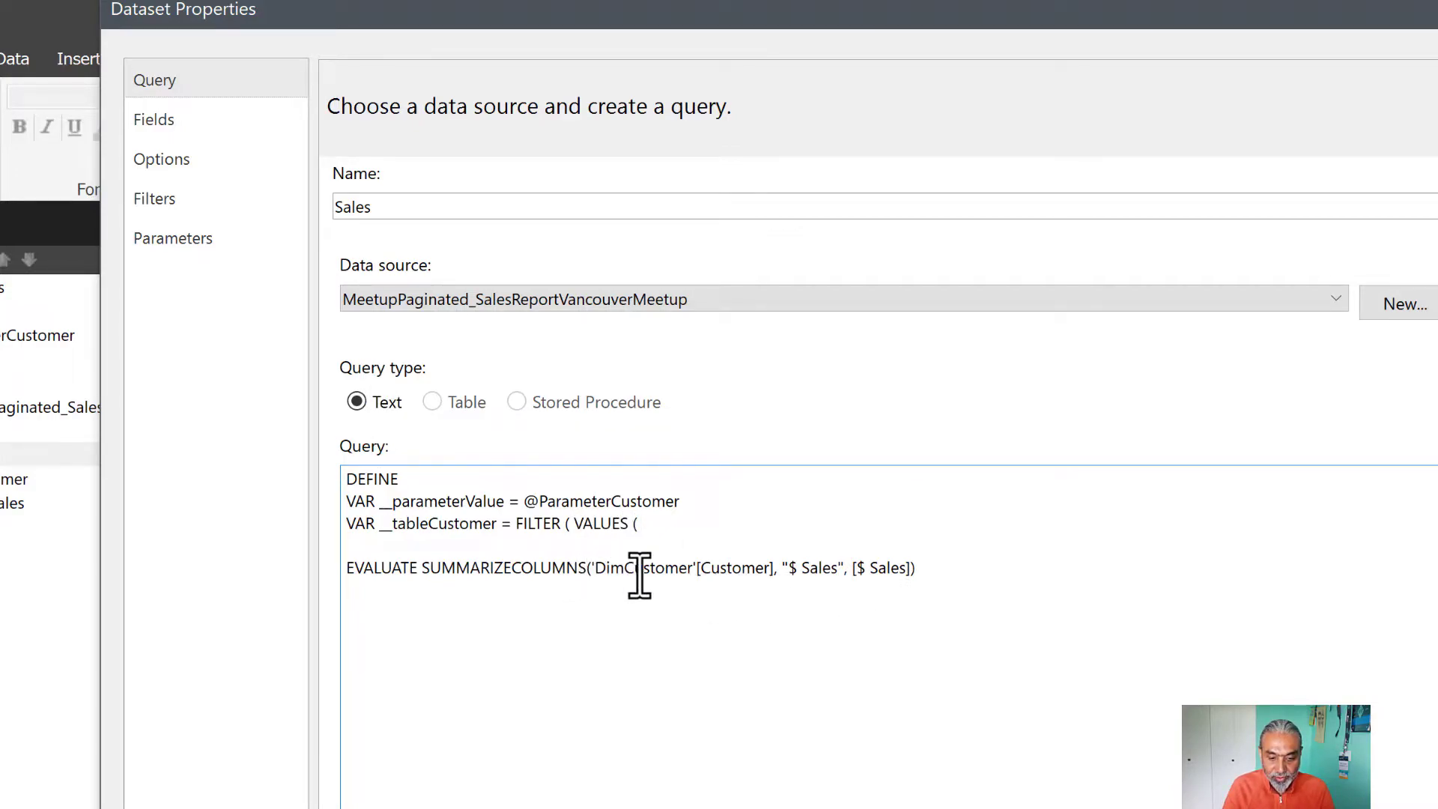
left_click_drag(592, 569, 777, 575)
key("ctrl+c")
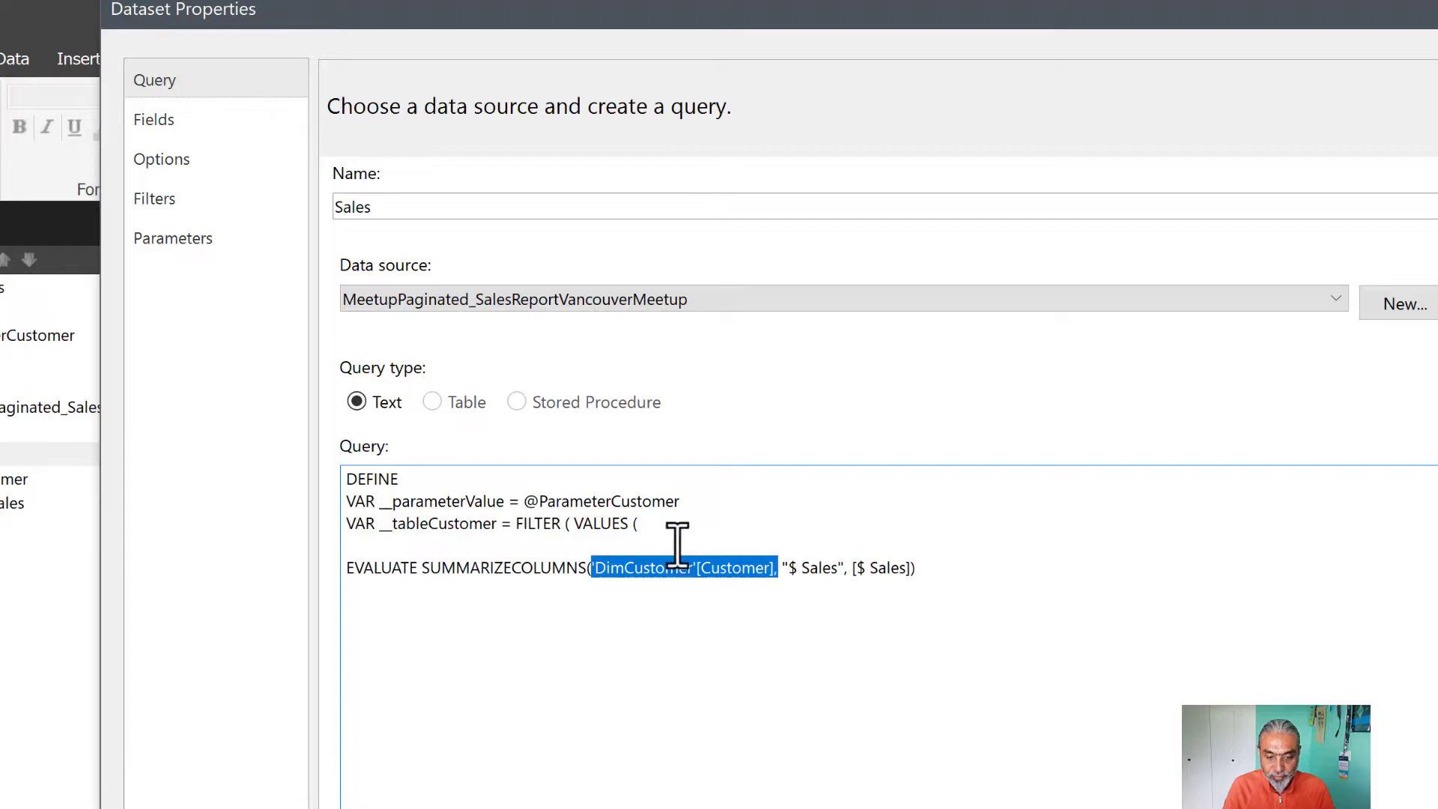
left_click(669, 523)
key("ctrl+v")
type(",")
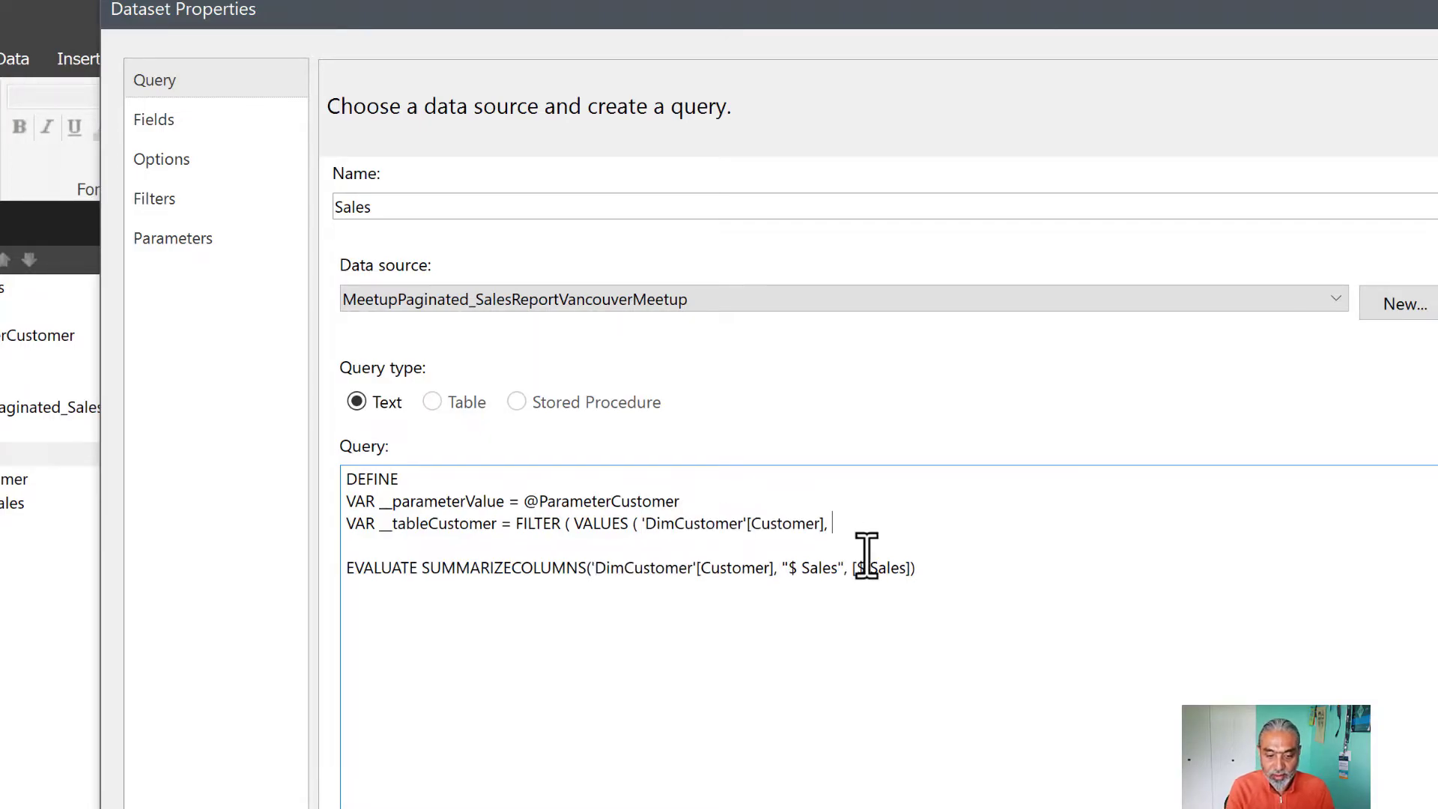
key("BackSpace")
key("BackSpace")
type(" )")
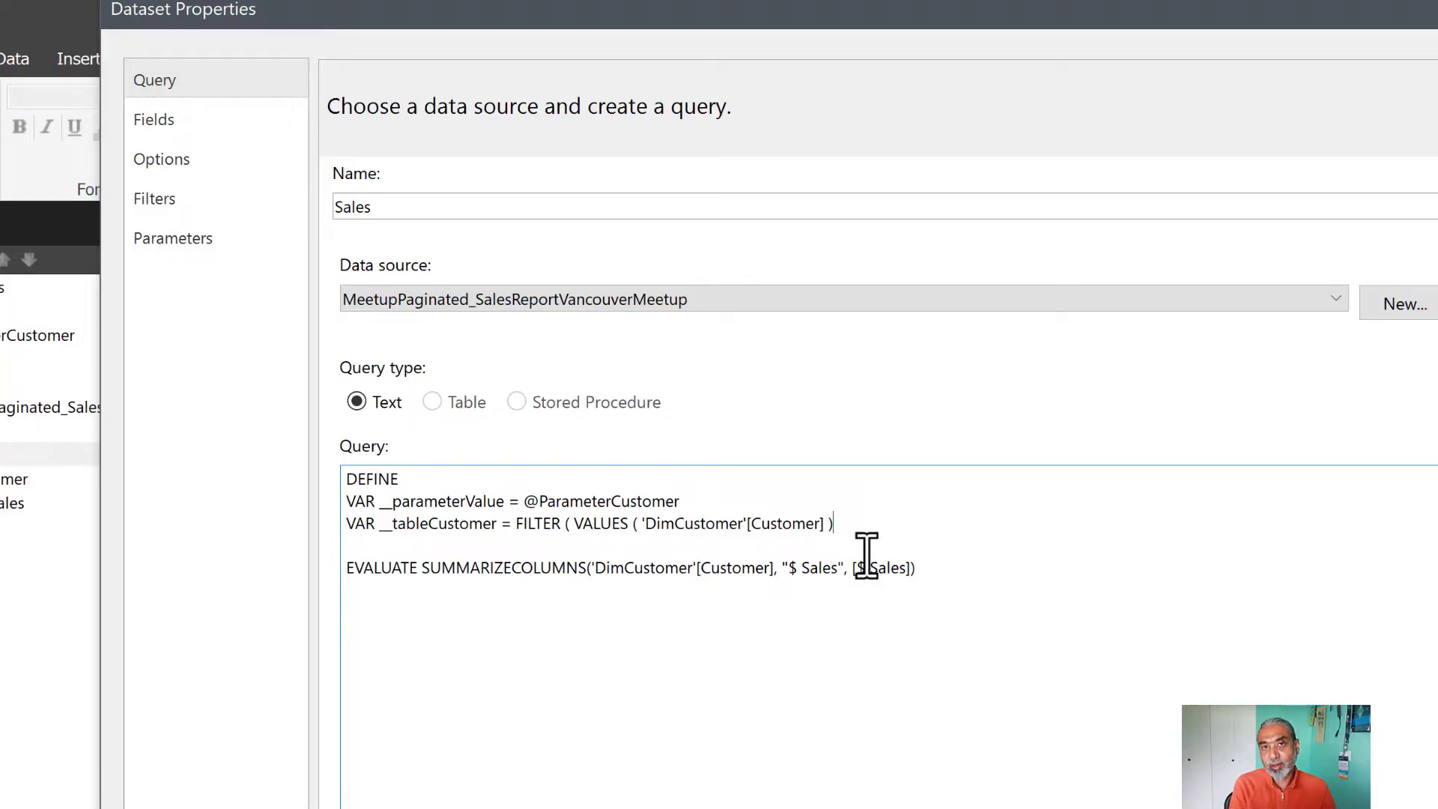
type(", ")
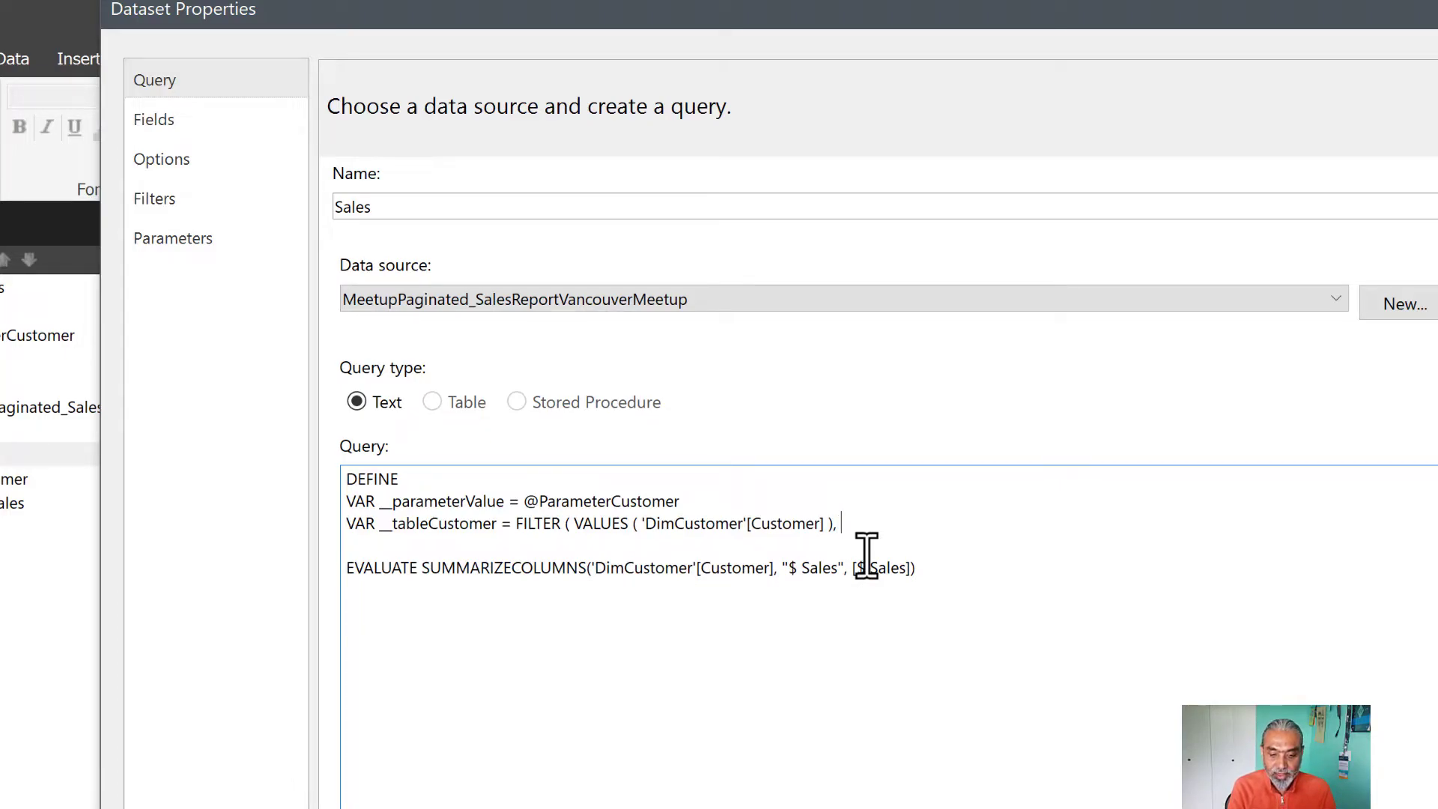
Complete the FILTER expression with the condition CONTAINSSTRING ( 'DimCustomer'[Customer], __parameterValue ) and its closing parenthesis
type("CONTAINSSTRING ")
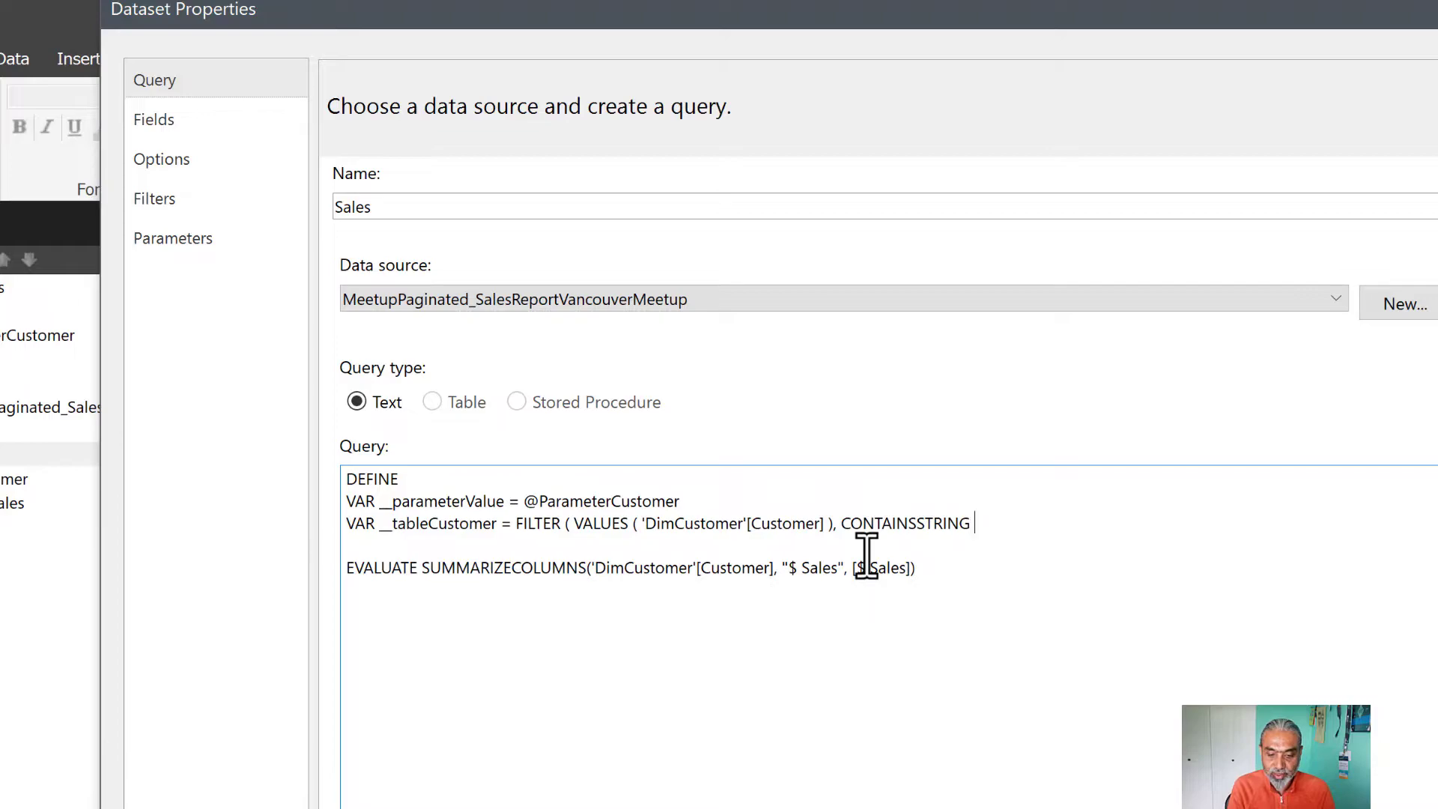
type("(")
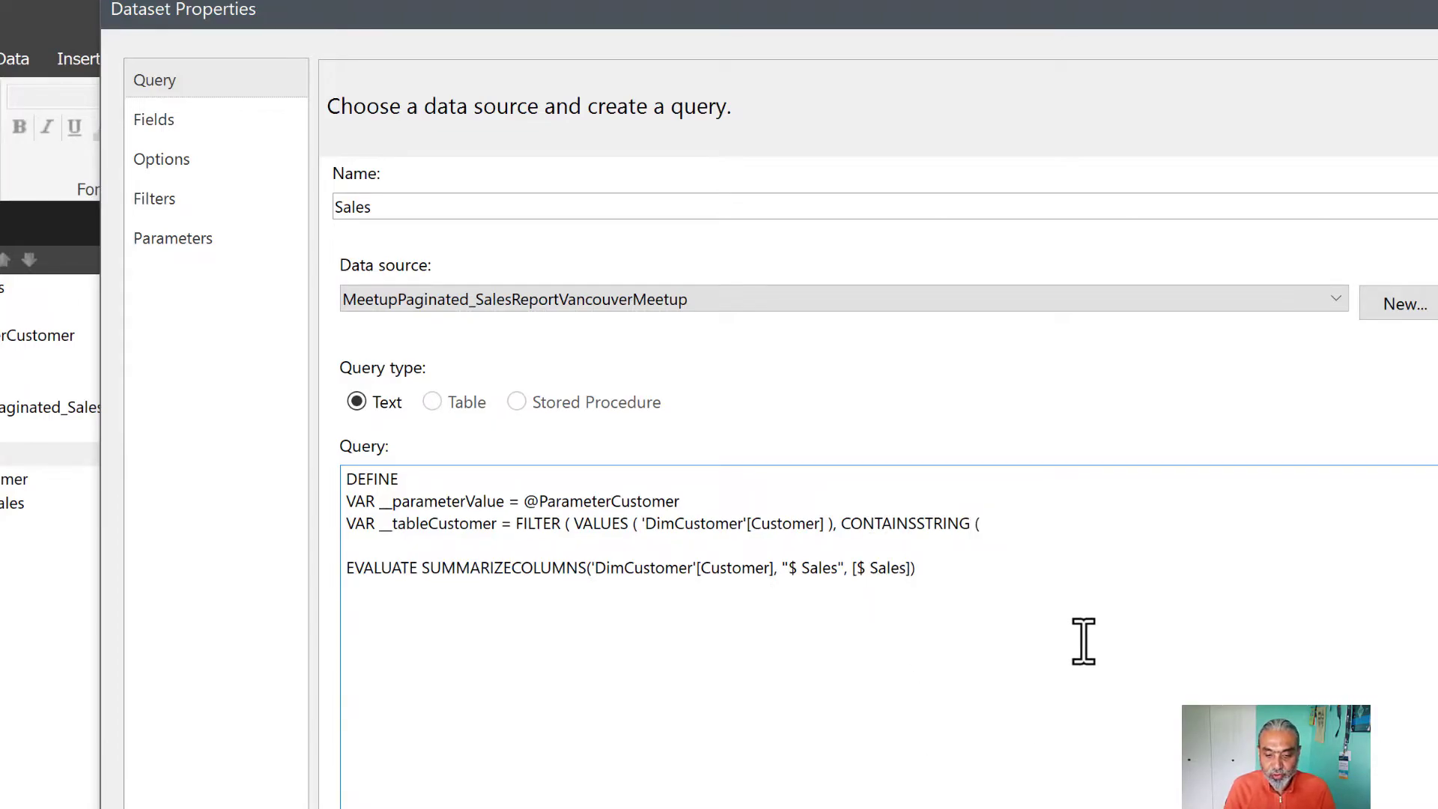
key("ctrl+v")
type(",")
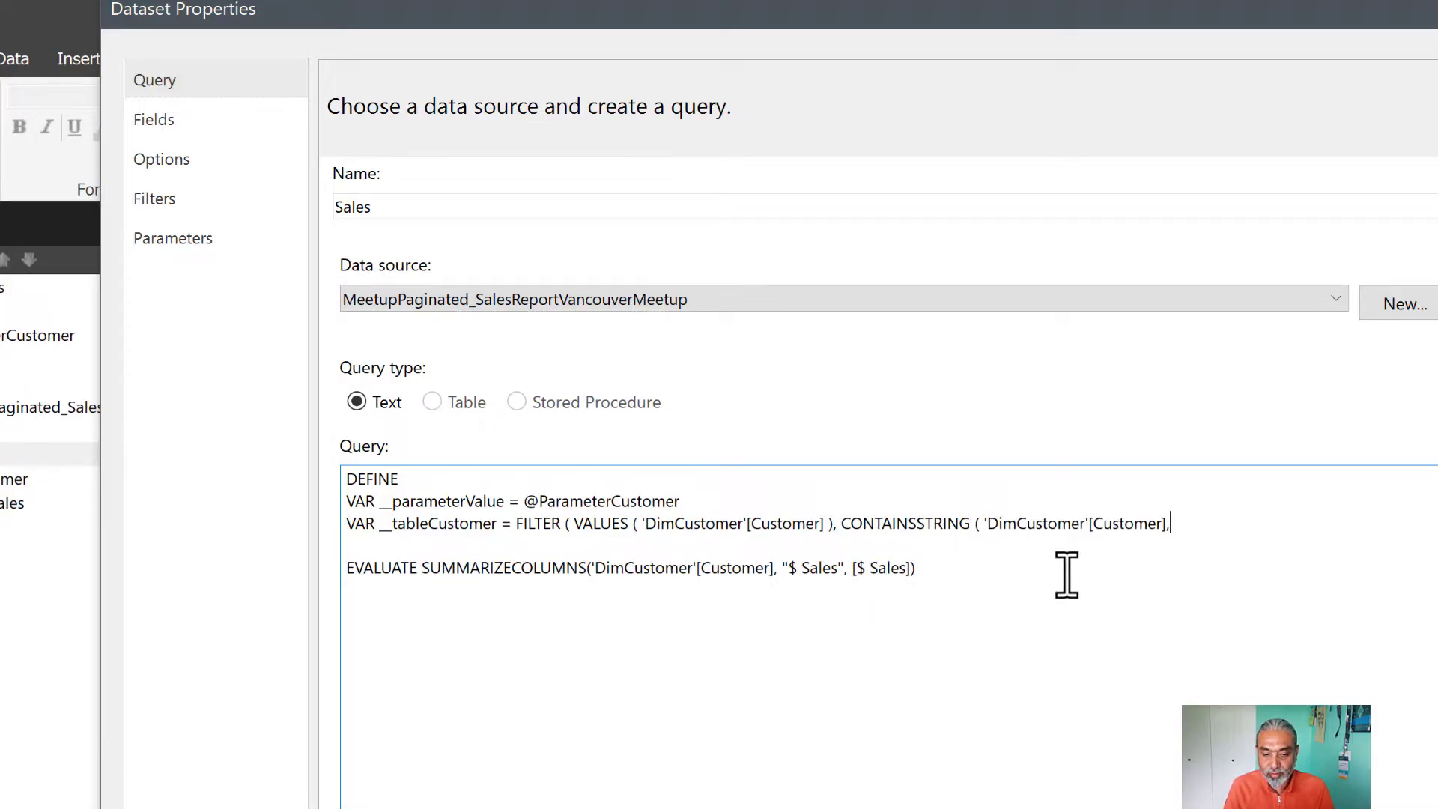
left_click(985, 524)
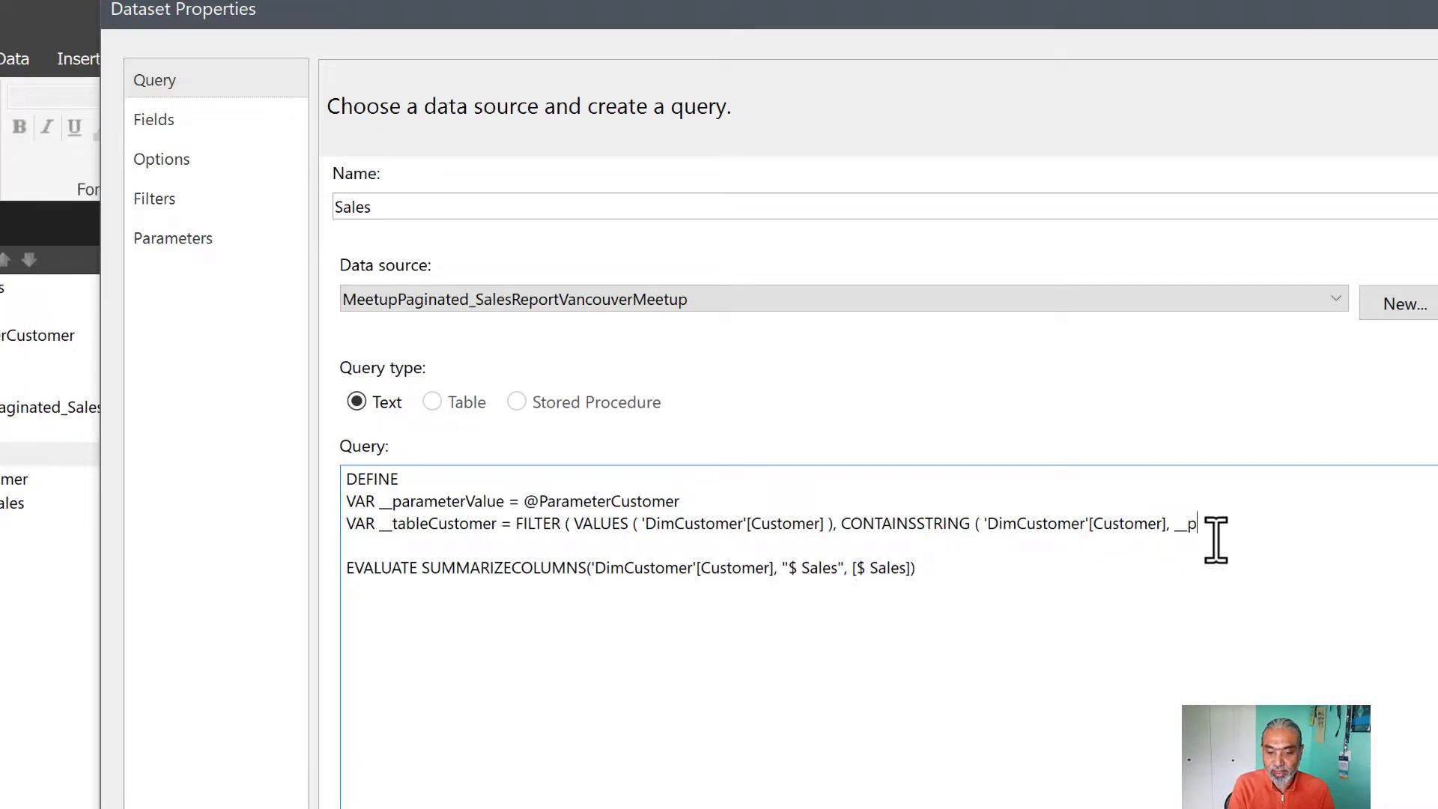
type("arameterValue")
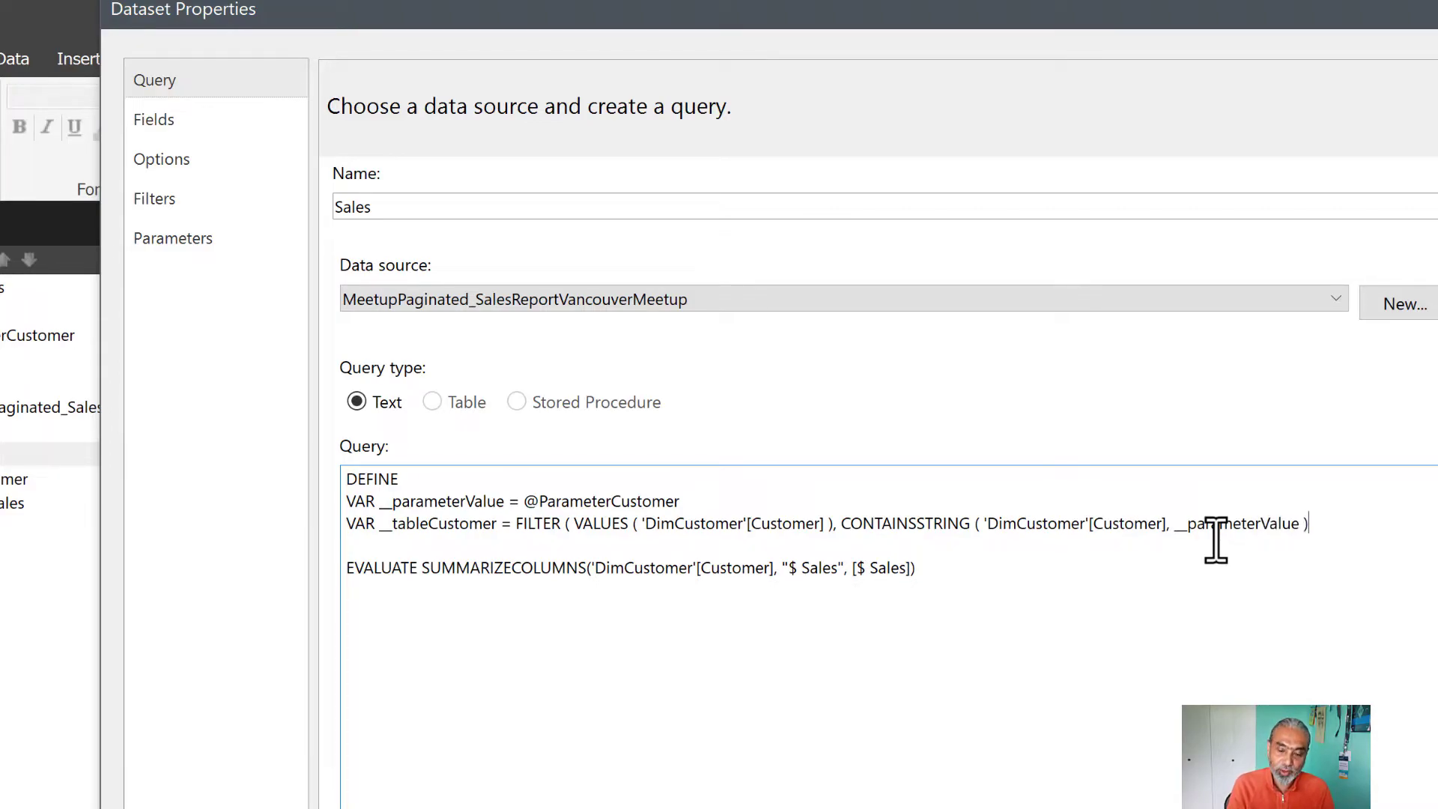
left_click_drag(386, 523, 450, 538)
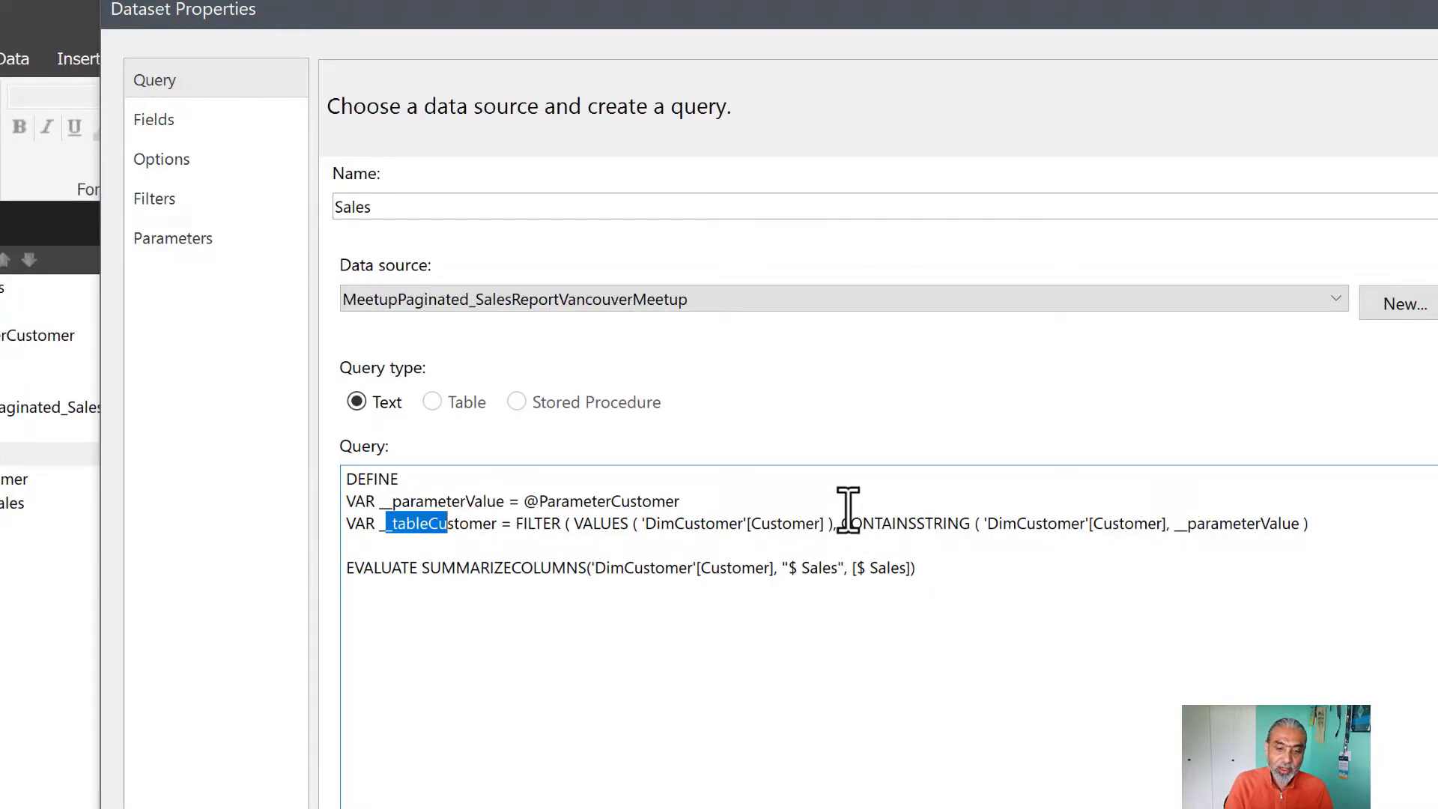
left_click_drag(843, 522, 1304, 527)
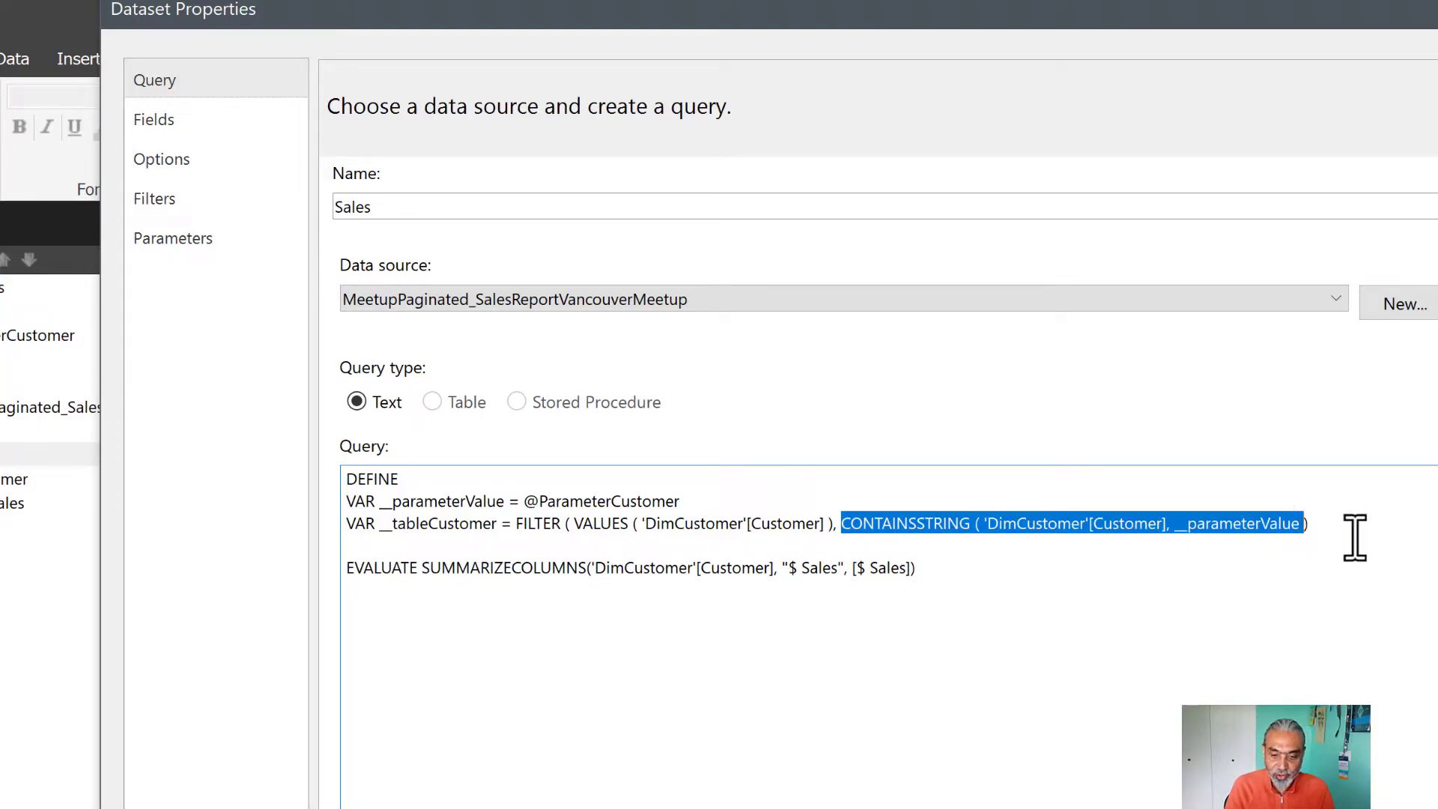
left_click(1342, 530)
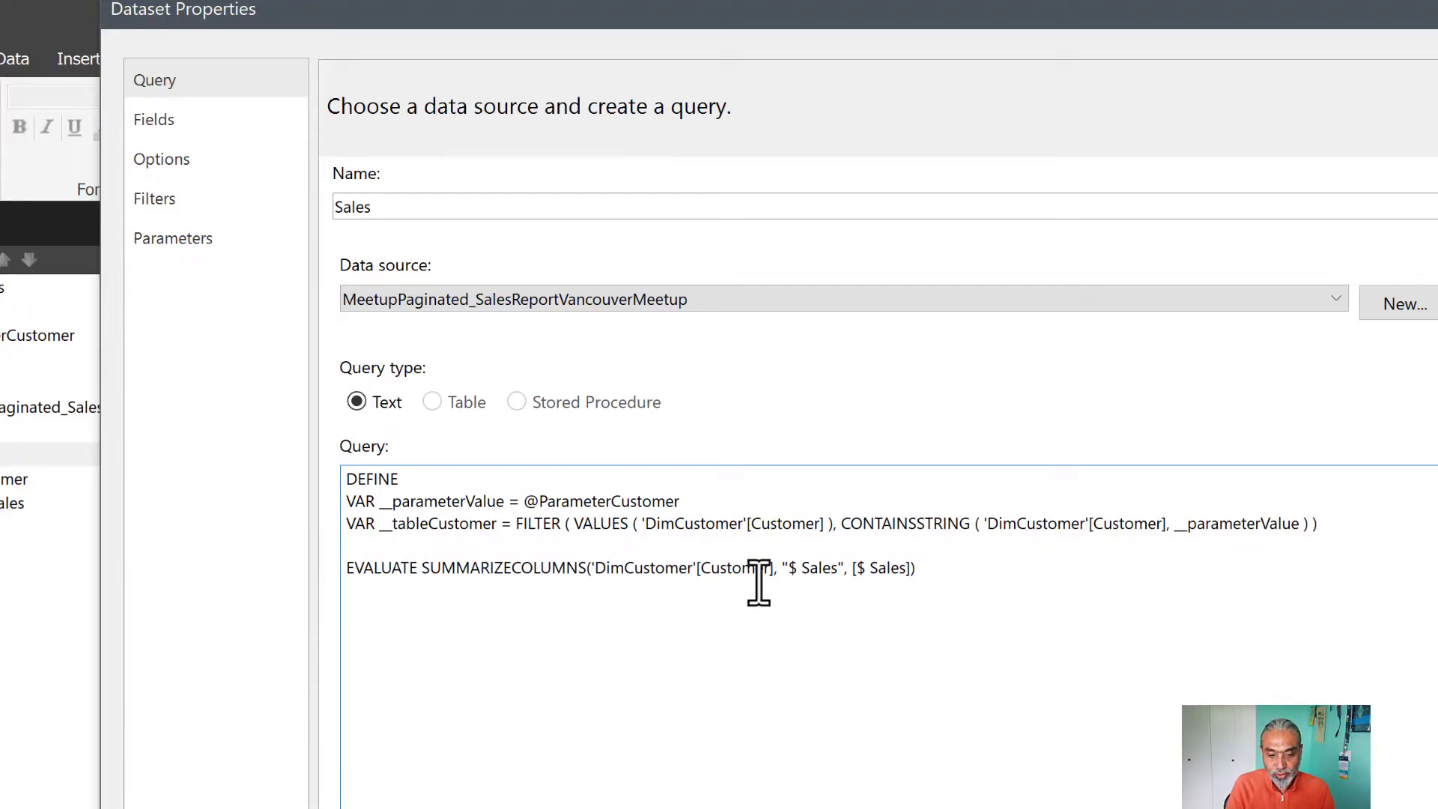
Insert __tableCustomer as a filter argument in SUMMARIZECOLUMNS, between 'DimCustomer'[Customer] and "$ Sales"
double_click(473, 523)
key("ctrl+c")
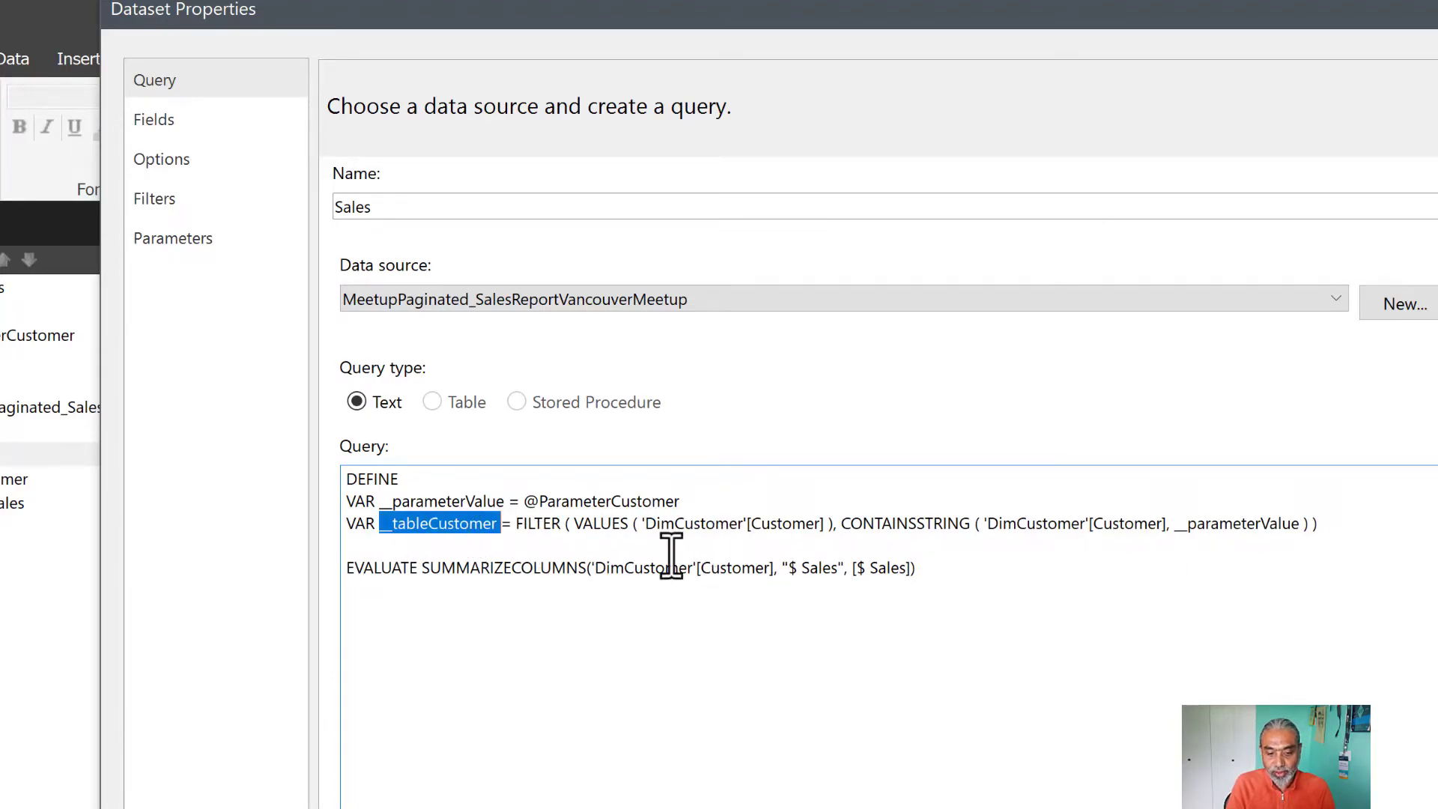
left_click(783, 567)
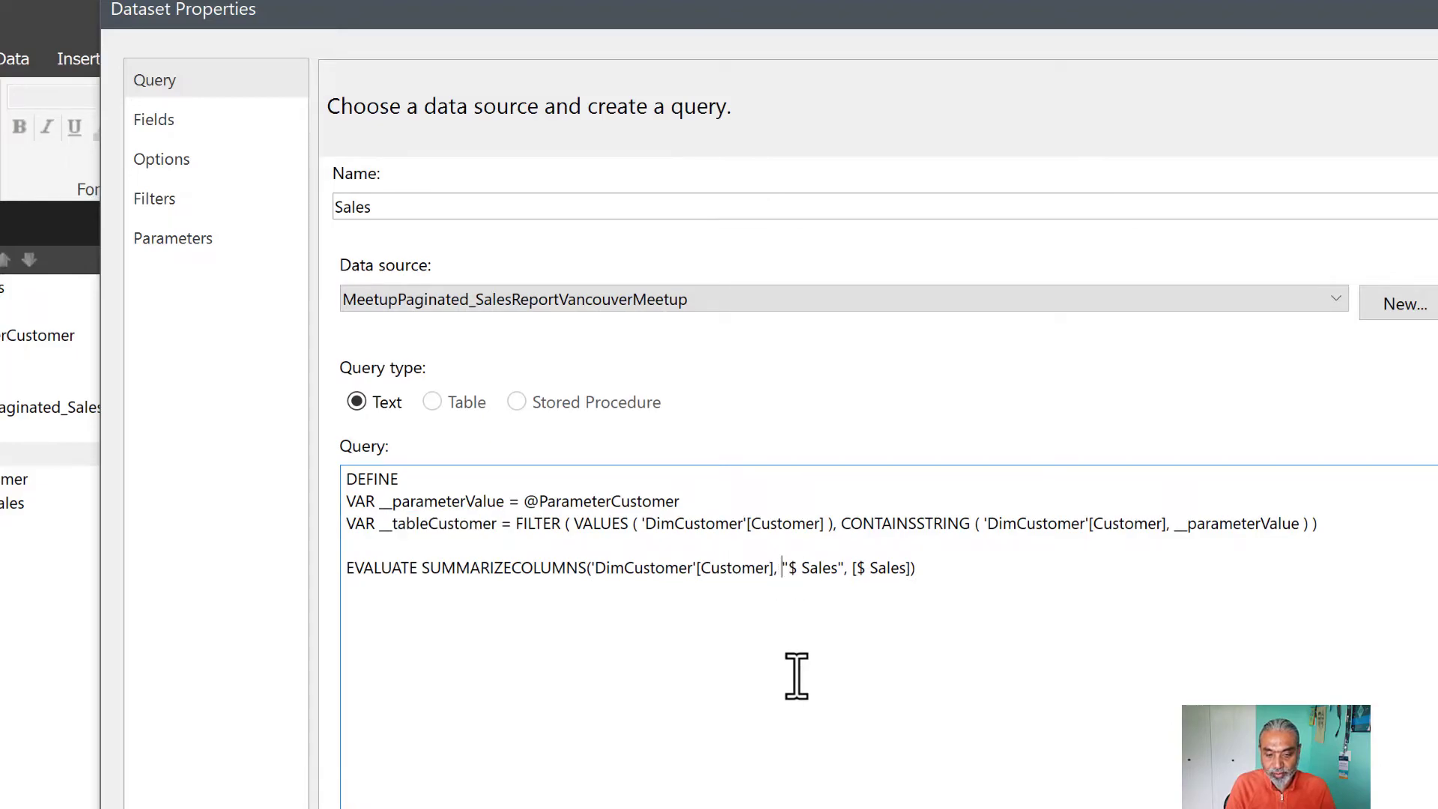
key("ctrl+v")
type(",")
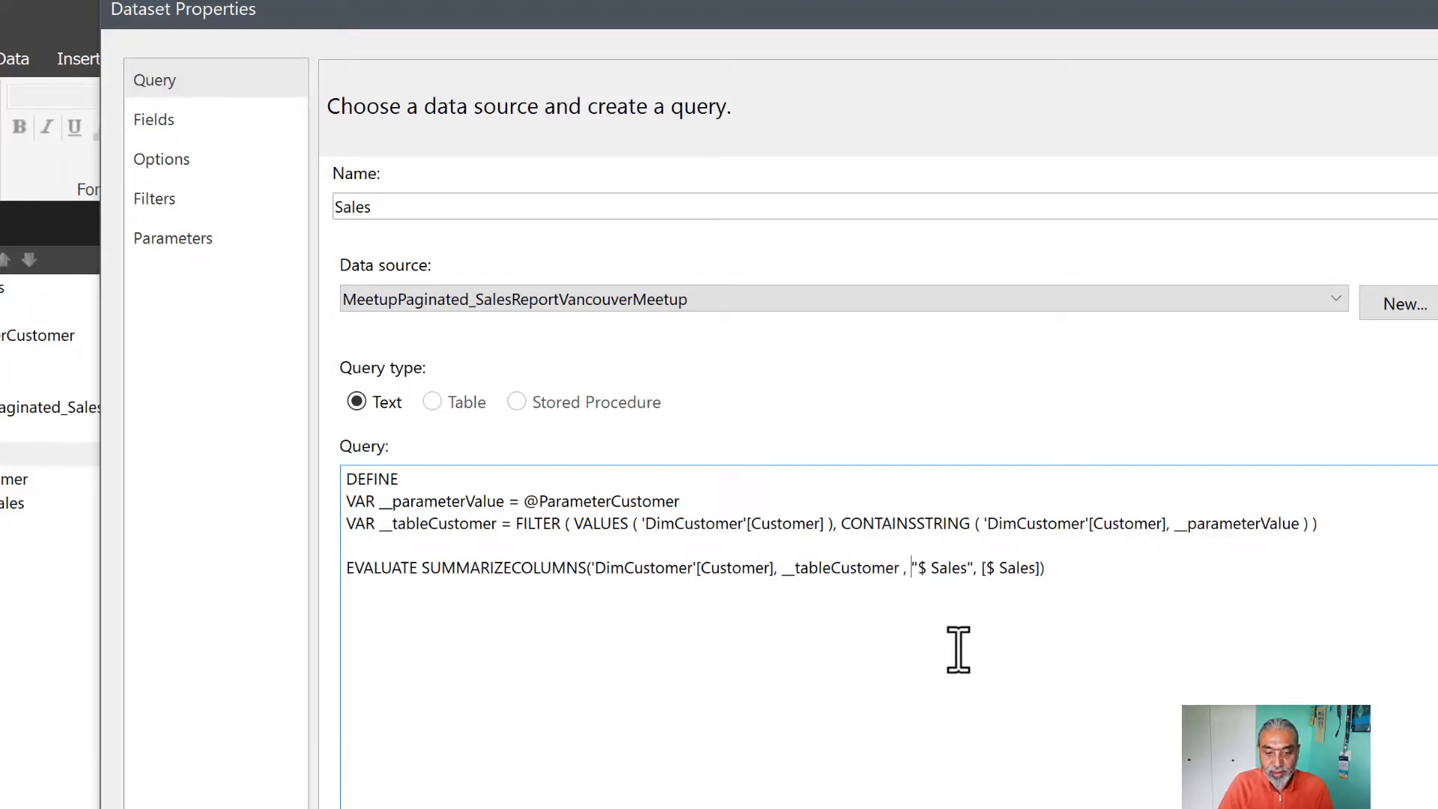
left_click_drag(1076, 571, 643, 568)
left_click_drag(548, 540, 732, 639)
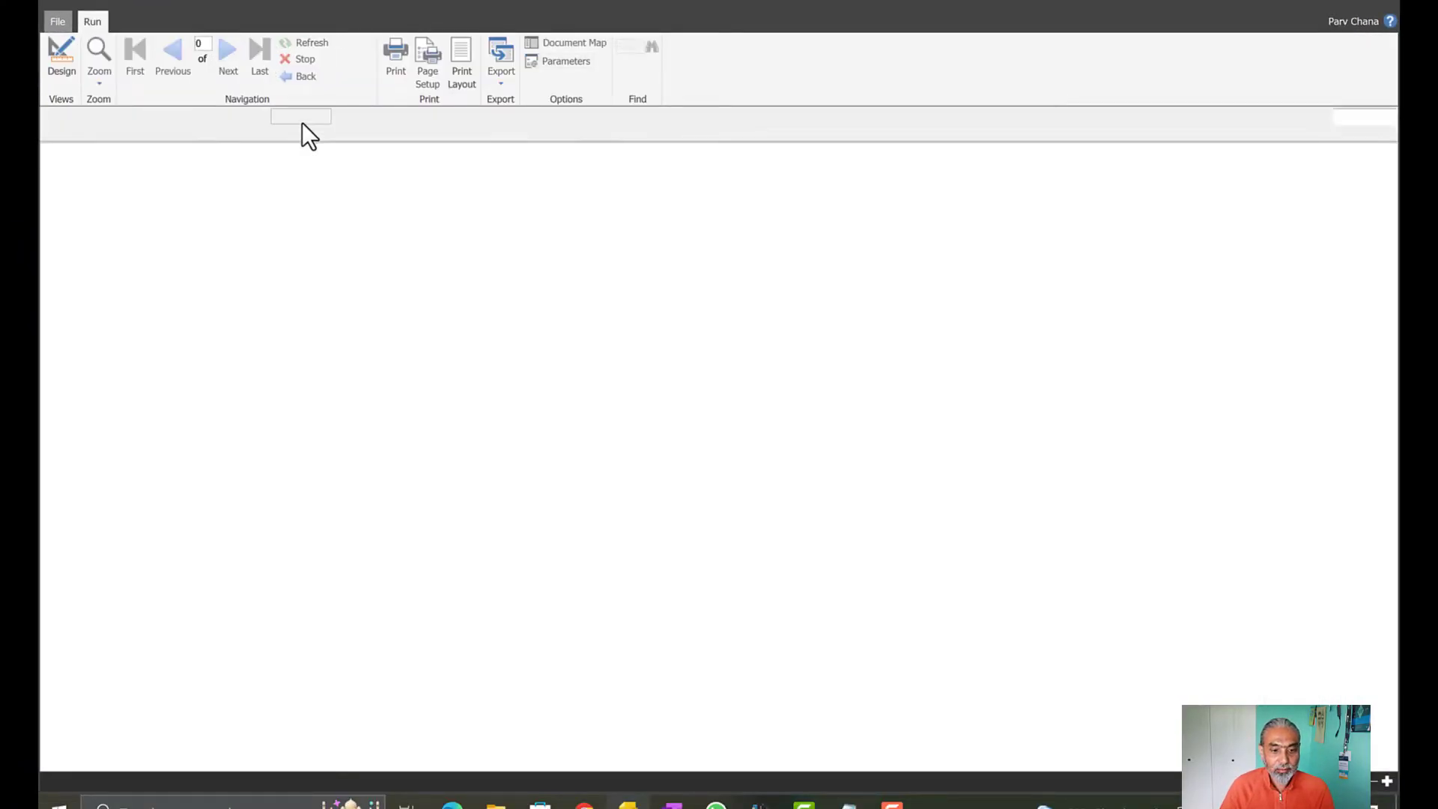
Run the report with the customer name pattern John* and examine the customers it returns
left_click(304, 120)
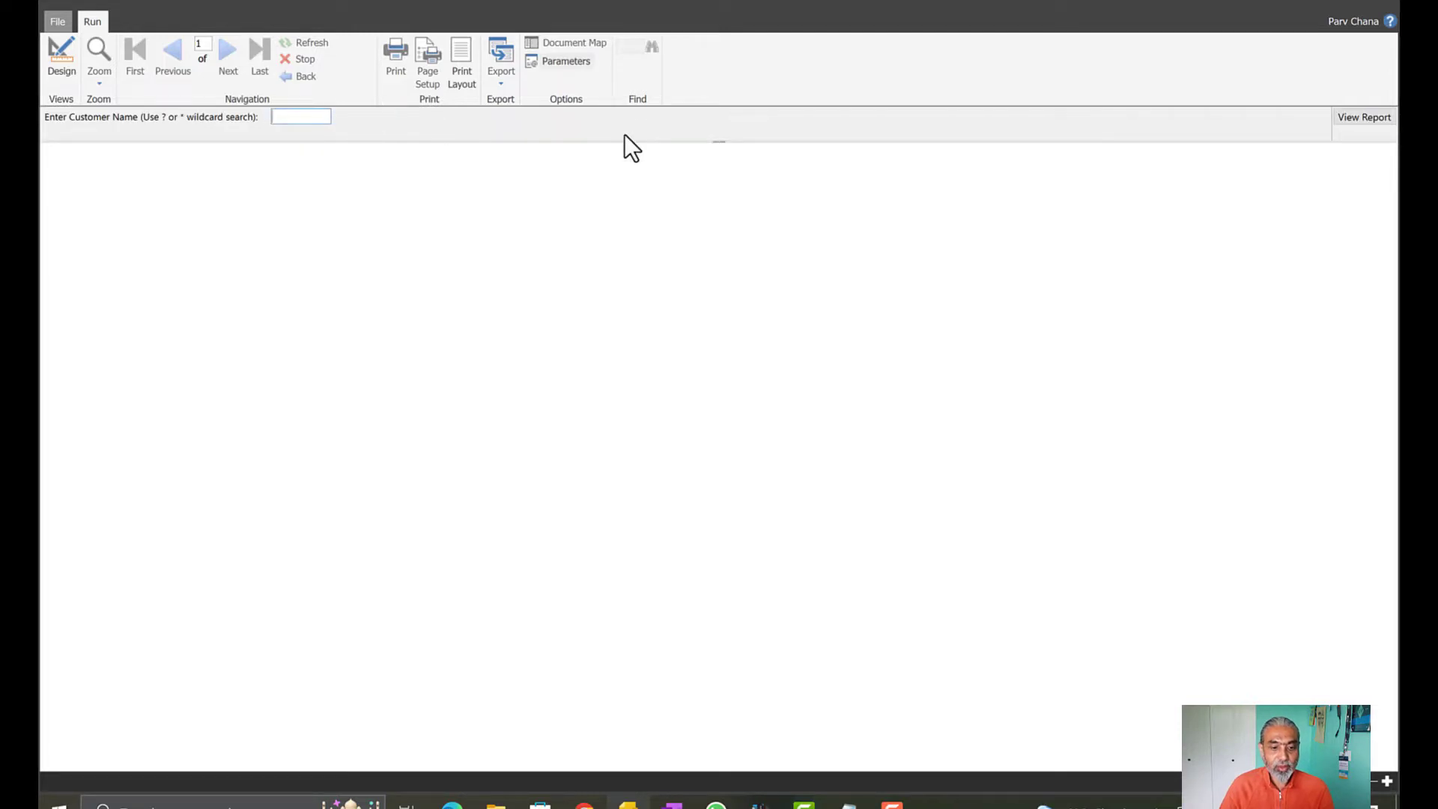
type("Joh")
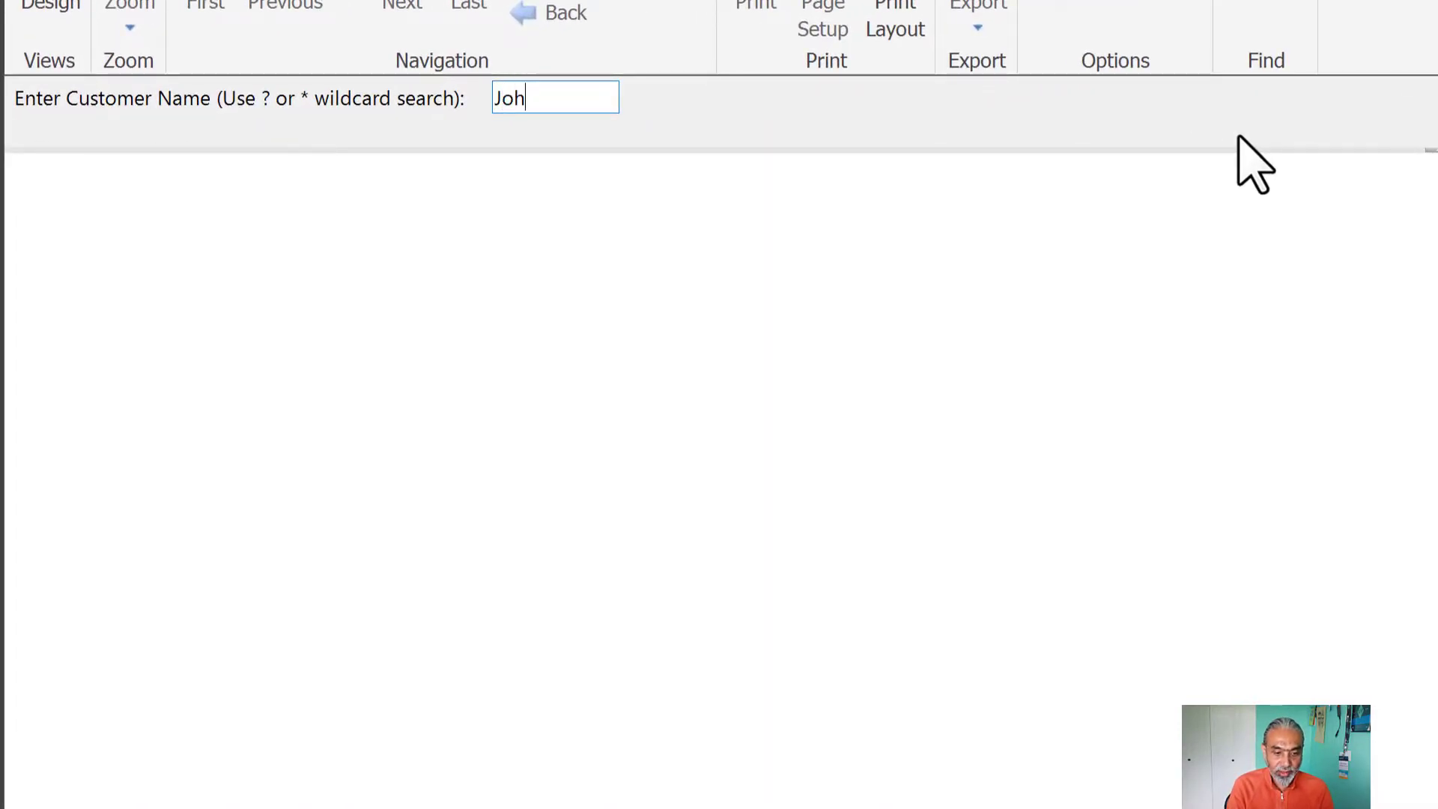
type("n%")
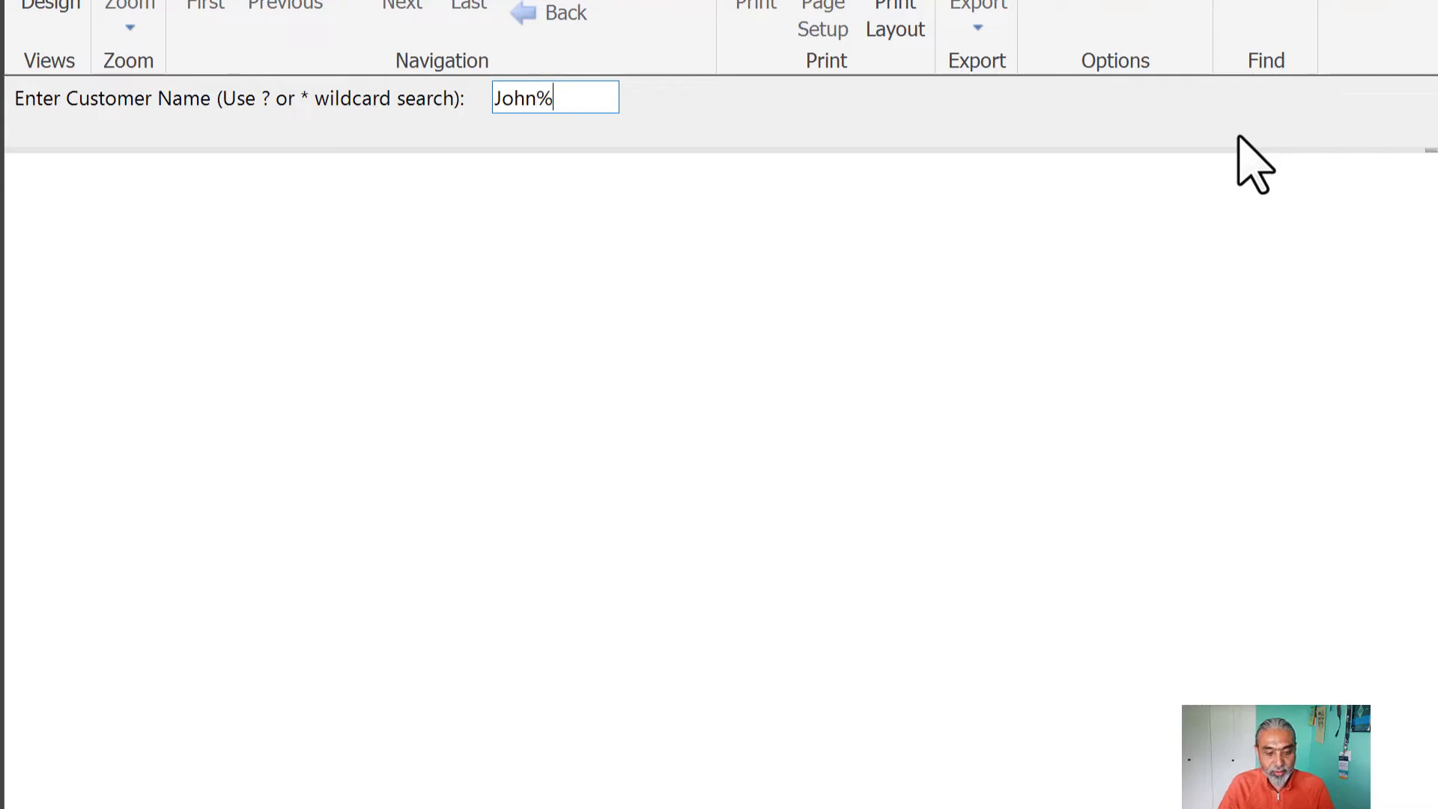
key("BackSpace")
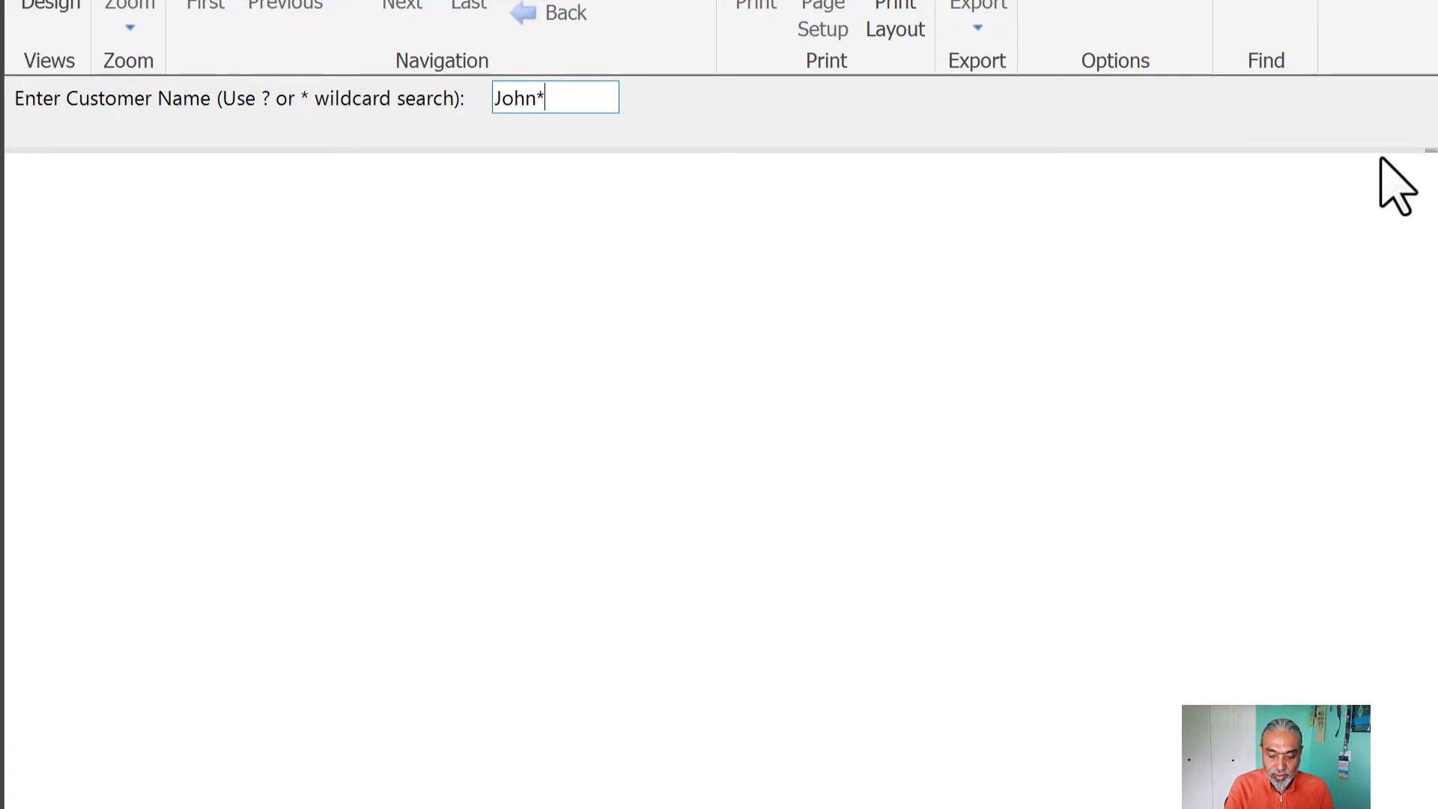
key("Return")
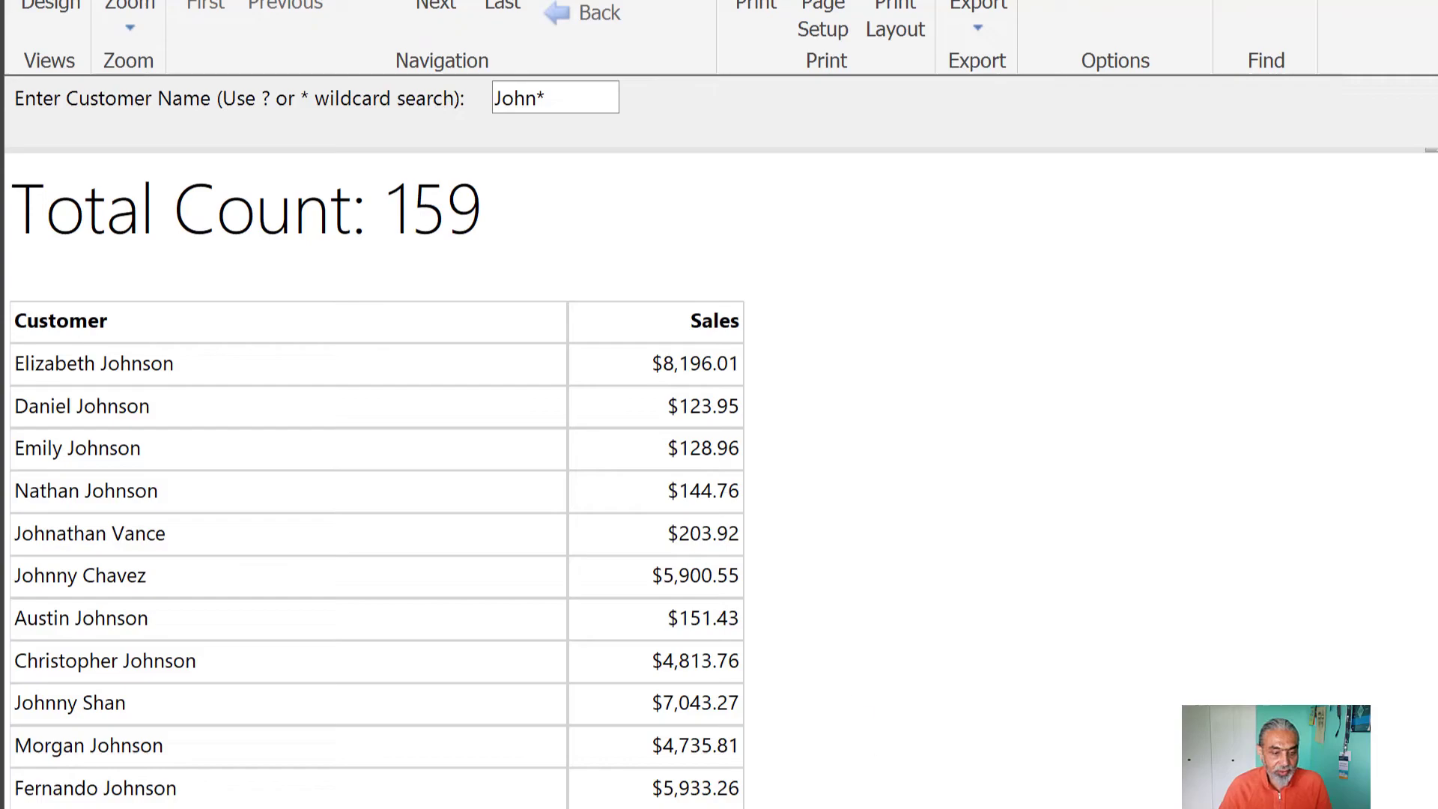
scroll(161, 501, "down", 9)
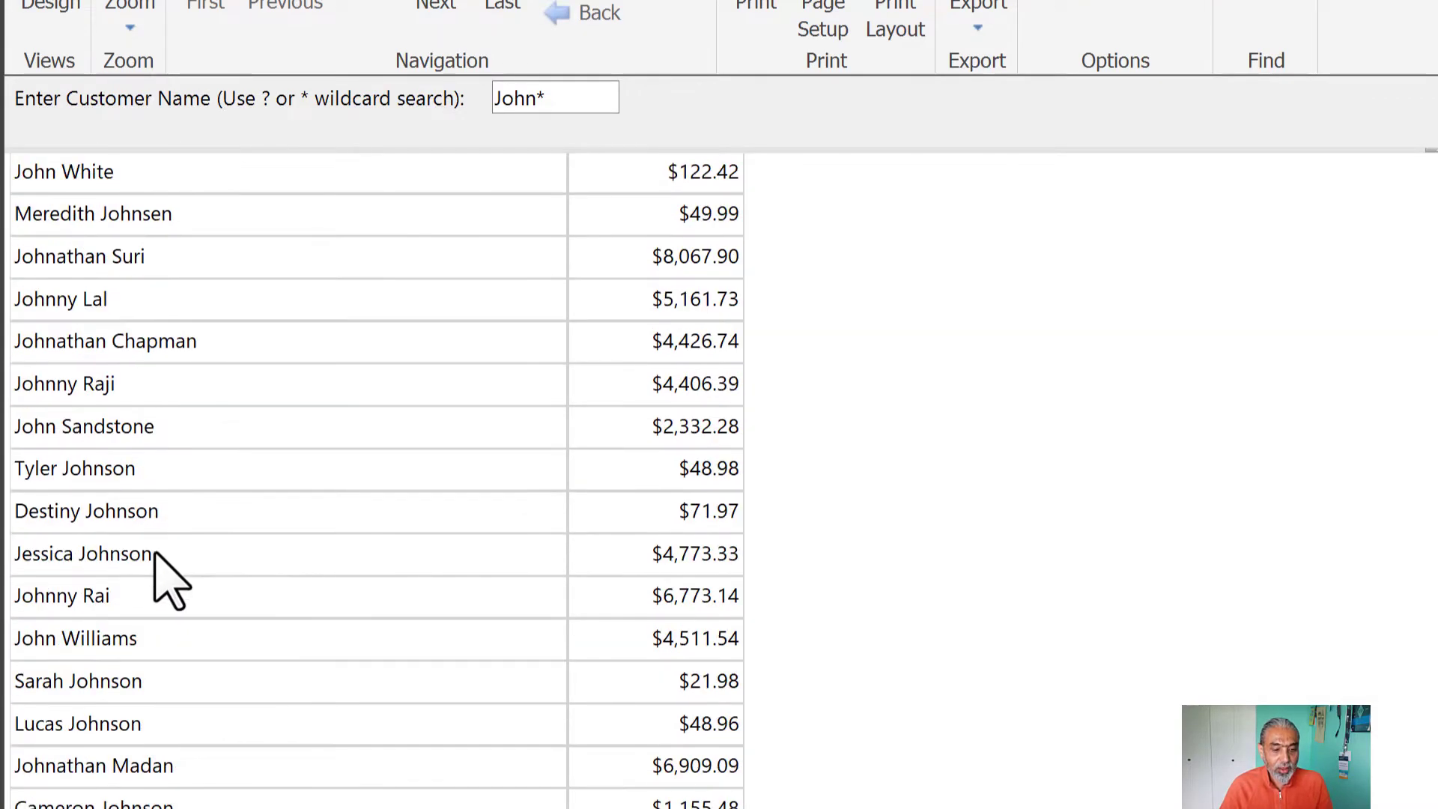
Rerun the report with the single-character wildcard pattern John?y as the customer name
left_click(579, 105)
type("y")
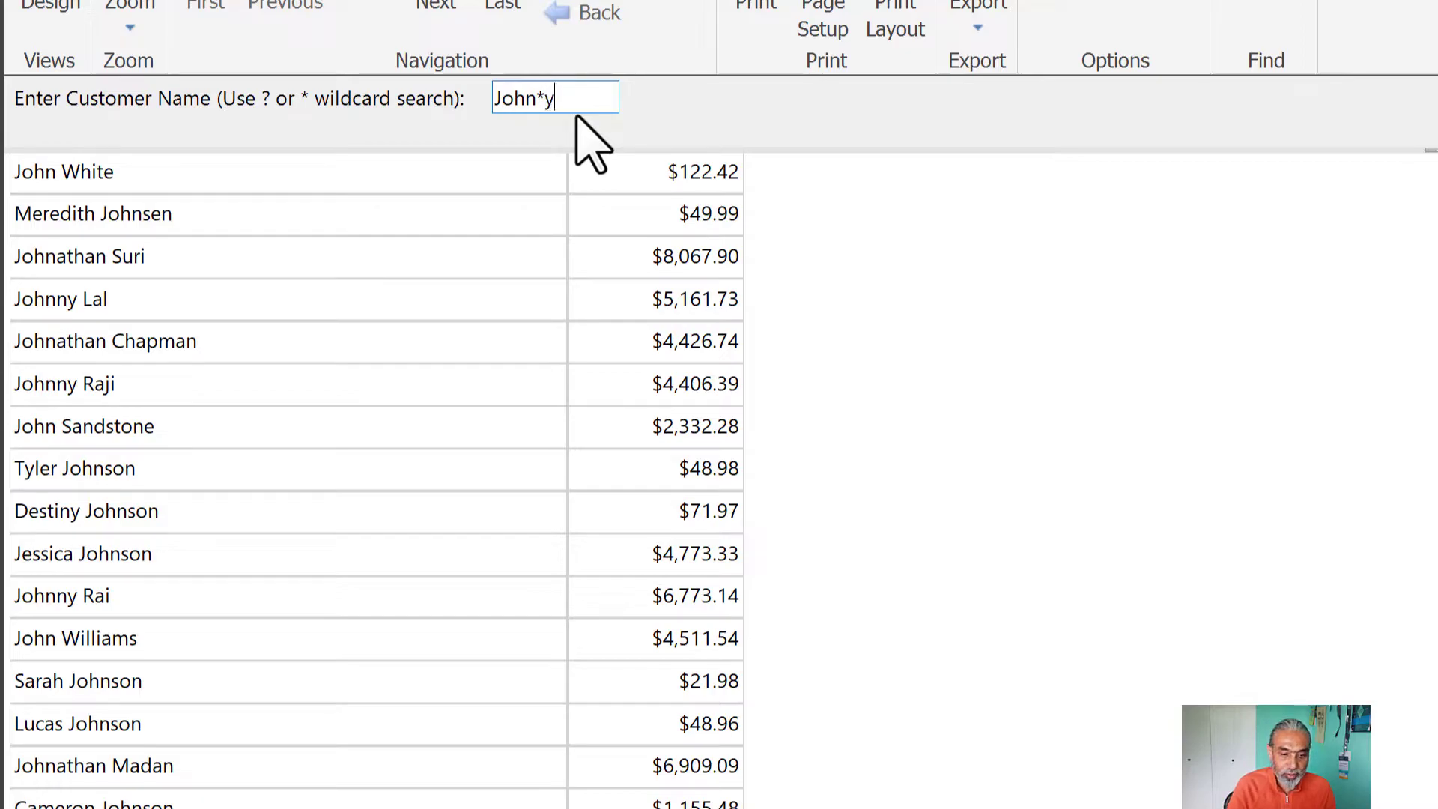
key("BackSpace")
key("BackSpace")
type("?")
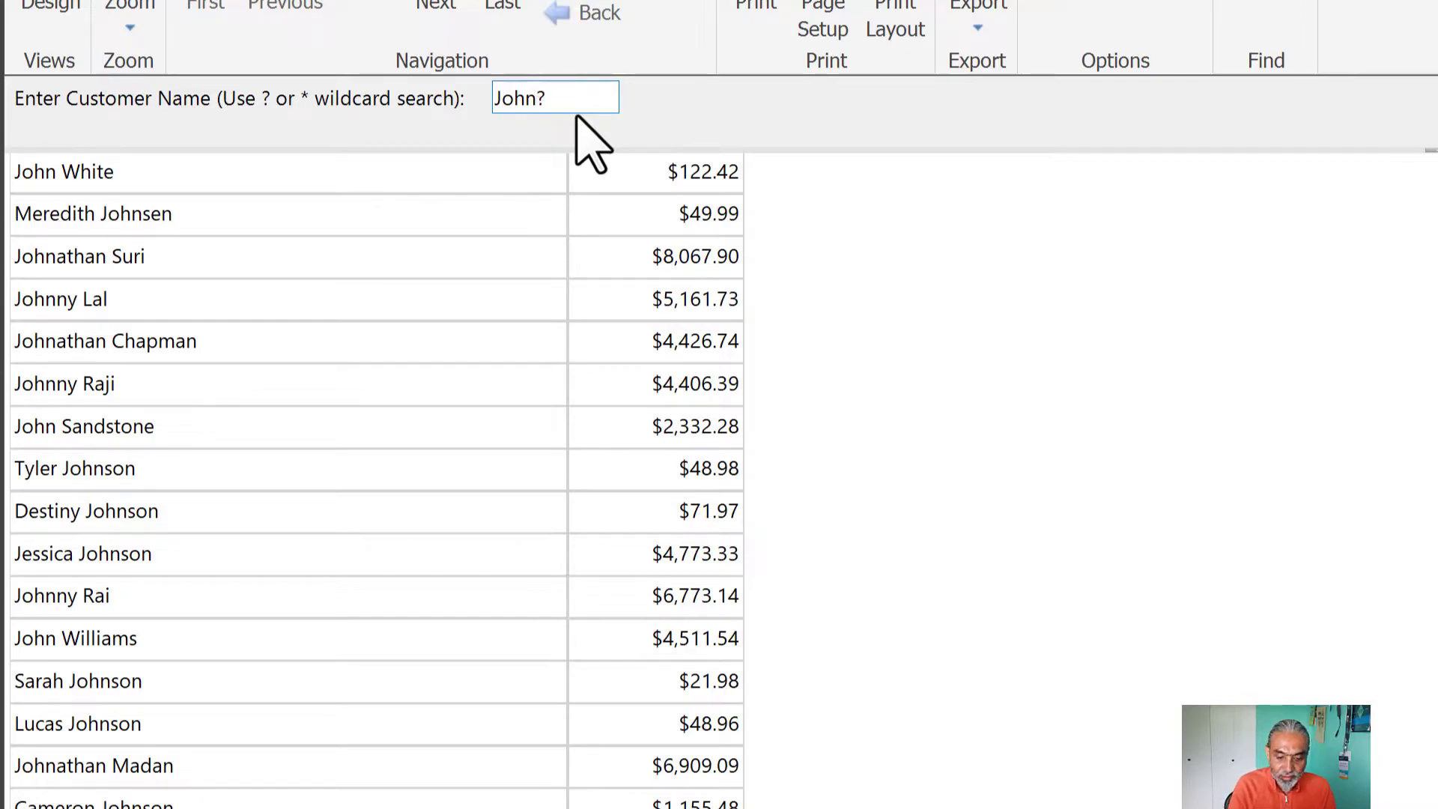
left_click(541, 101)
left_click_drag(541, 101, 545, 105)
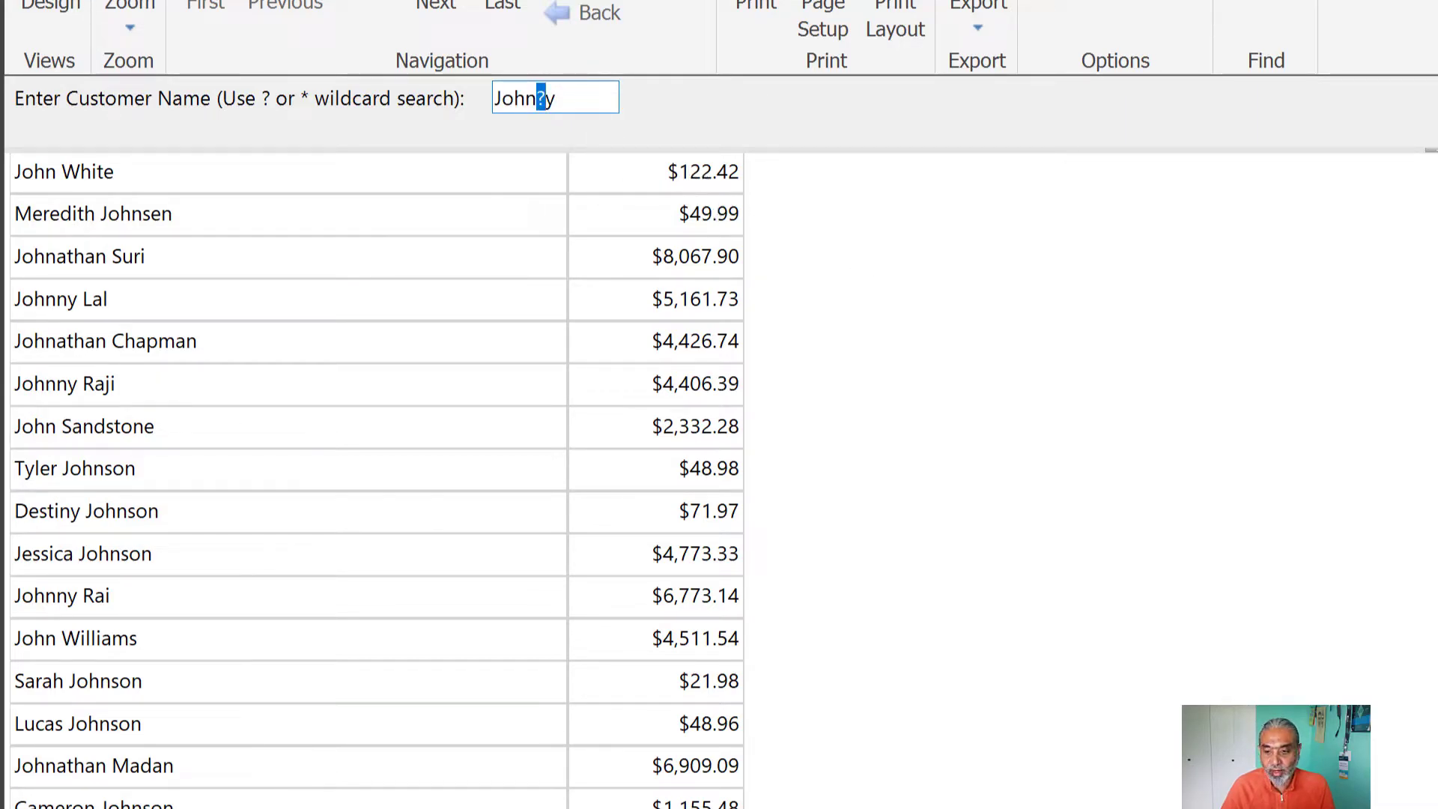
left_click(558, 99)
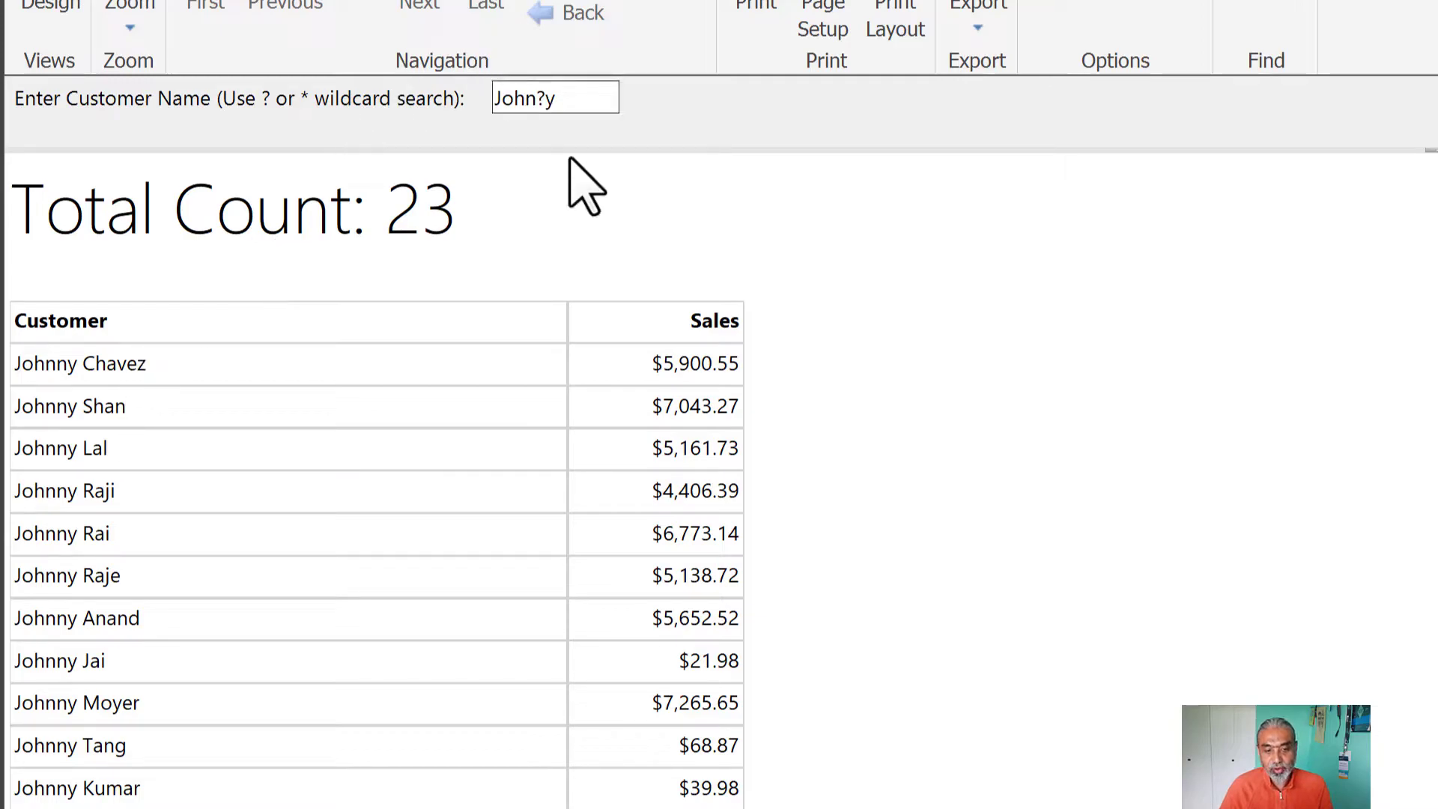
Rerun the report with the customer name pattern ??eng and examine the returned customer list
left_click_drag(520, 87, 408, 87)
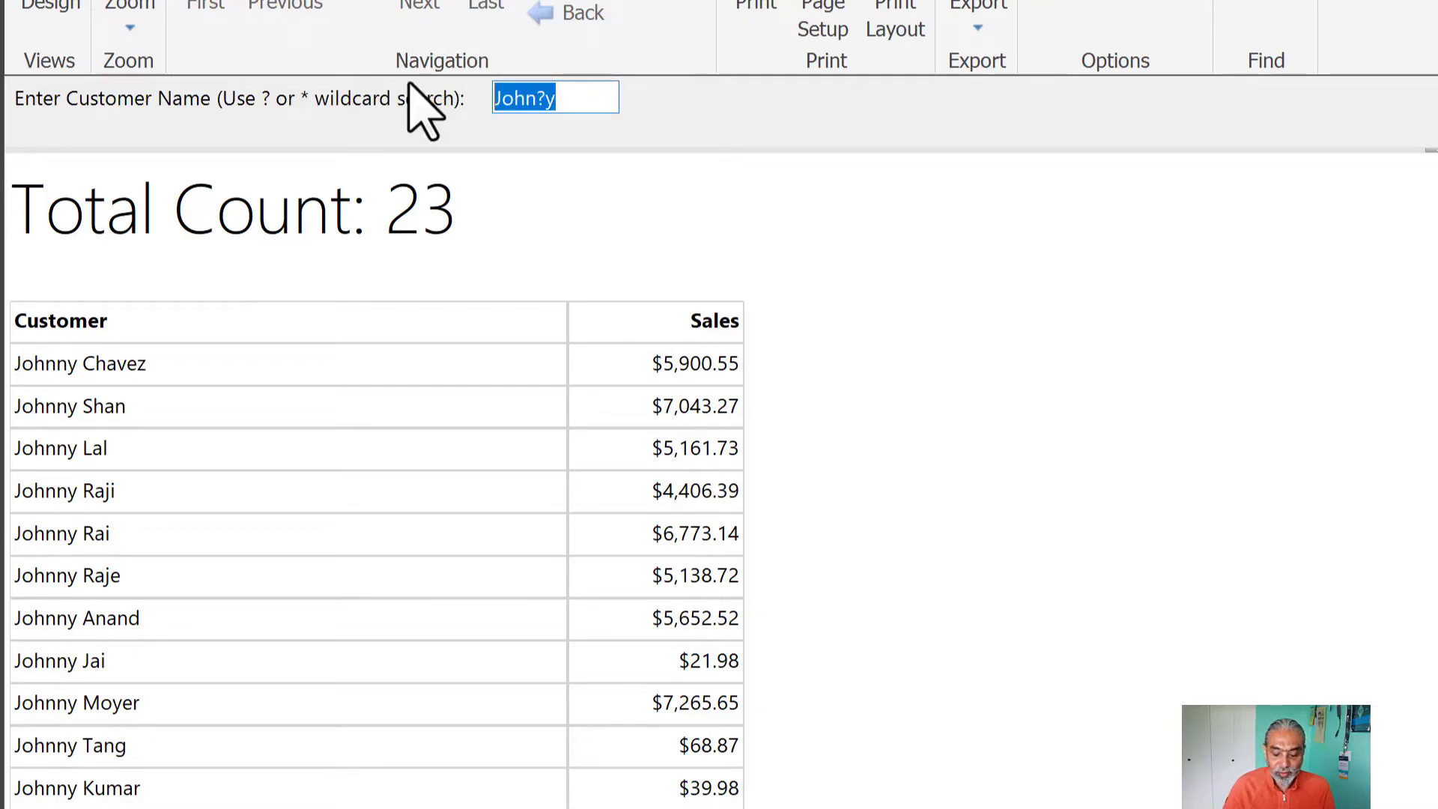
type("??")
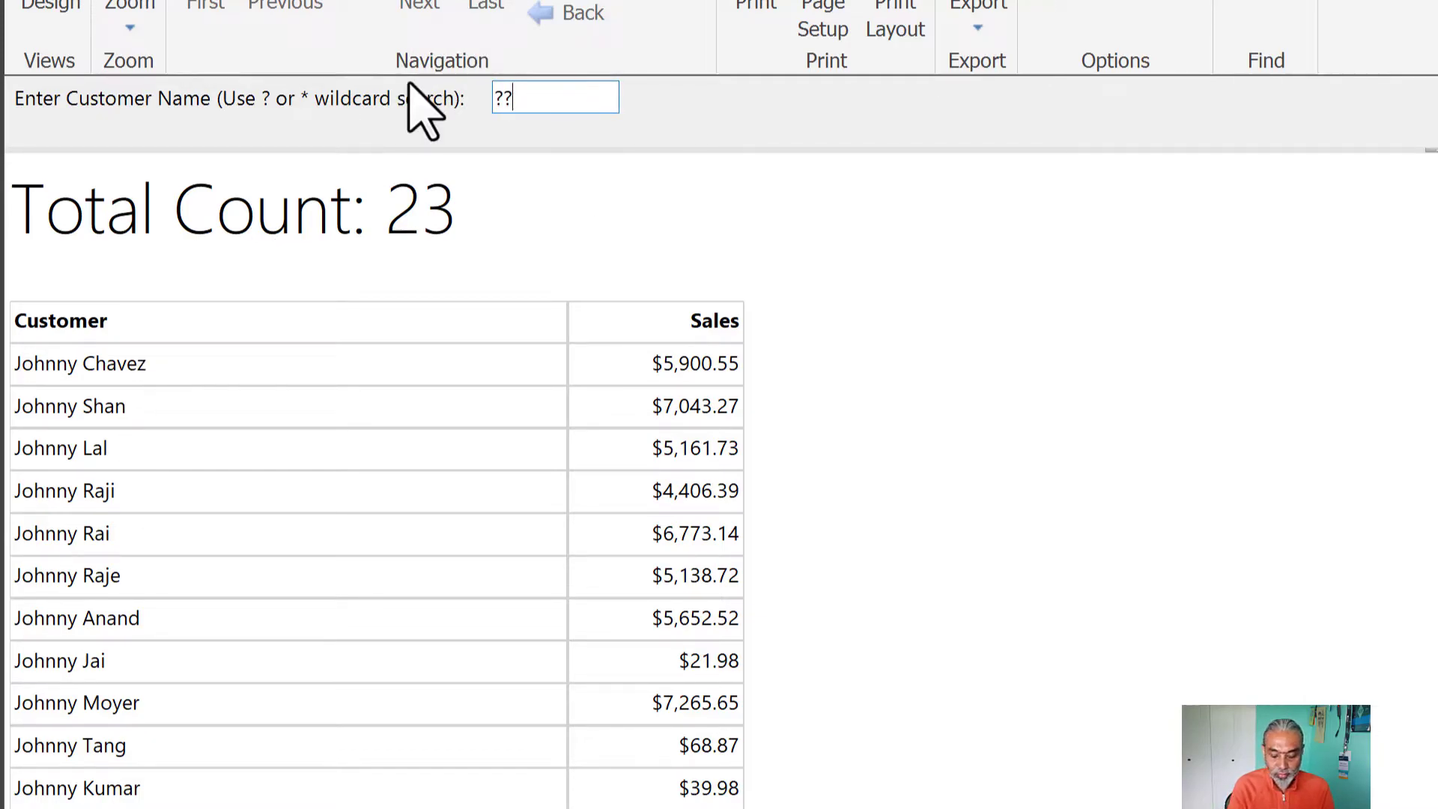
type("eng")
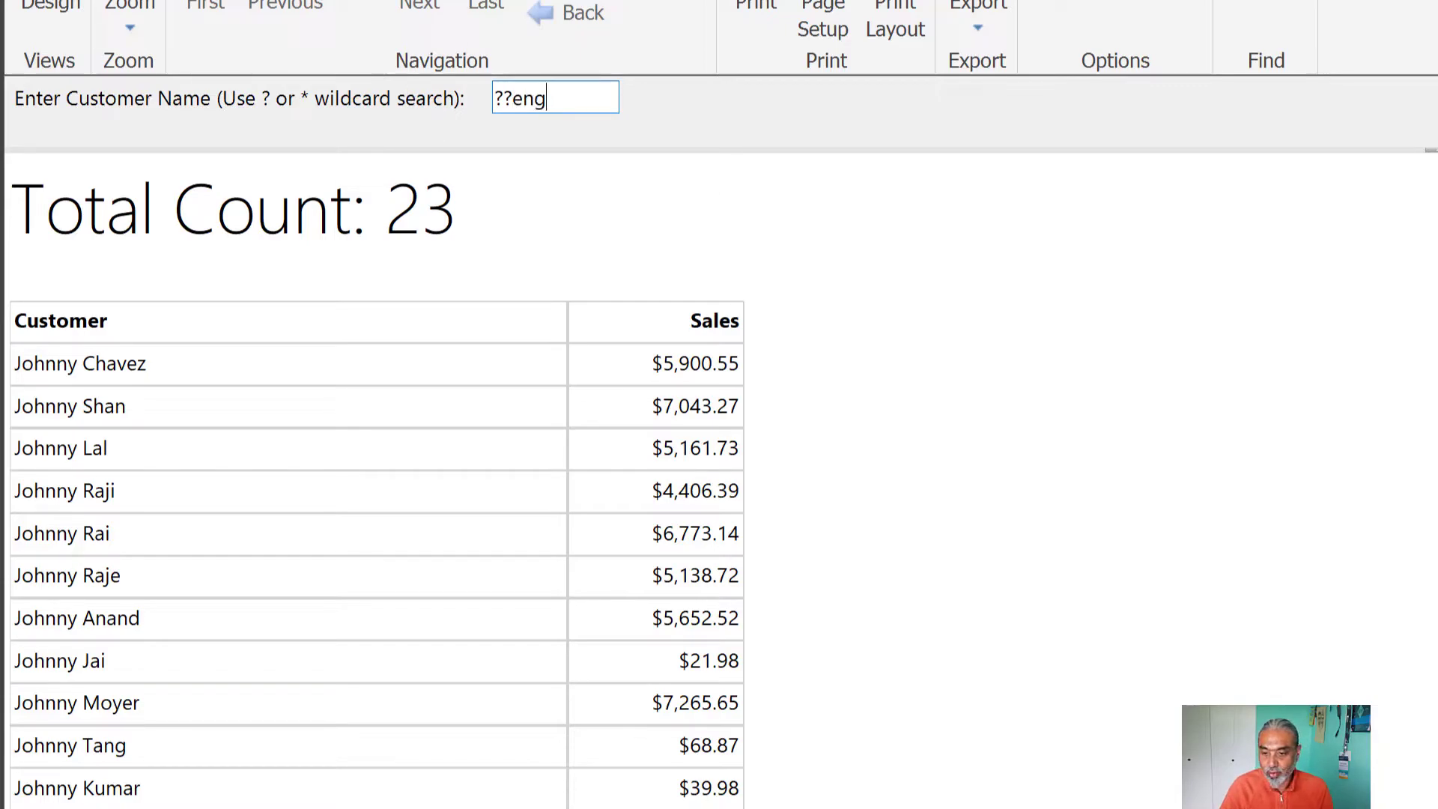
key("Return")
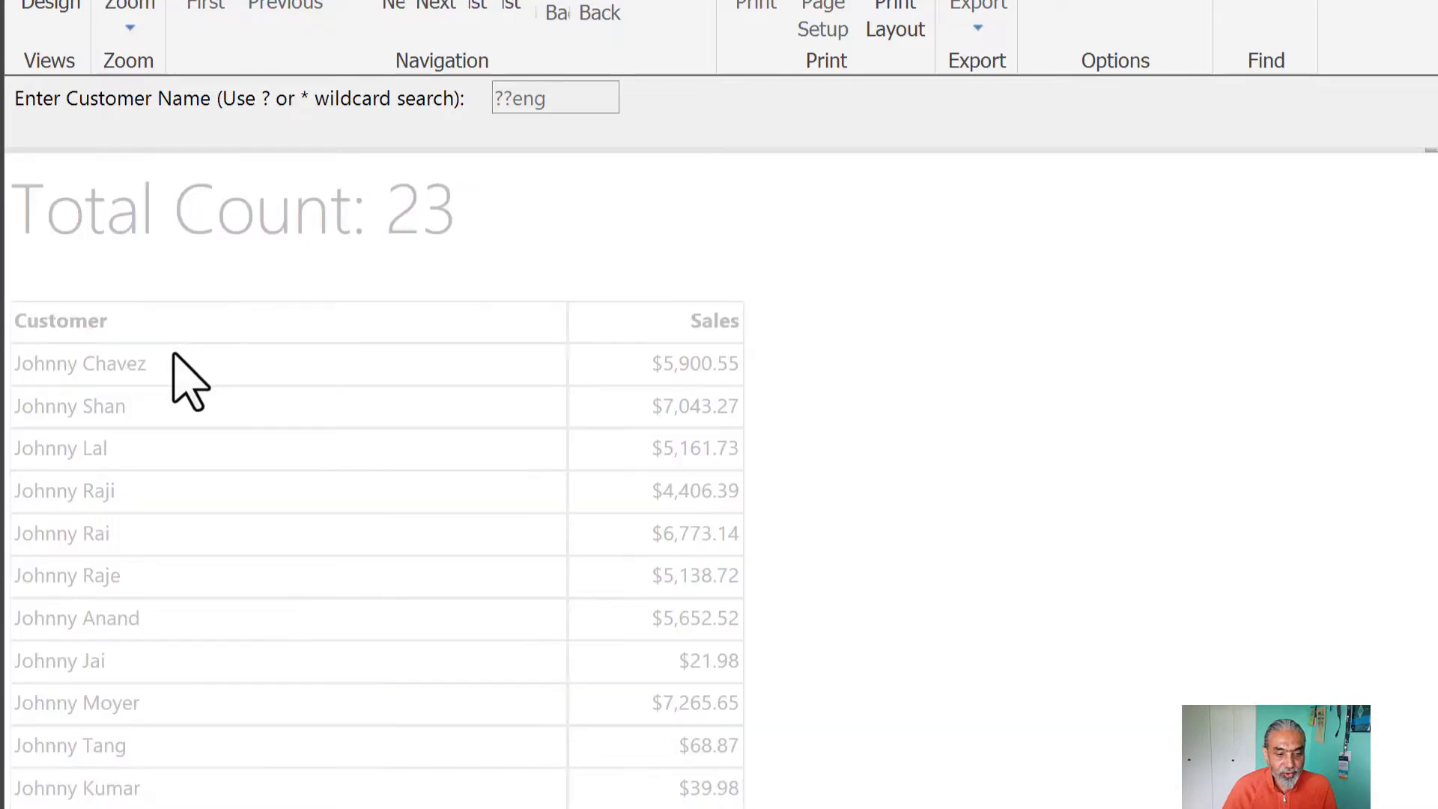
scroll(224, 554, "down", 5)
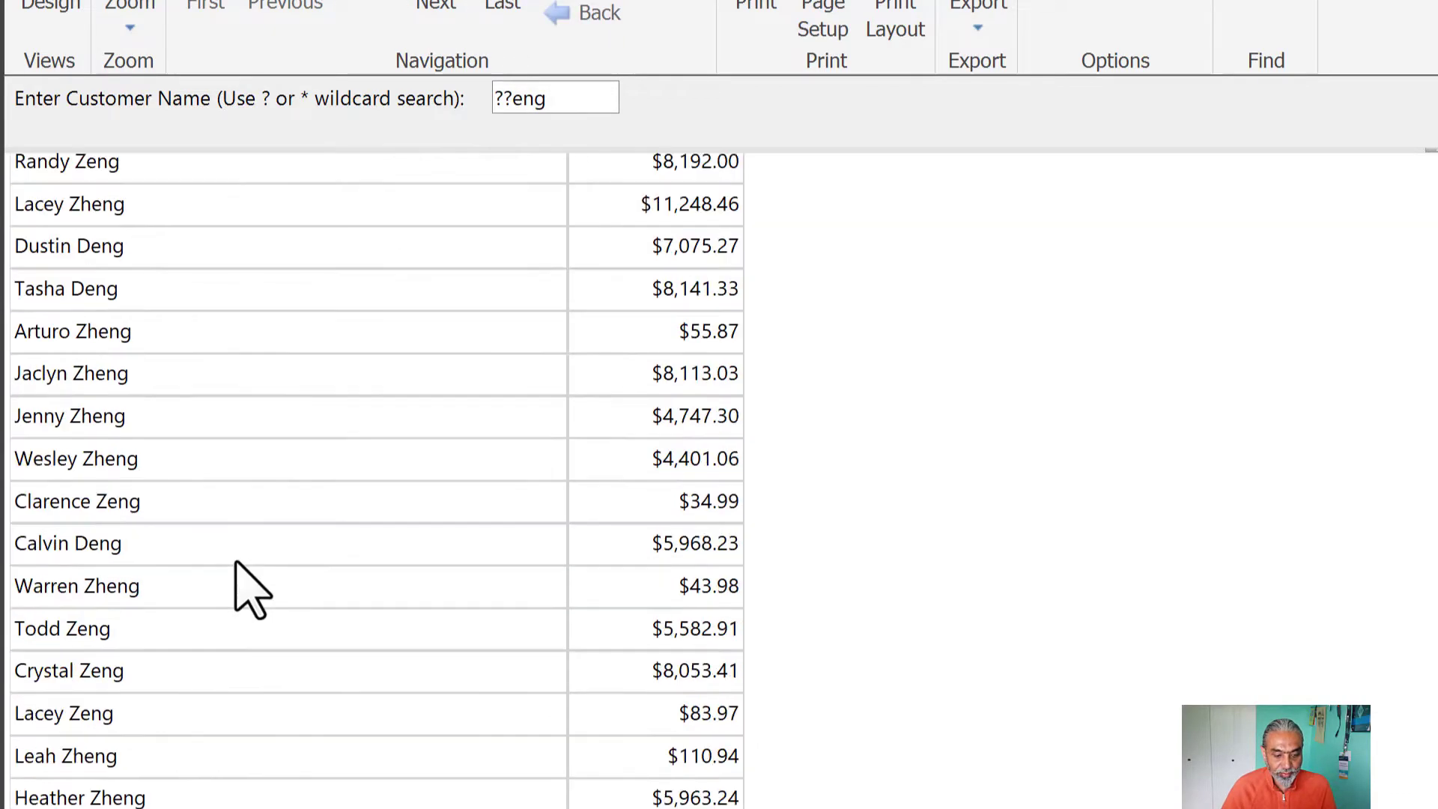
scroll(263, 652, "up", 4)
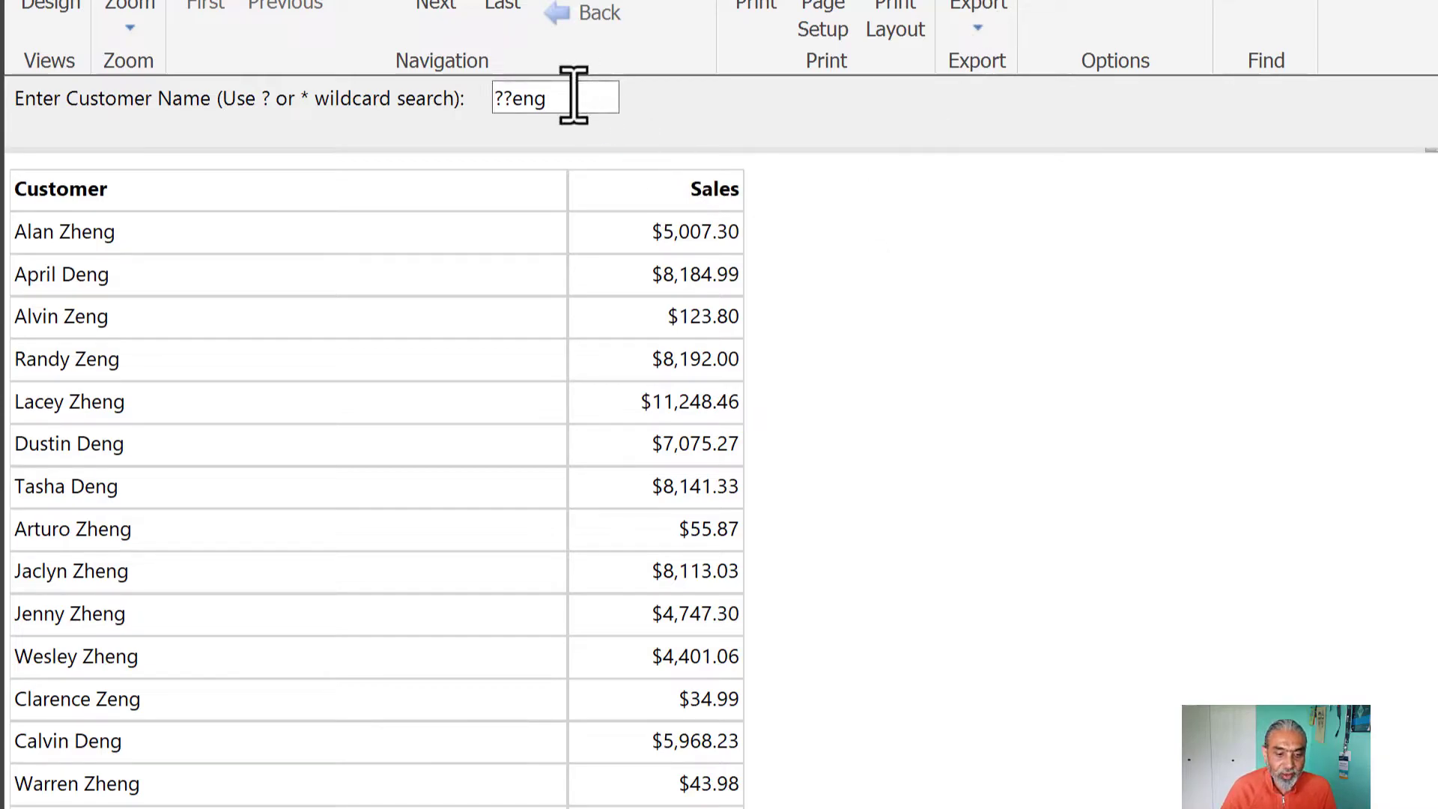
Rerun the report with the plain search text Chris, without any wildcard, as the customer name
left_click_drag(571, 97, 490, 116)
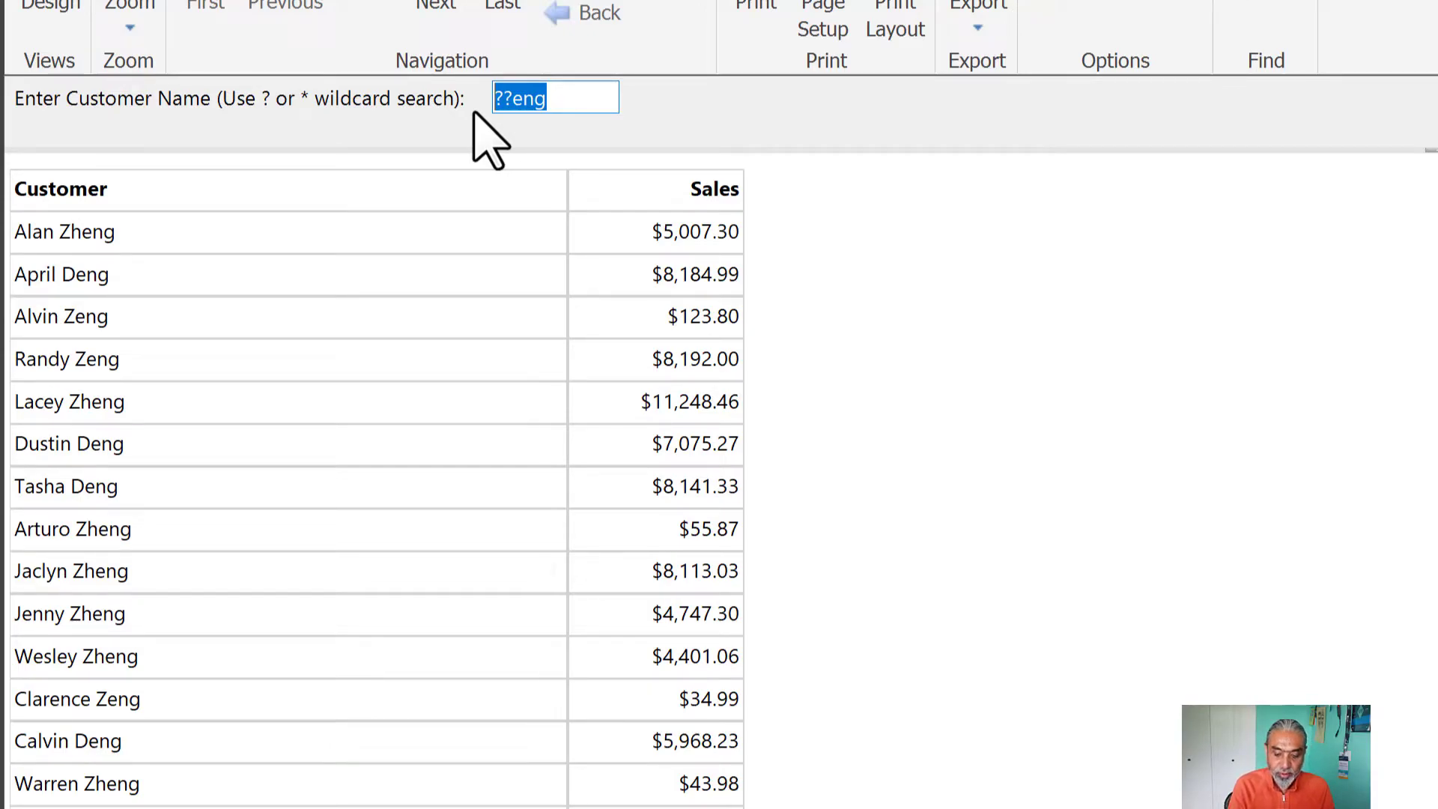
type("Chris")
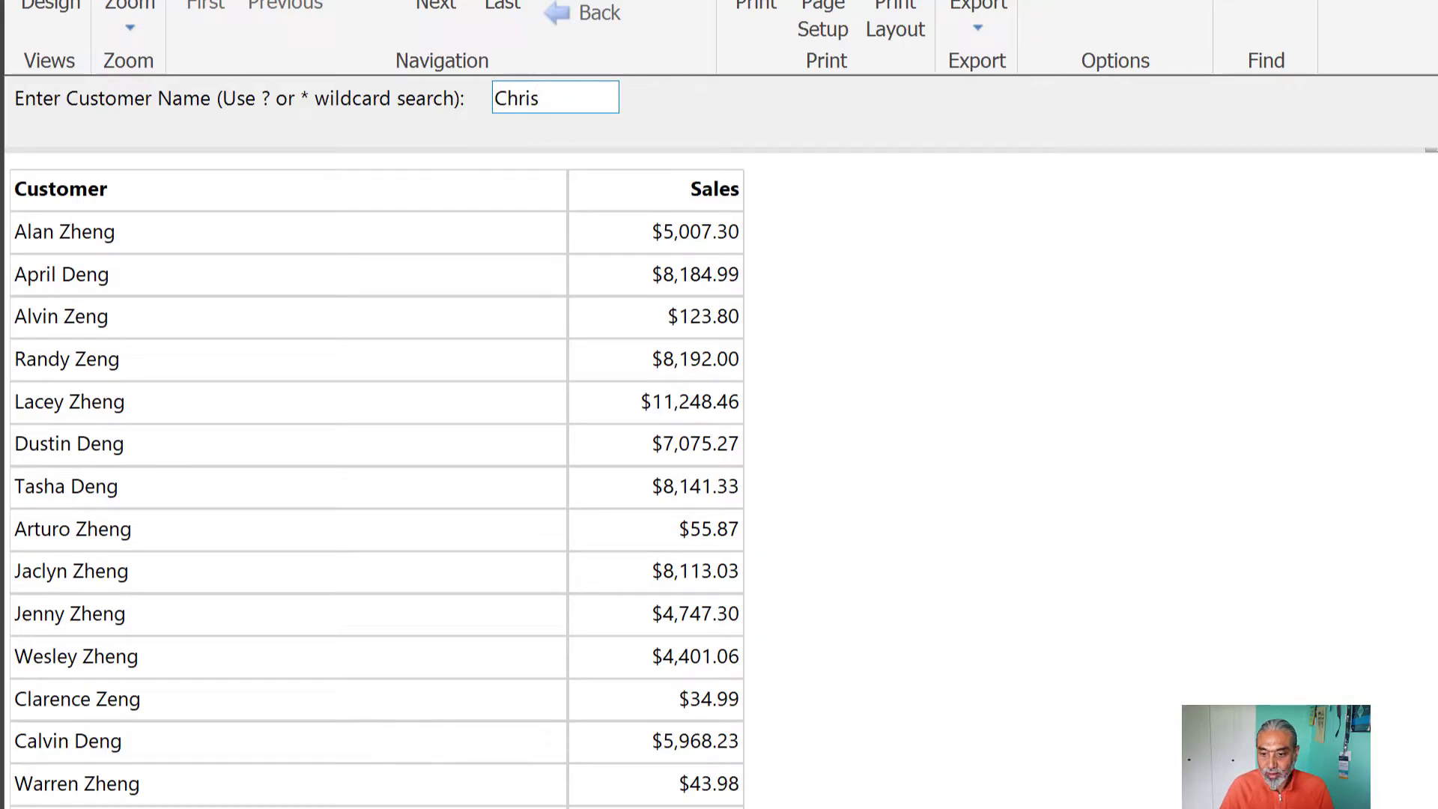
key("Return")
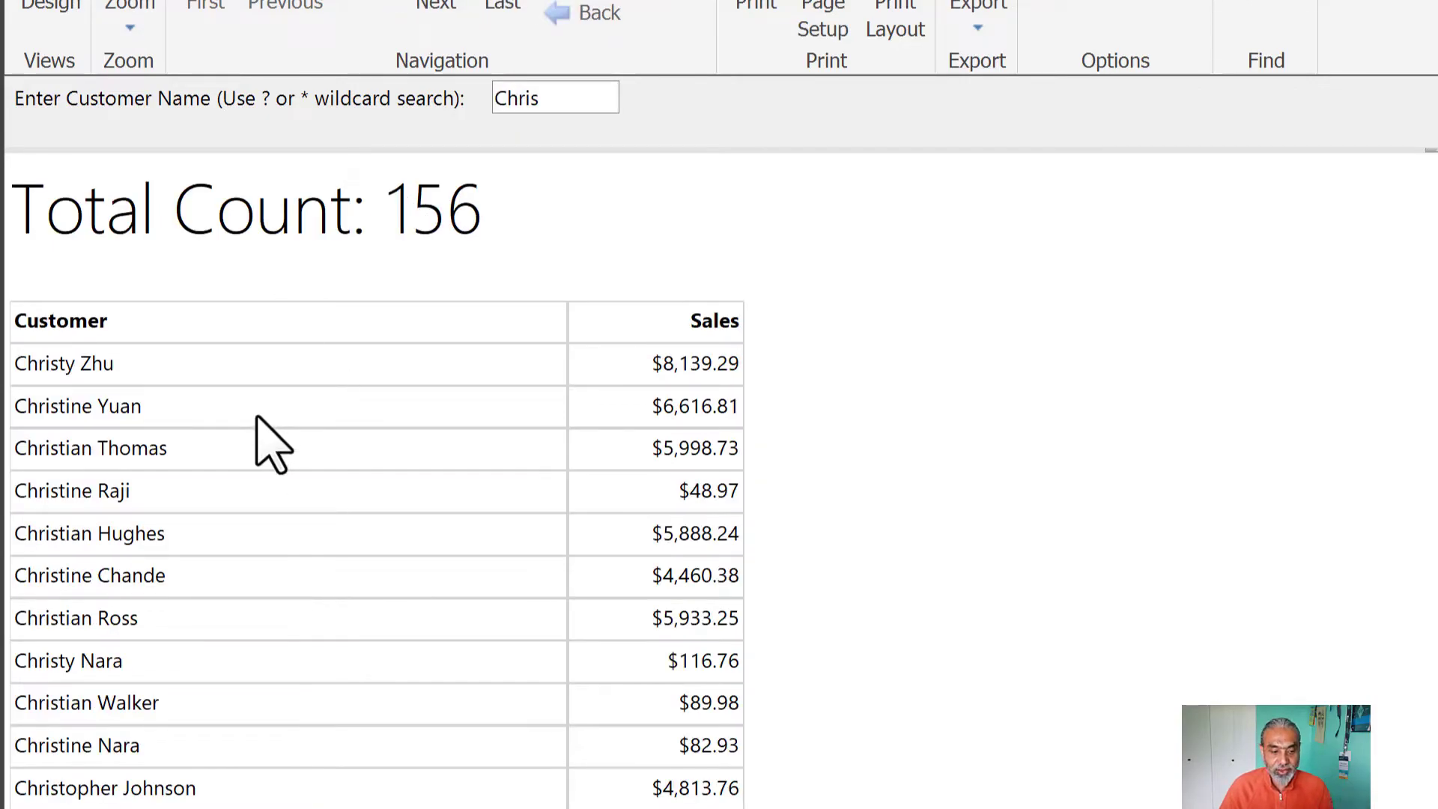
left_click(562, 98)
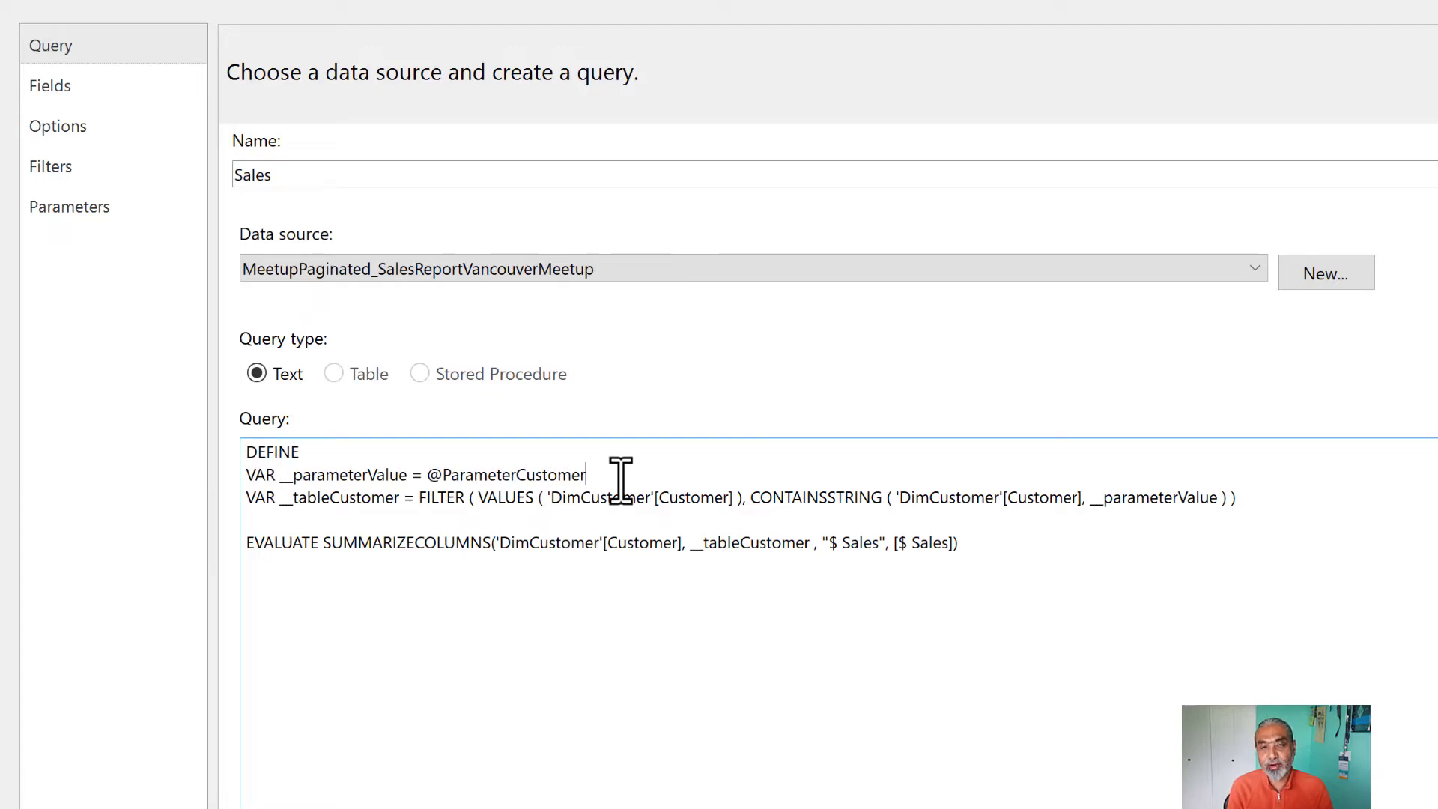
Begin a variable line VAR __isWildCardSymbolUsed = IF directly below the __parameterValue declaration in the Sales dataset query
key("Return")
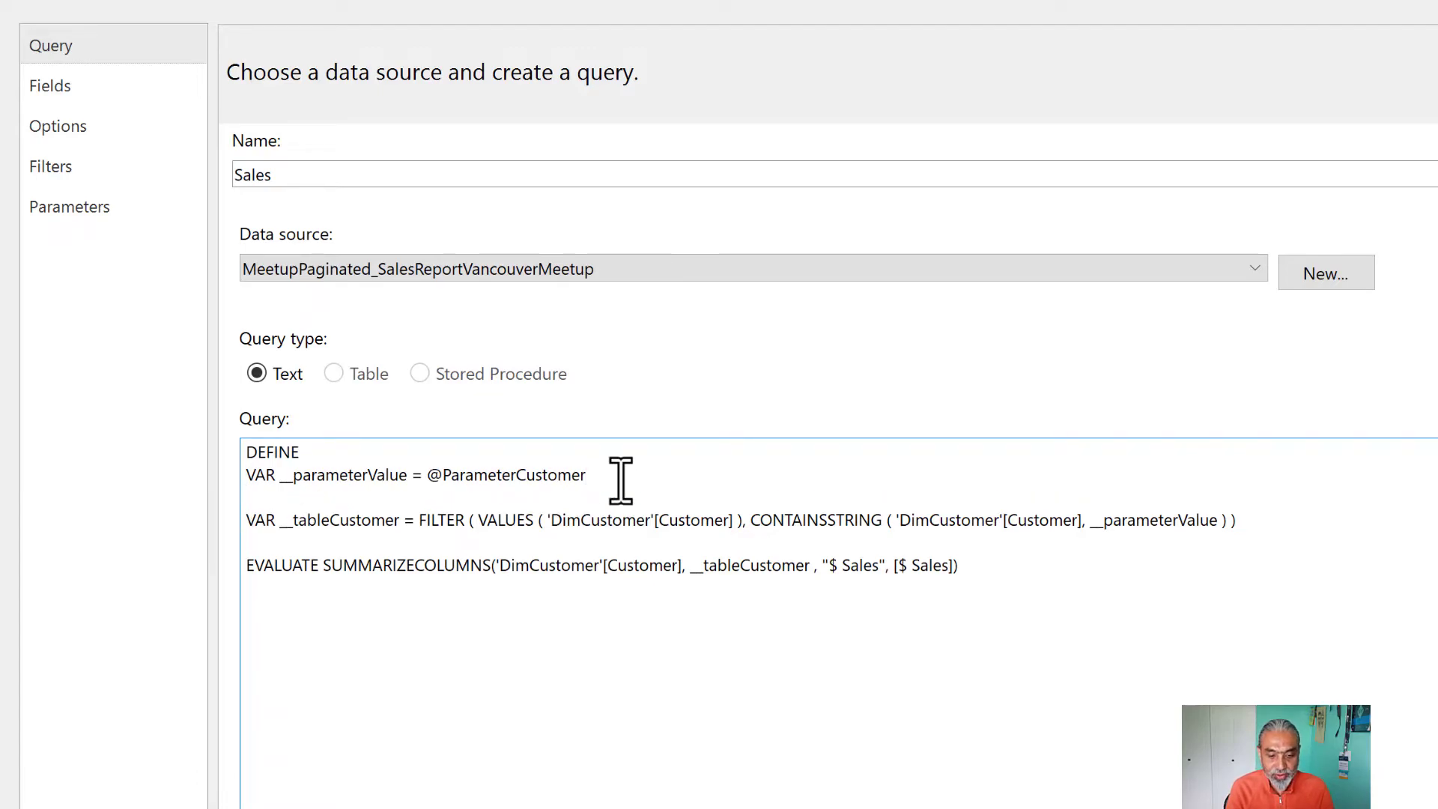
type("VAR _")
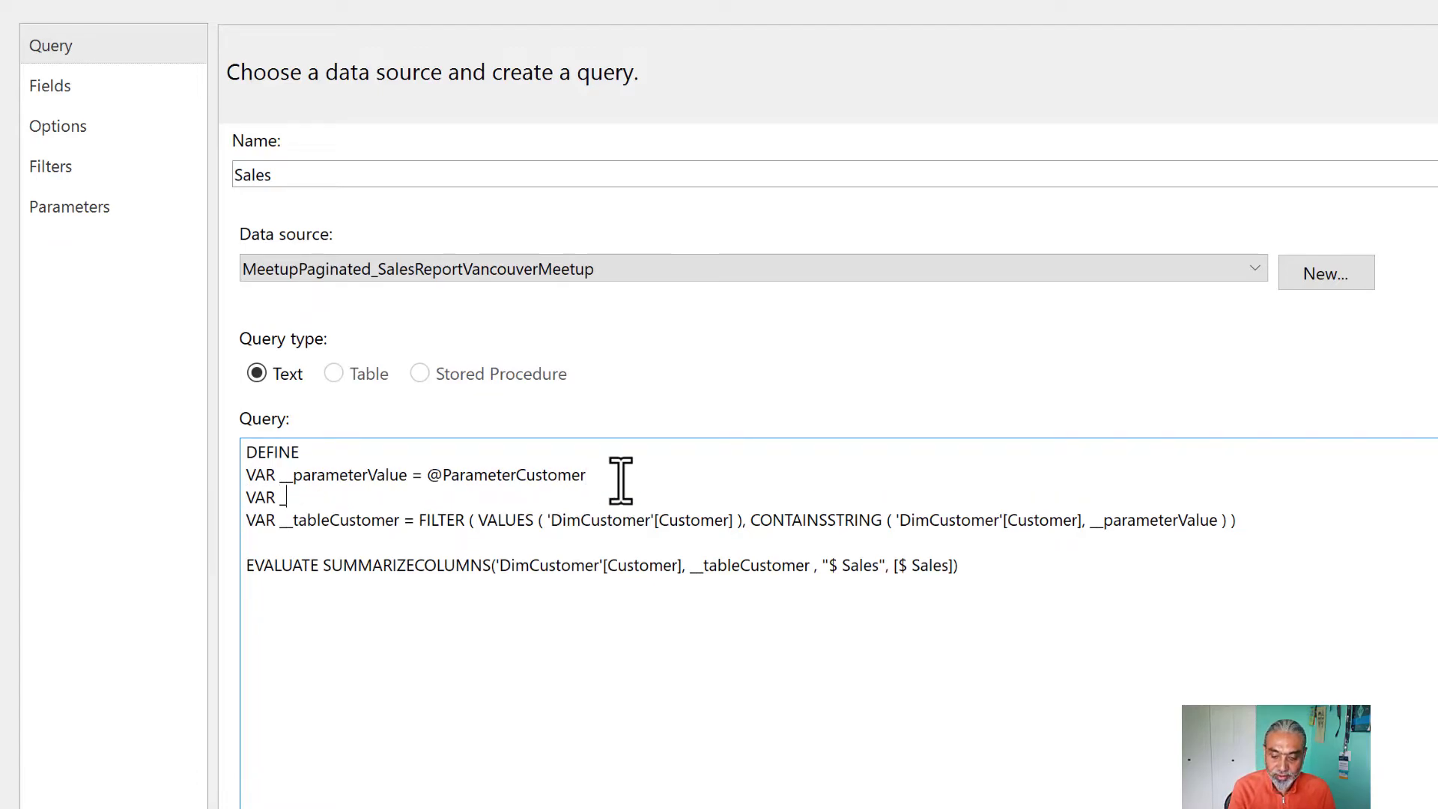
type("_isWildCar")
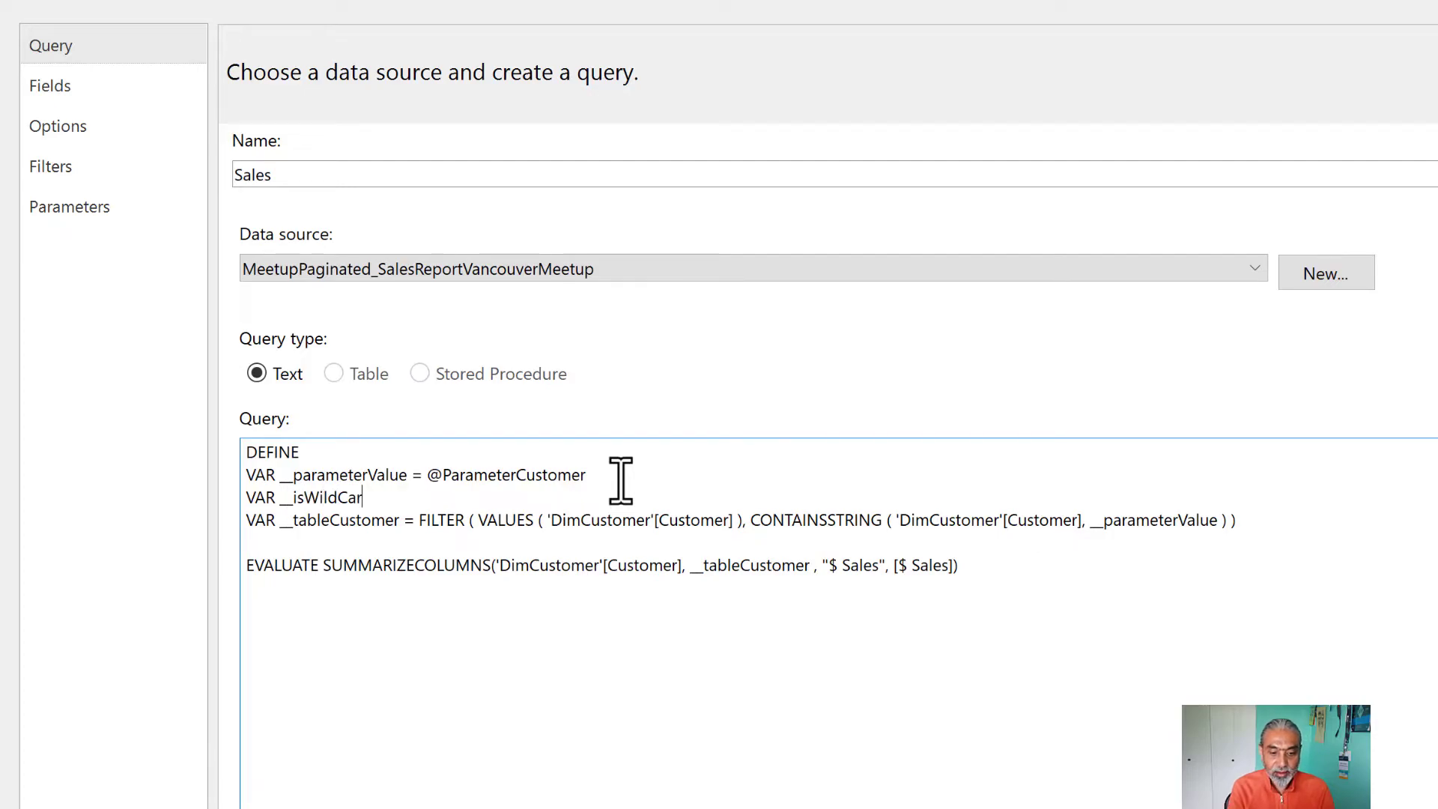
type("d")
type("Sym")
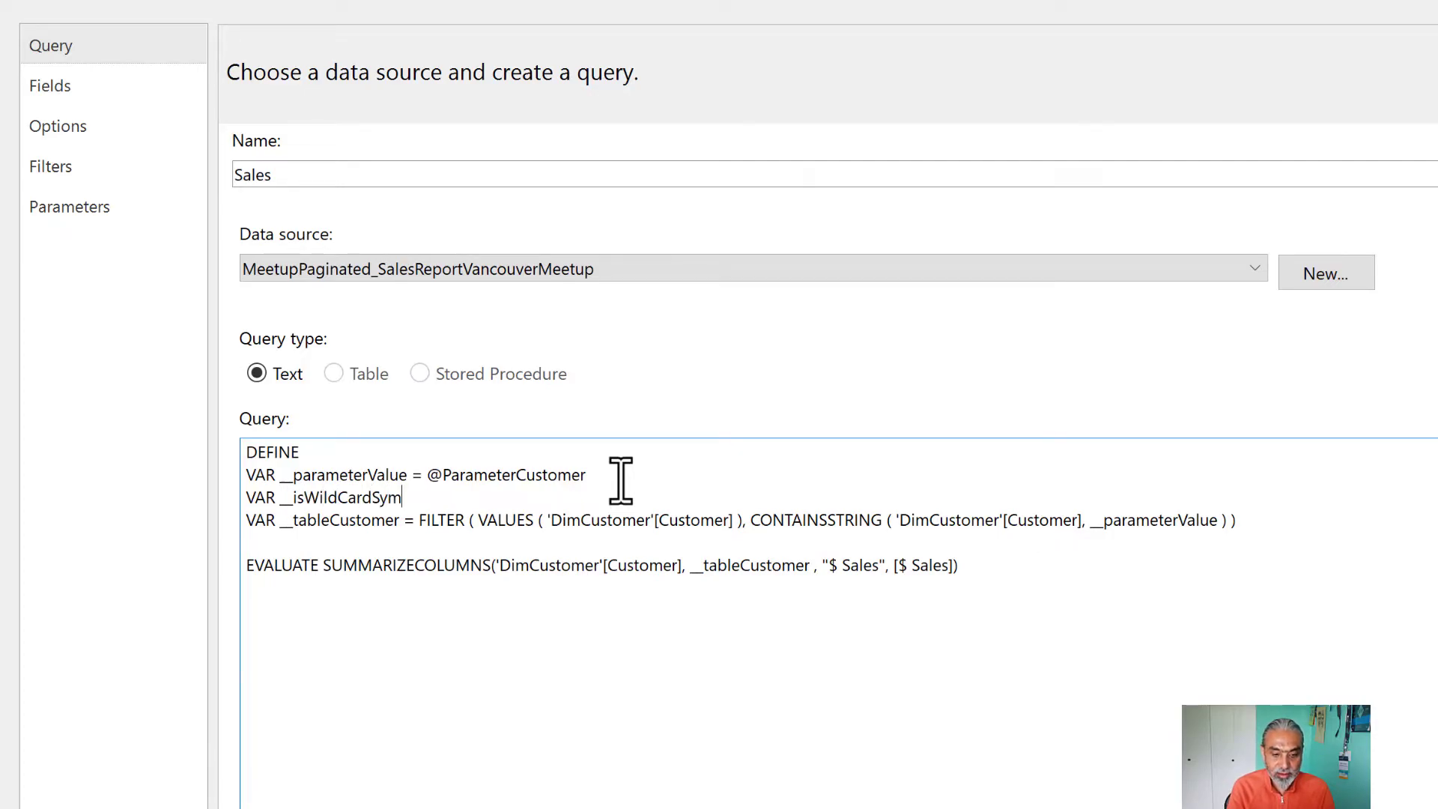
type("bolUsed = IF ")
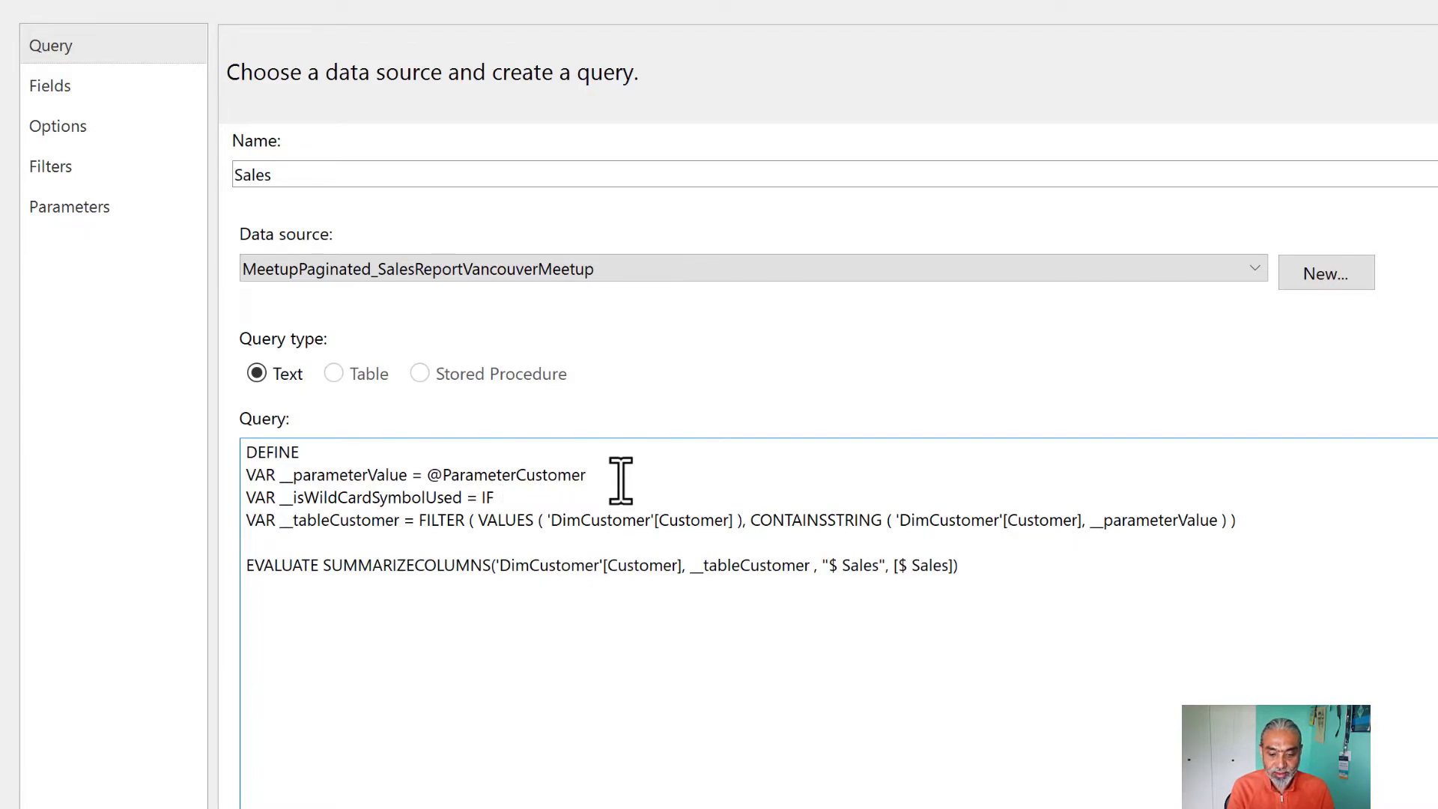
Add the first IF condition, ( CONTAINSSTRING ( __parameterValue, "?" ), followed by the OR operator ||
type(" ( CONTAINS")
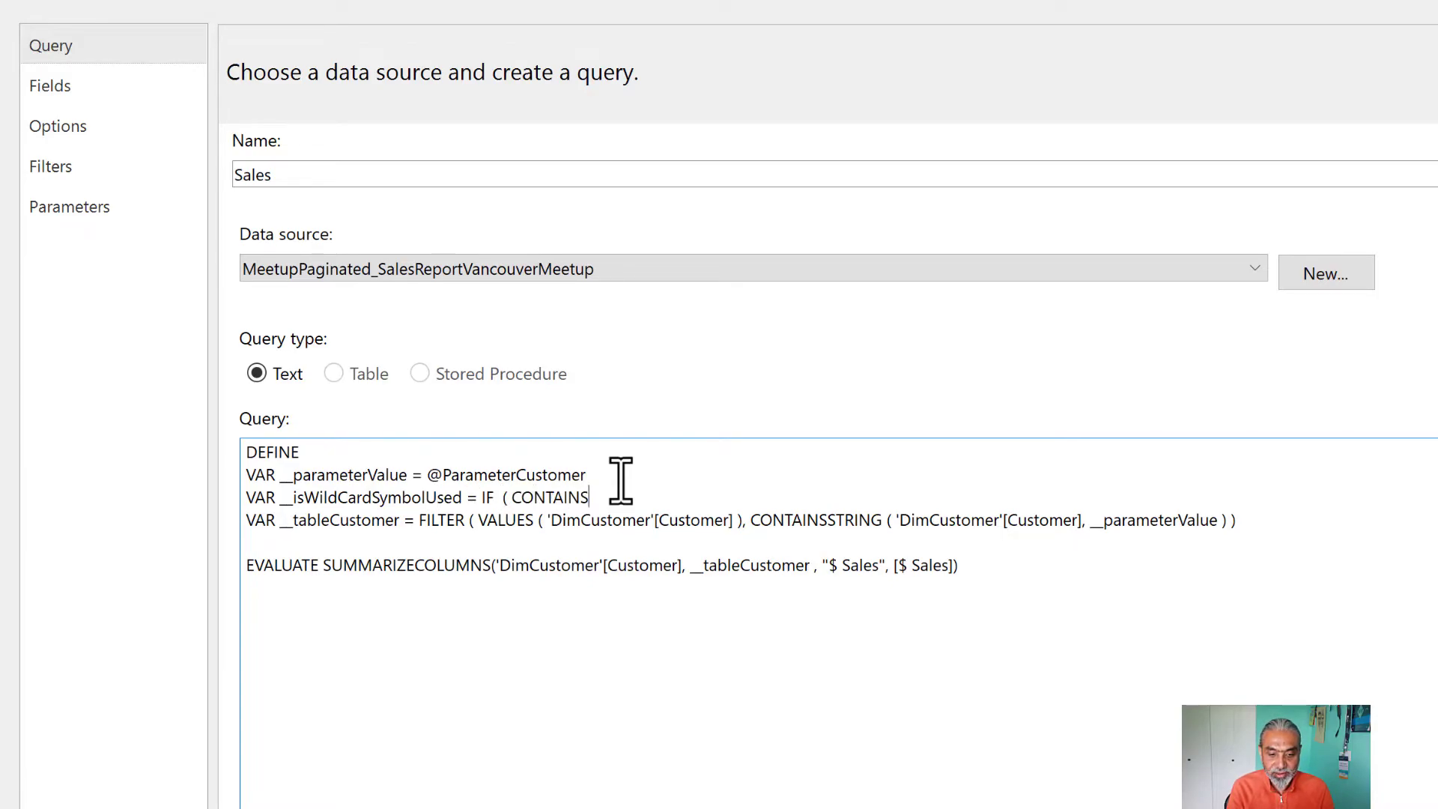
type("STRING ( _")
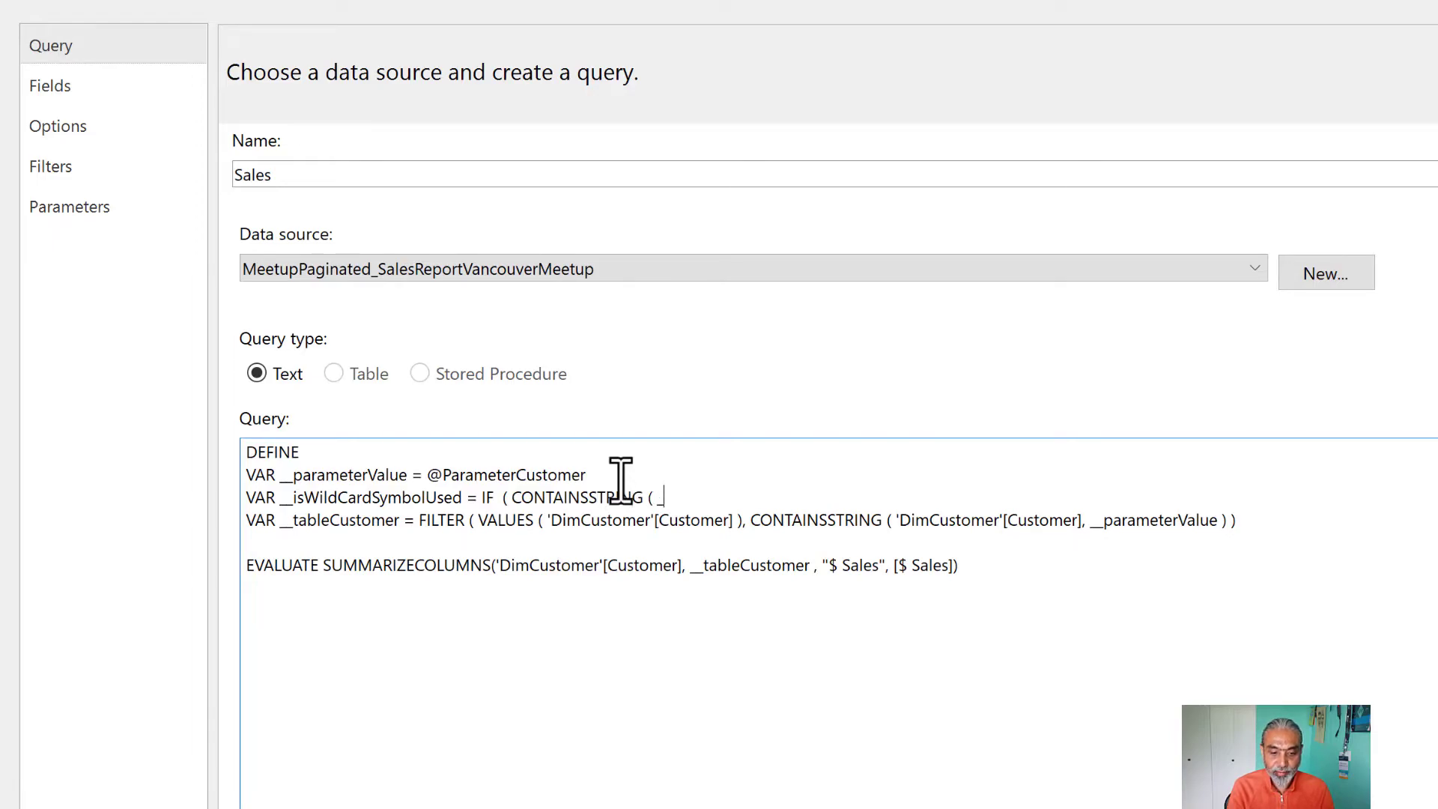
type("_parameter")
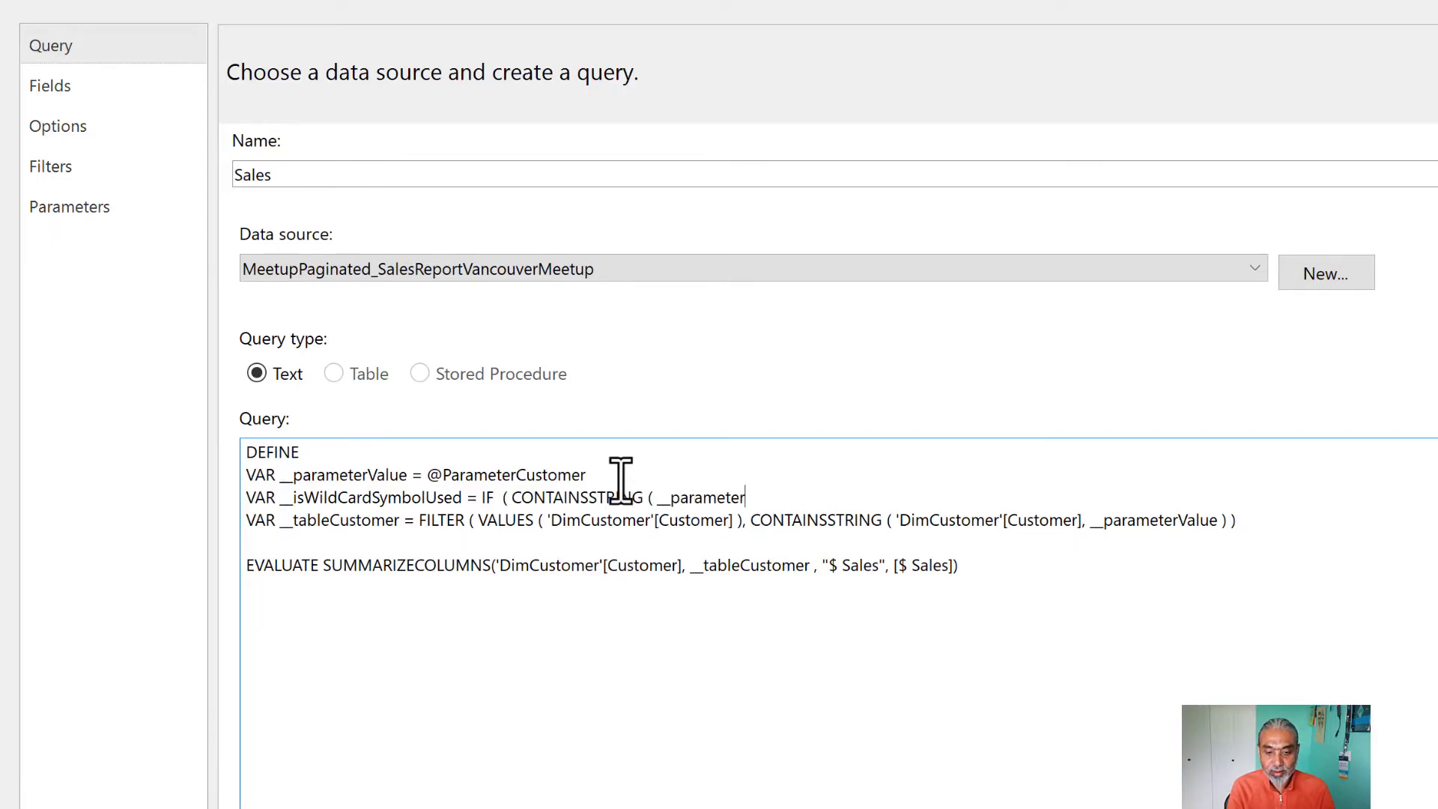
type("Value, \"?\"")
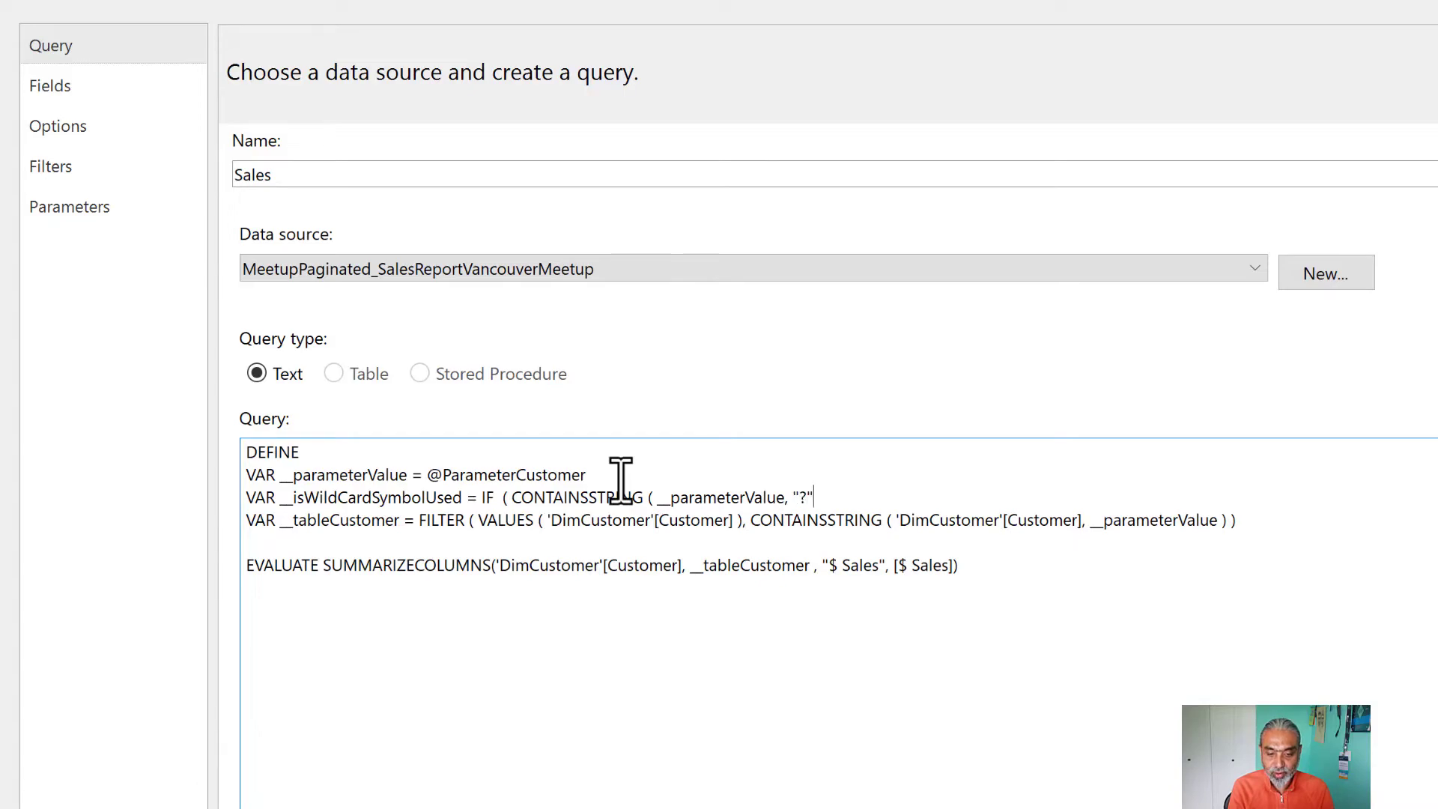
type(" ) ||")
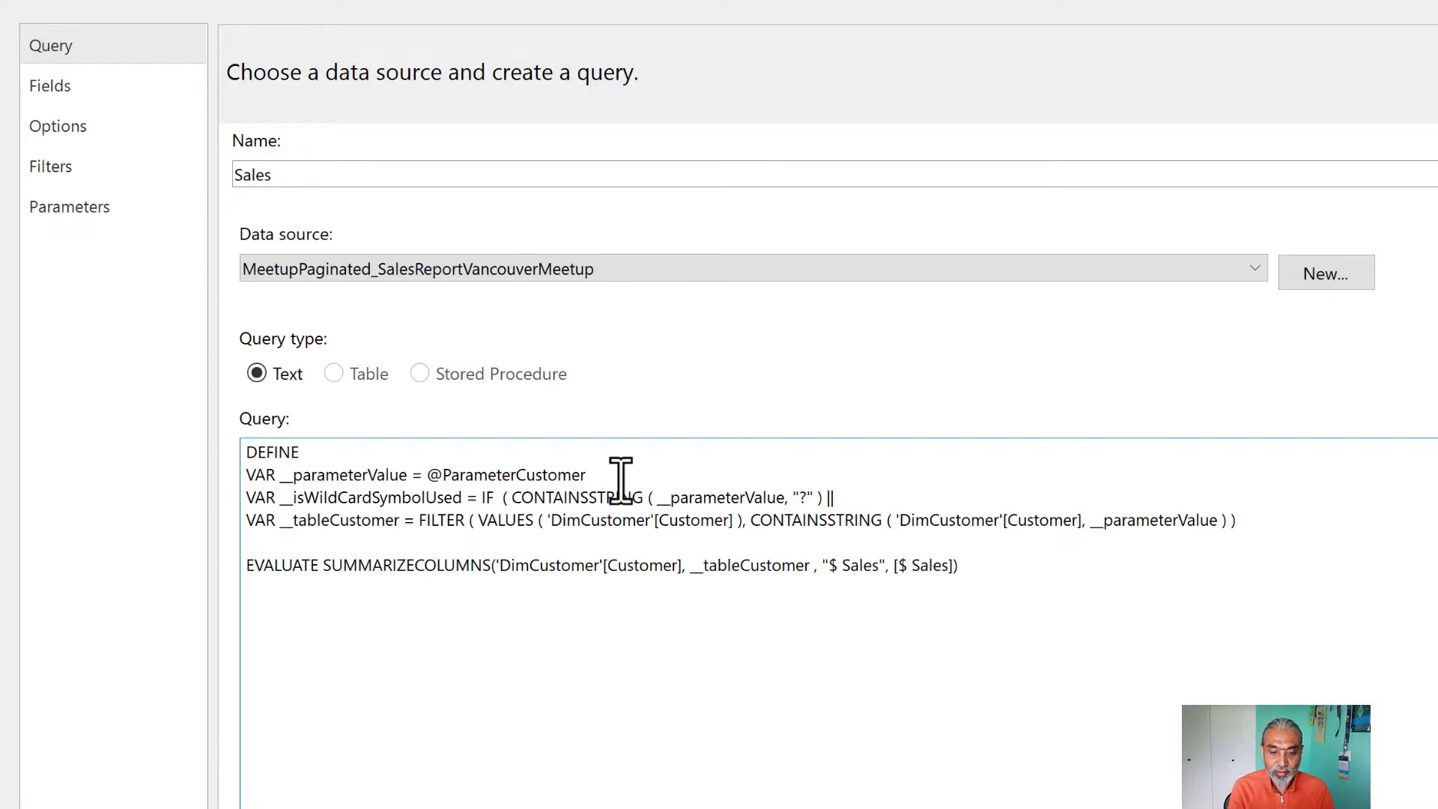
Duplicate the CONTAINSSTRING condition after the || operator and change its search text to "*"
left_click_drag(513, 497, 680, 499)
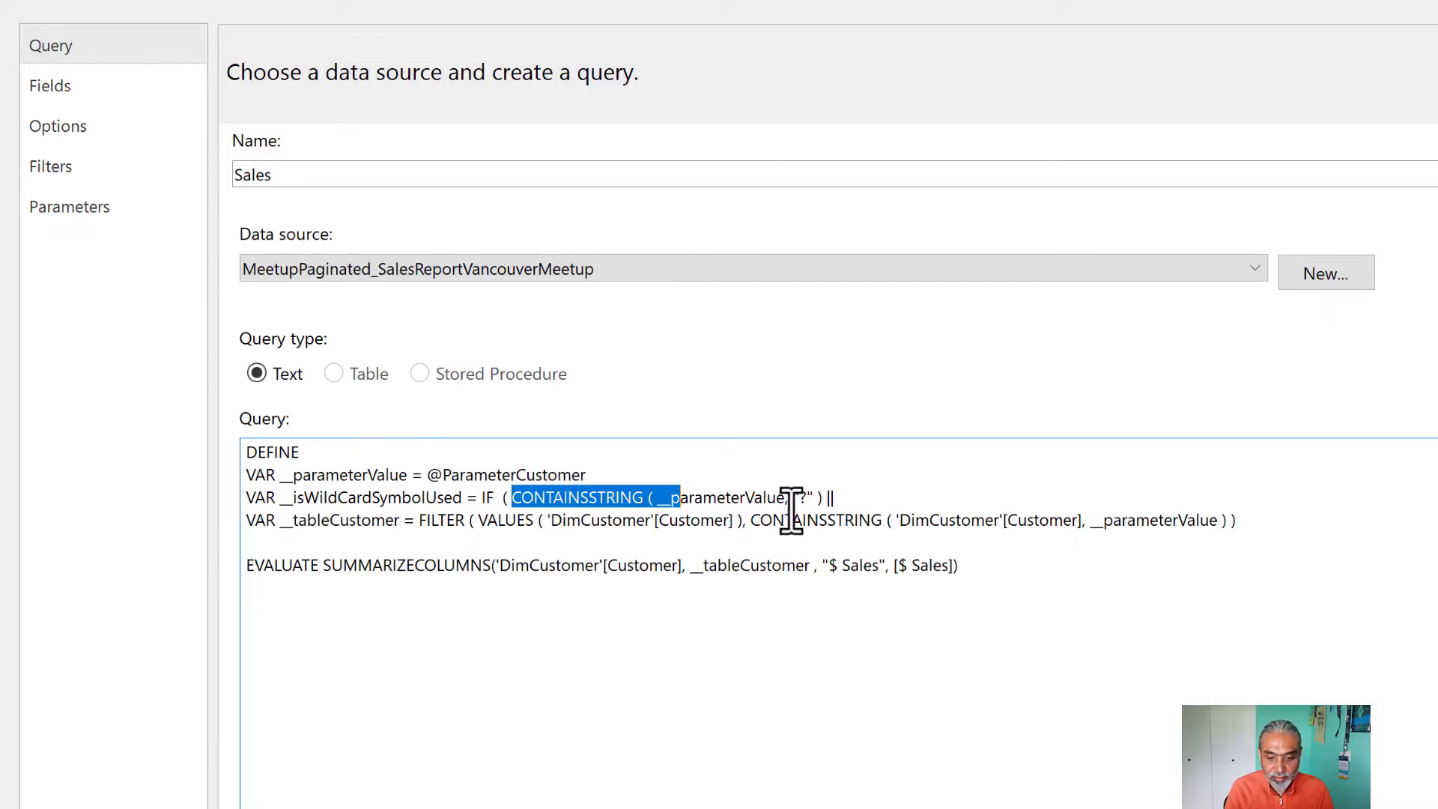
left_click_drag(792, 509, 830, 509)
key("ctrl+c")
key("End")
type("||")
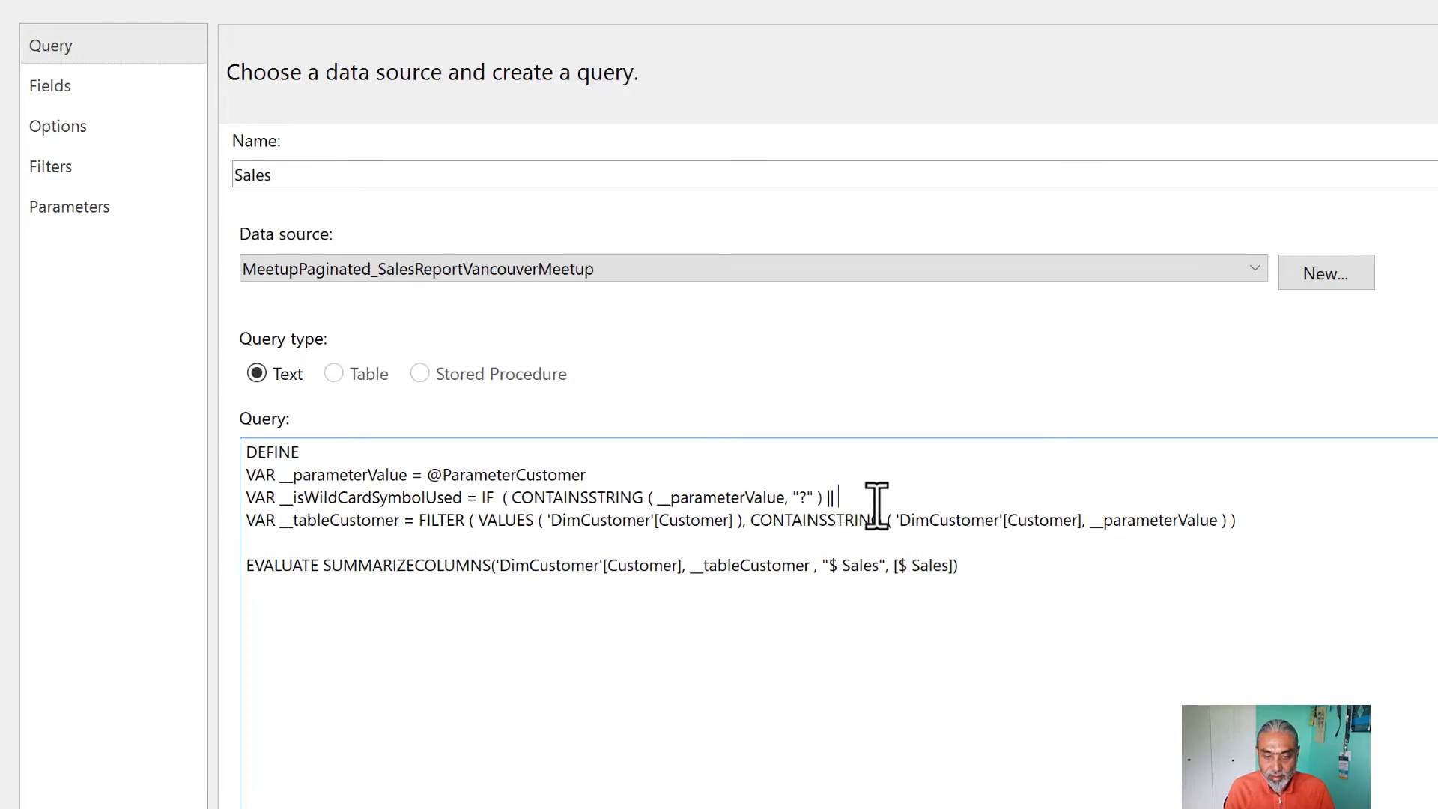
key("ctrl+v")
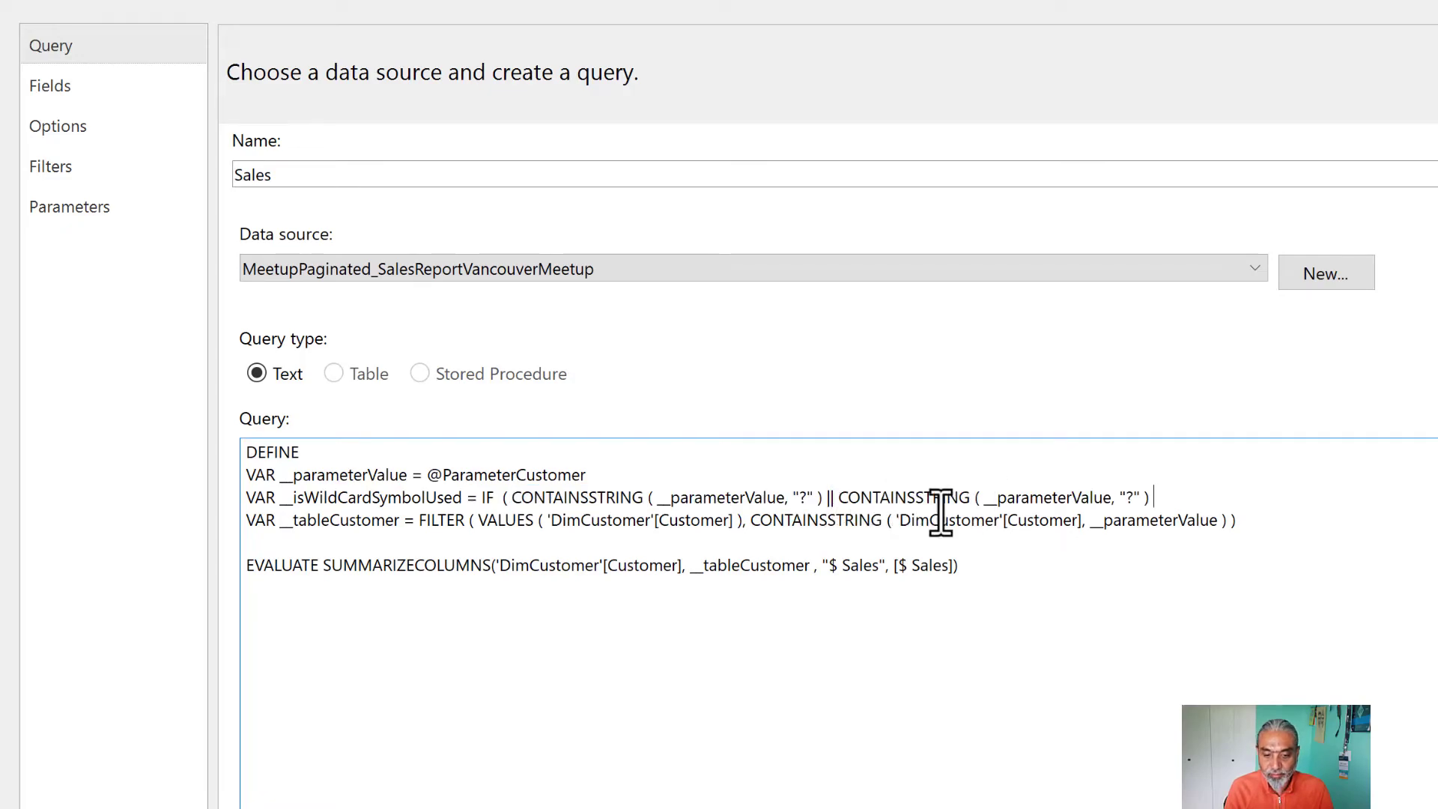
left_click(1133, 497)
key("BackSpace")
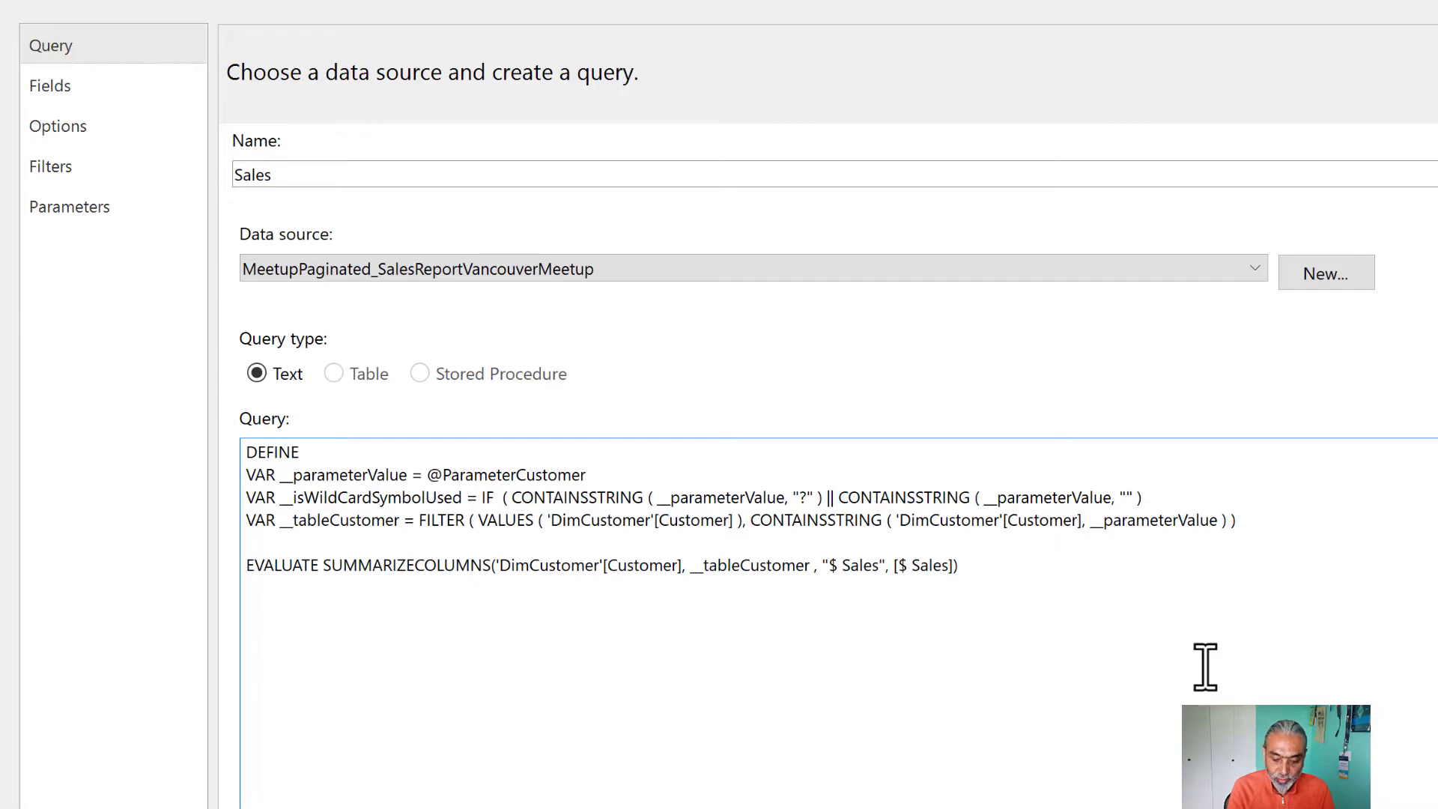
type("*")
key("Right")
key("Right")
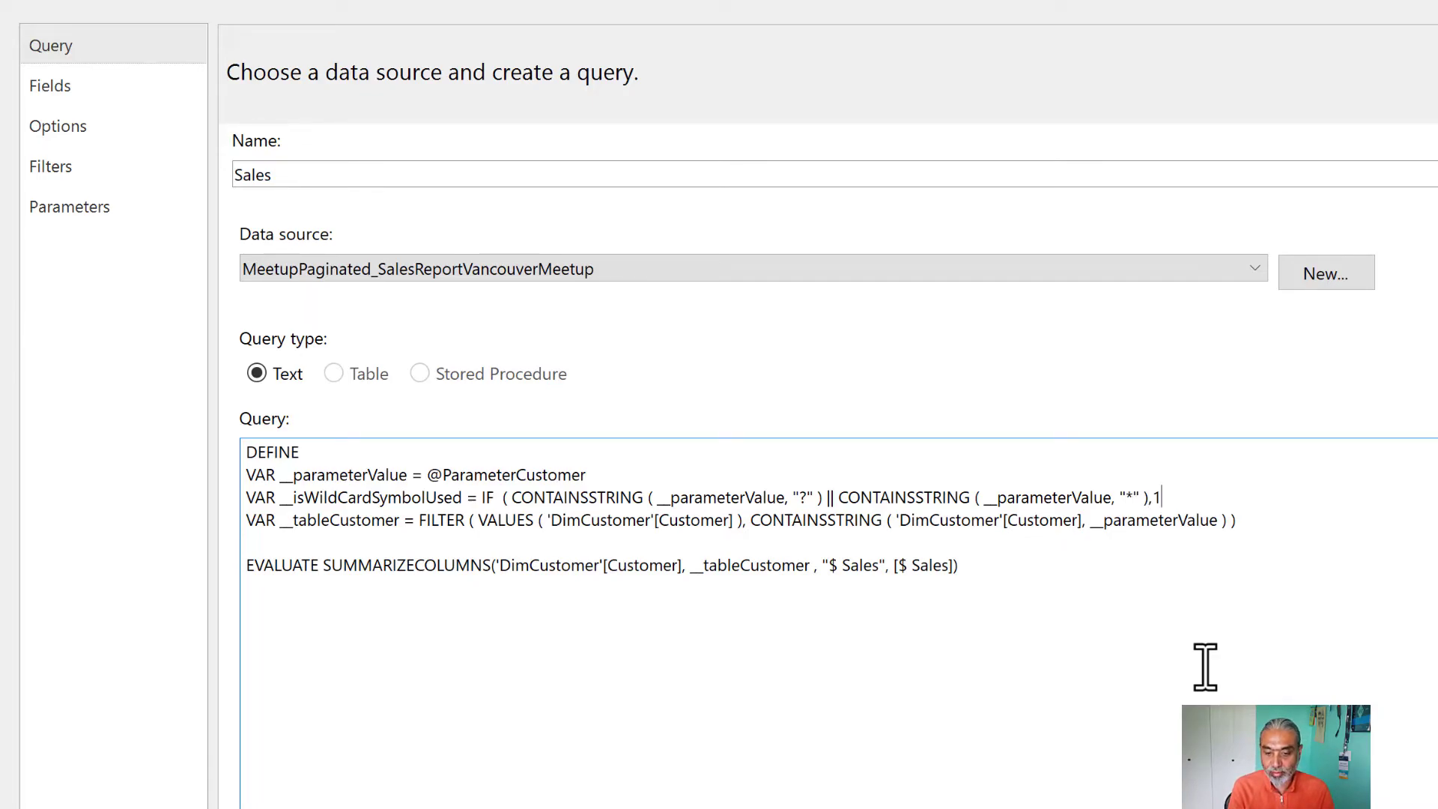
Finish the __isWildCardSymbolUsed IF with results 1 and 0, and escape its two search symbols as "~?" and "~*"
type("1, 0 )")
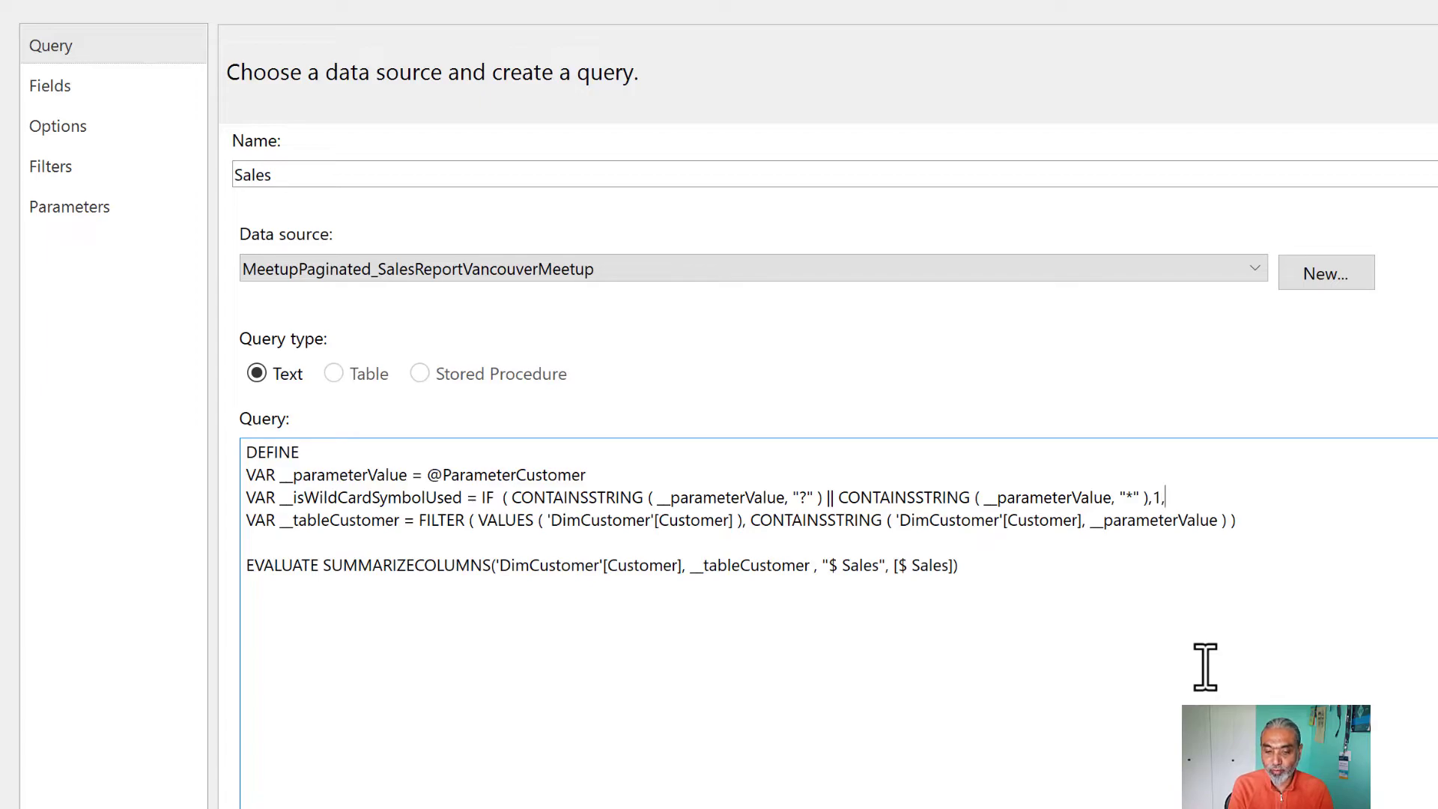
left_click(799, 497)
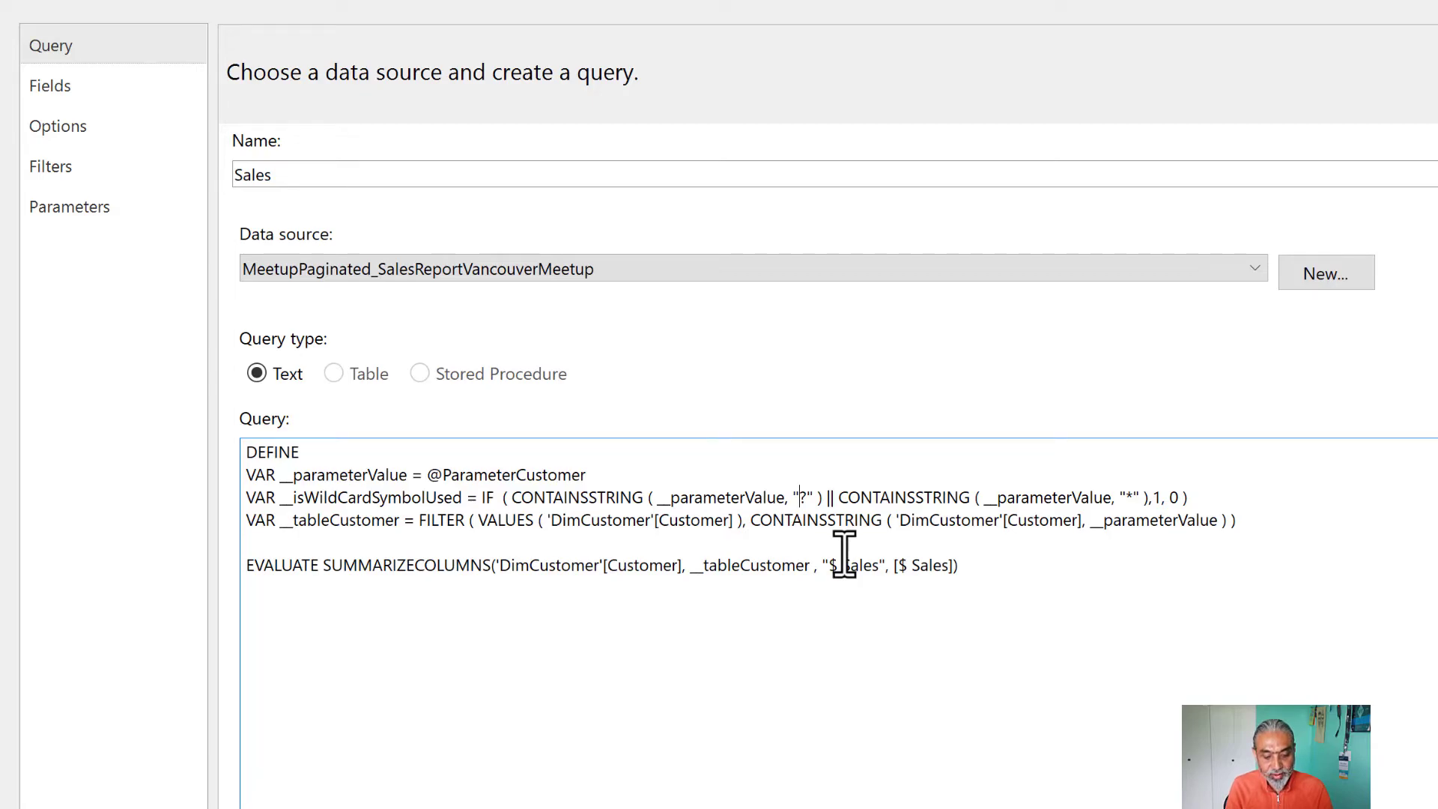
type("~")
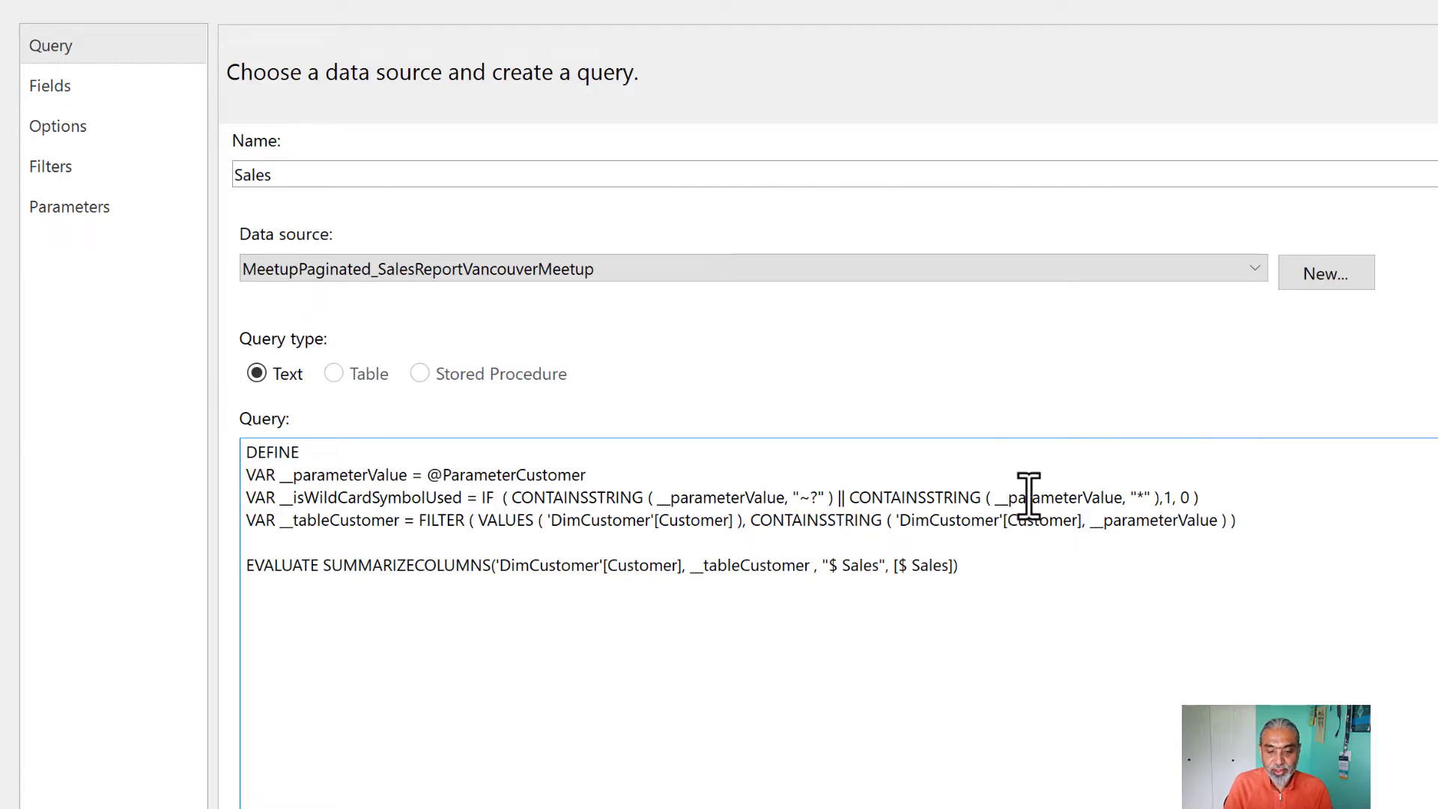
left_click(1137, 497)
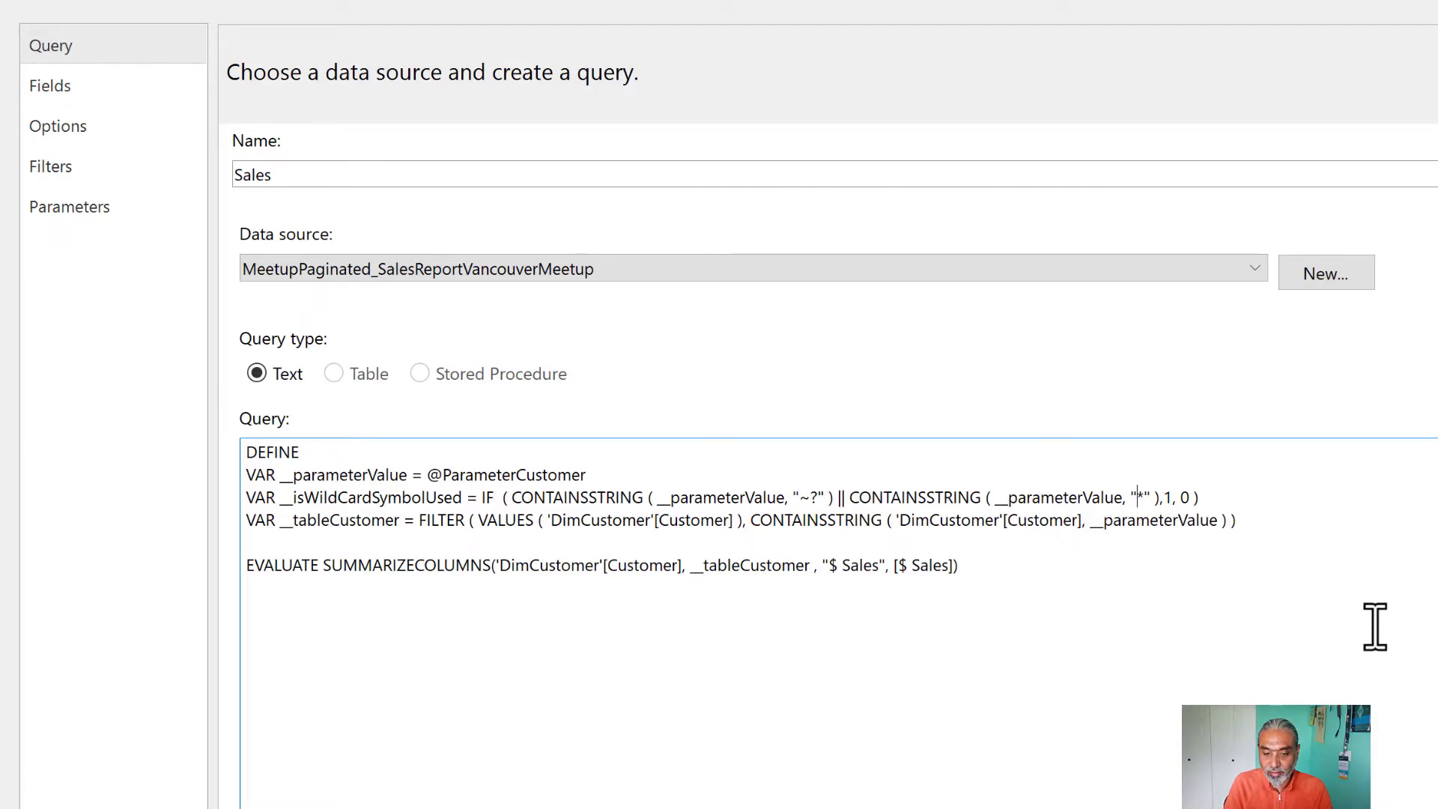
type("~")
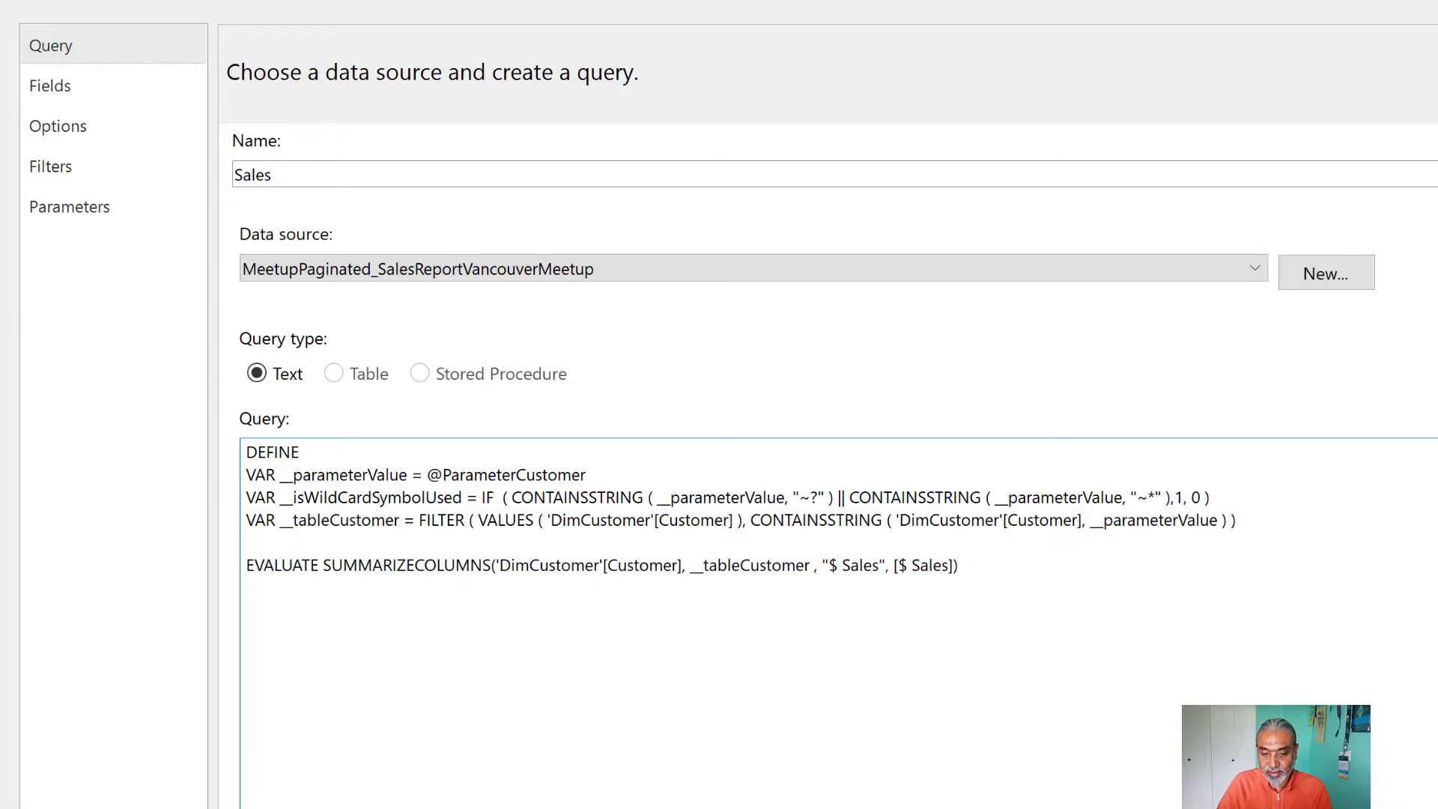
left_click_drag(811, 497, 818, 520)
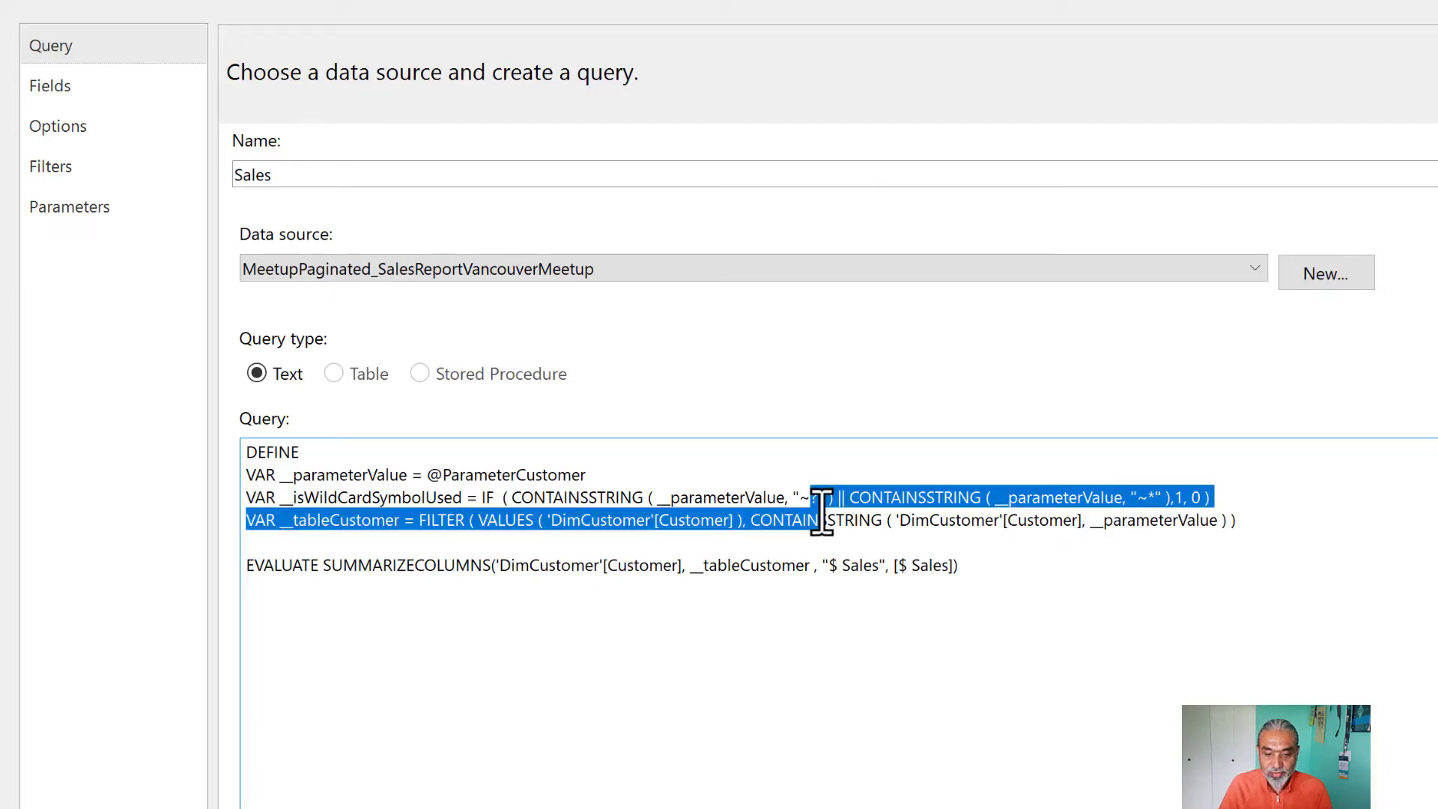
In the __tableCustomer filter, insert IF ( __isWildCardSymbolUsed = 1, directly before the CONTAINSSTRING condition
left_click(1174, 514)
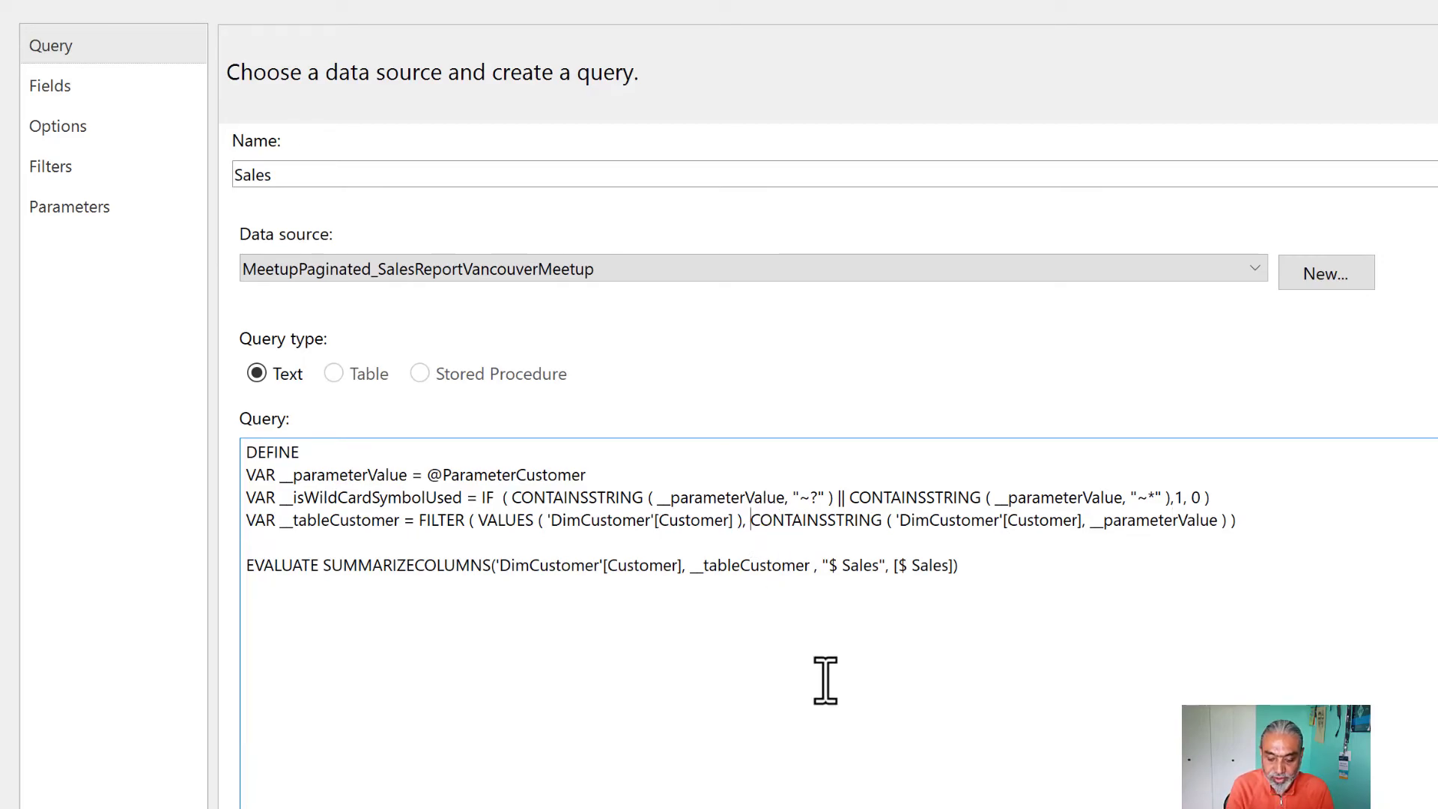
type("IF ( ")
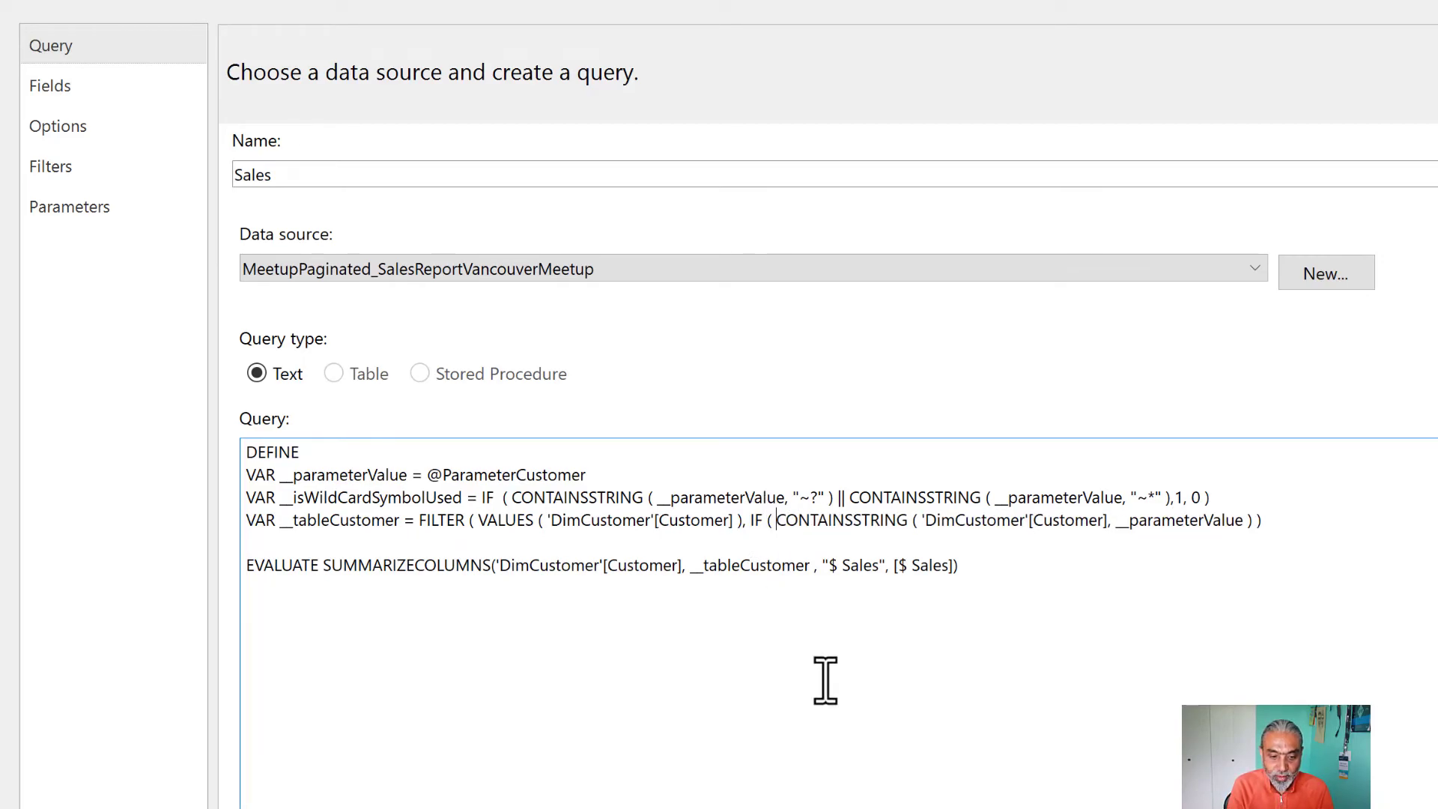
type("__is")
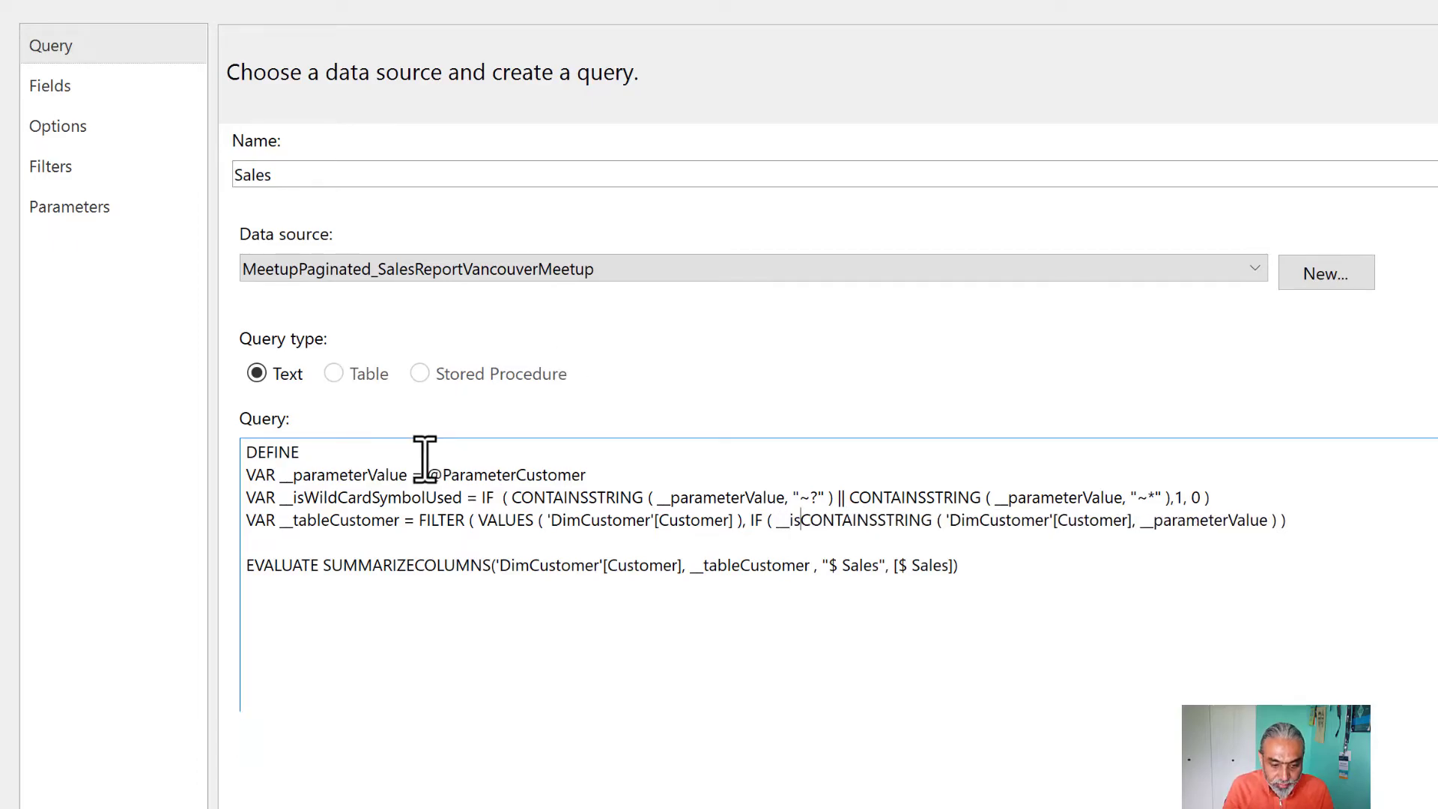
double_click(385, 497)
key("ctrl+c")
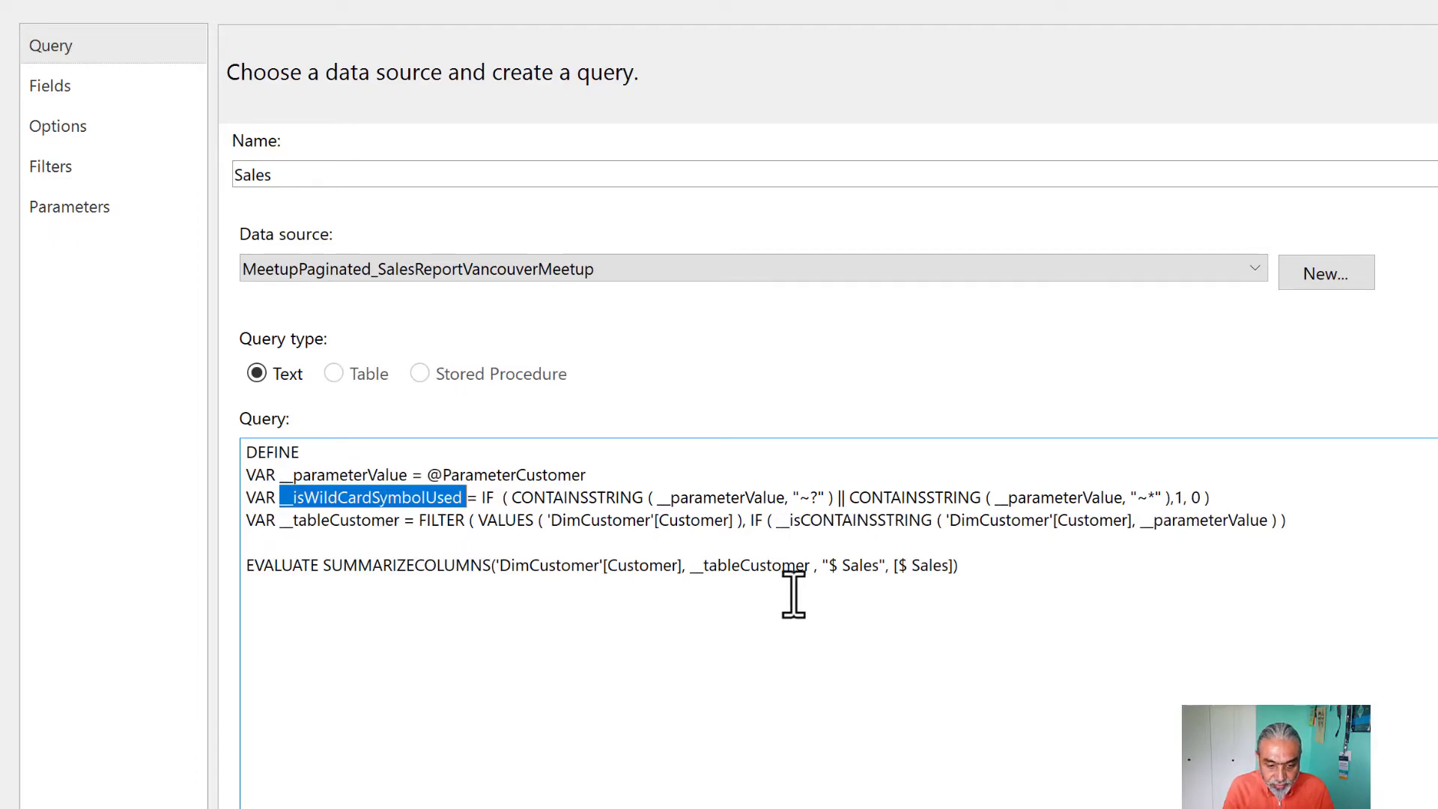
left_click(801, 528)
key("BackSpace")
key("BackSpace")
key("BackSpace")
key("BackSpace")
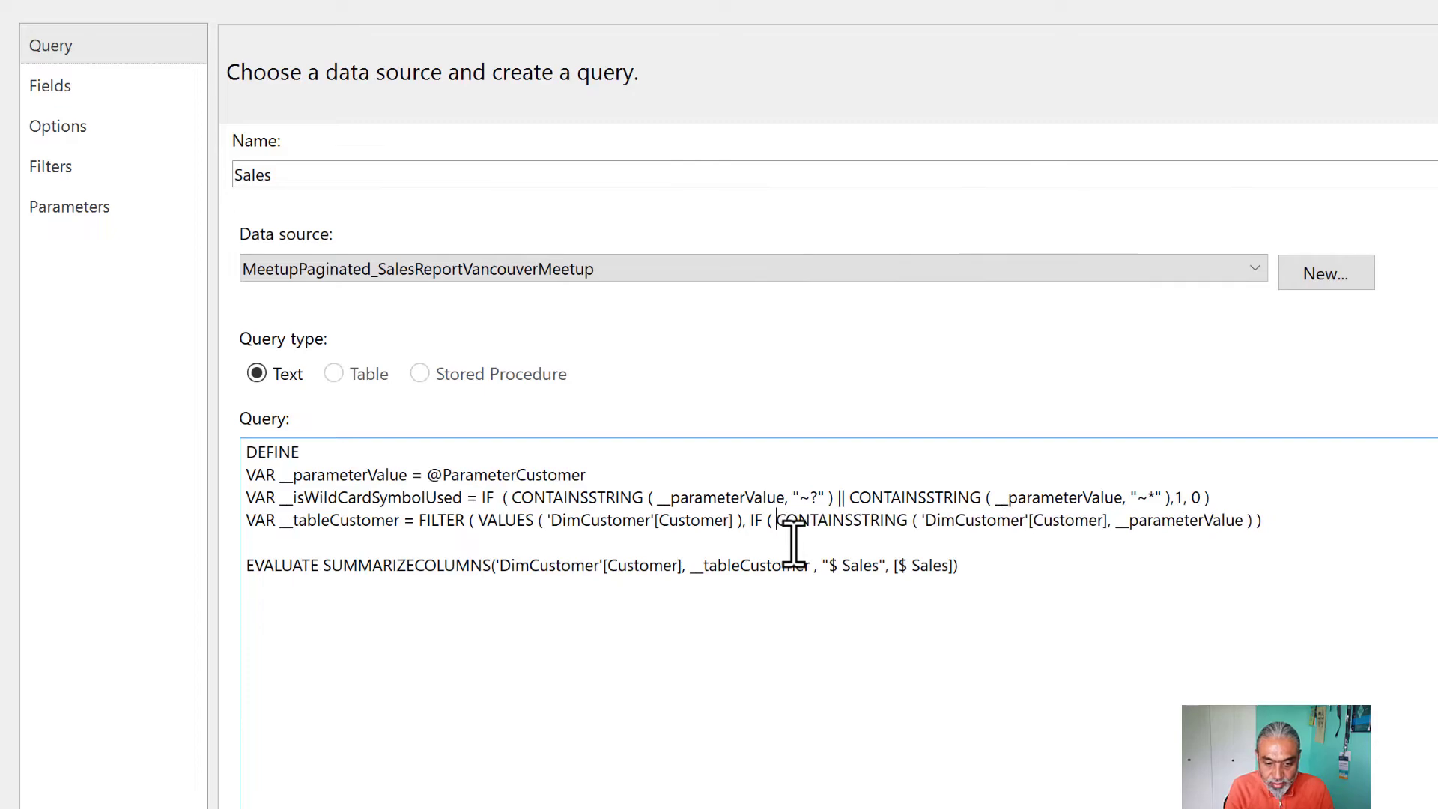
key("ctrl+v")
type("= 1,")
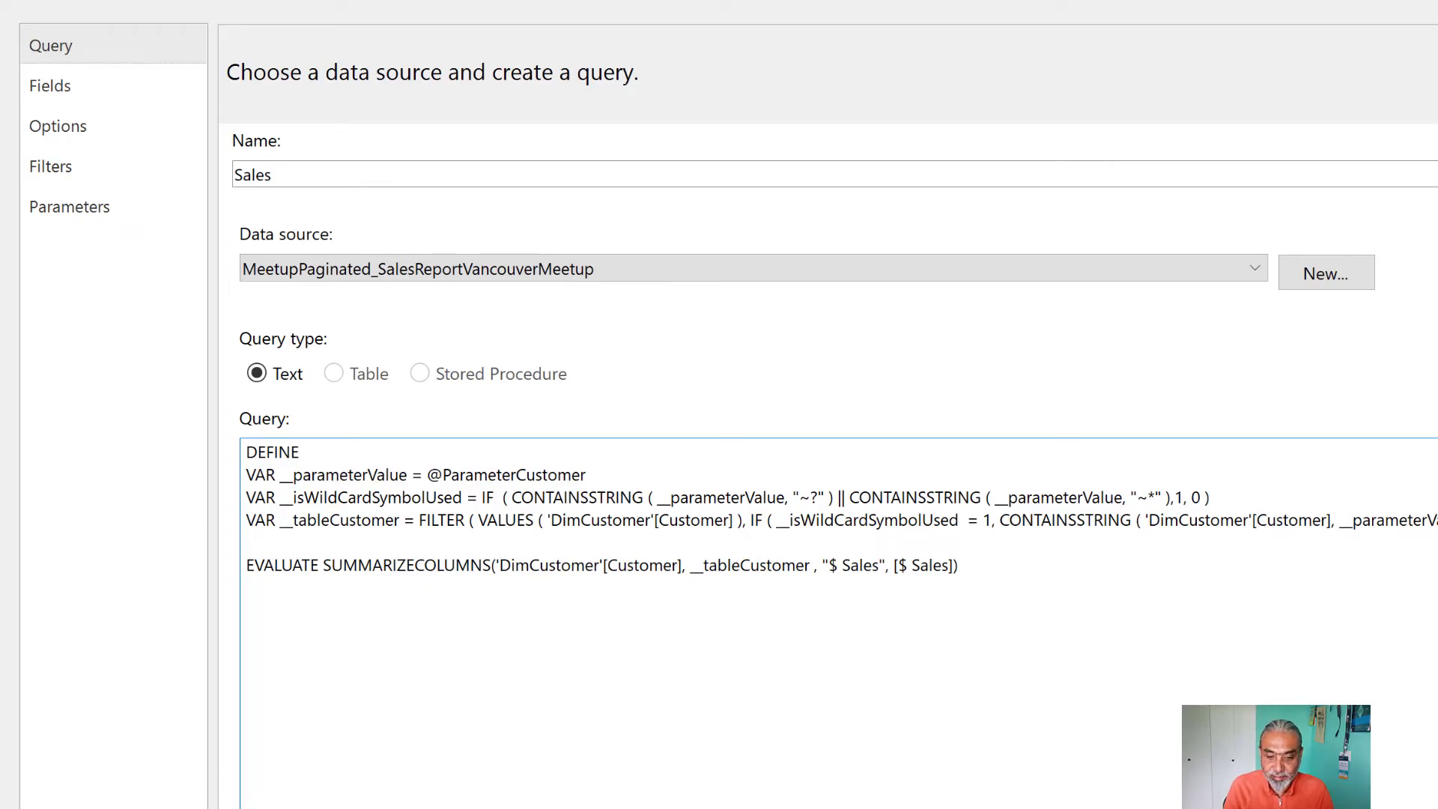
Complete the __tableCustomer filter's IF with __parameterValue on a new line as the non-wildcard comparison value, closing both brackets
left_click_drag(1143, 520, 1337, 522)
left_click(1338, 522)
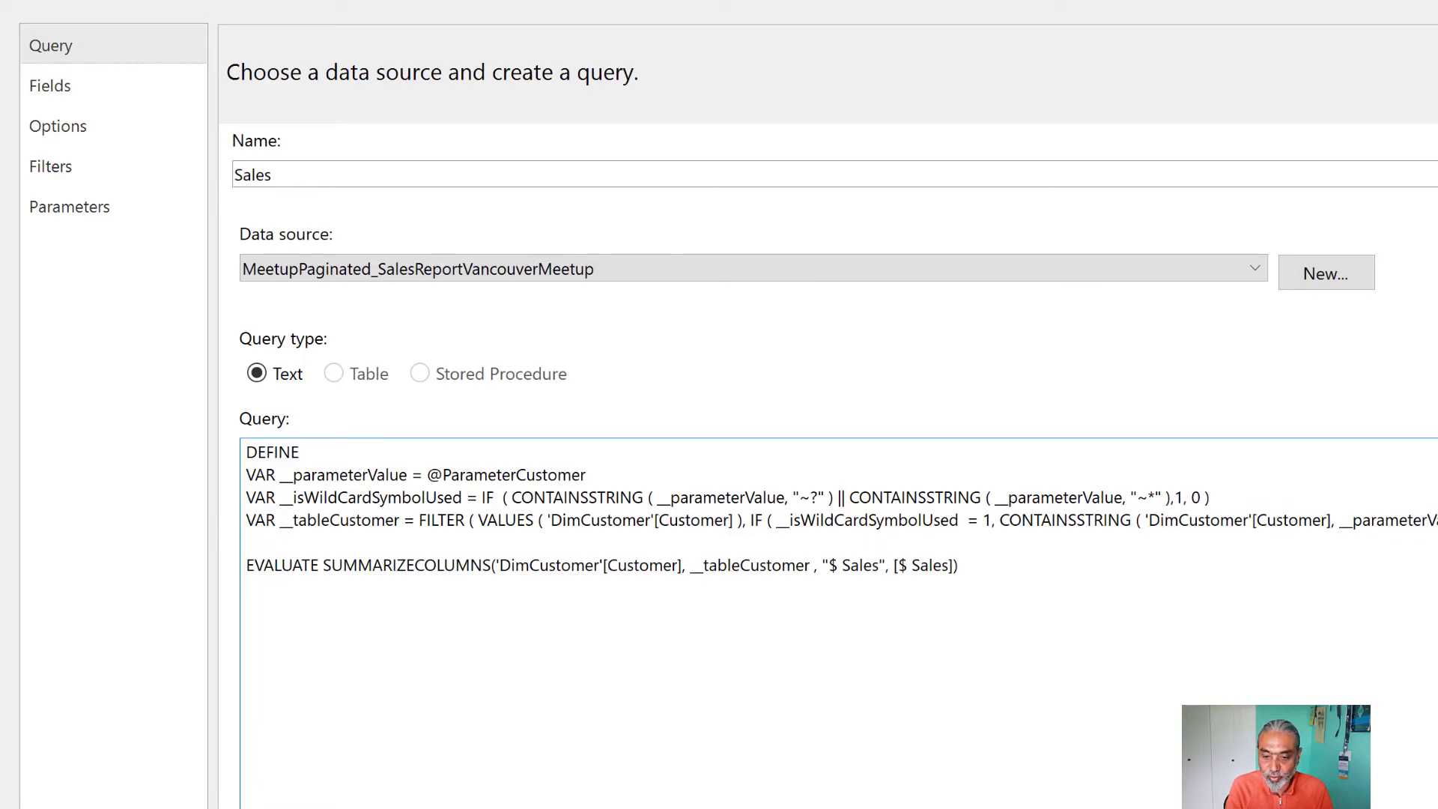
key("Return")
type("@Paramet")
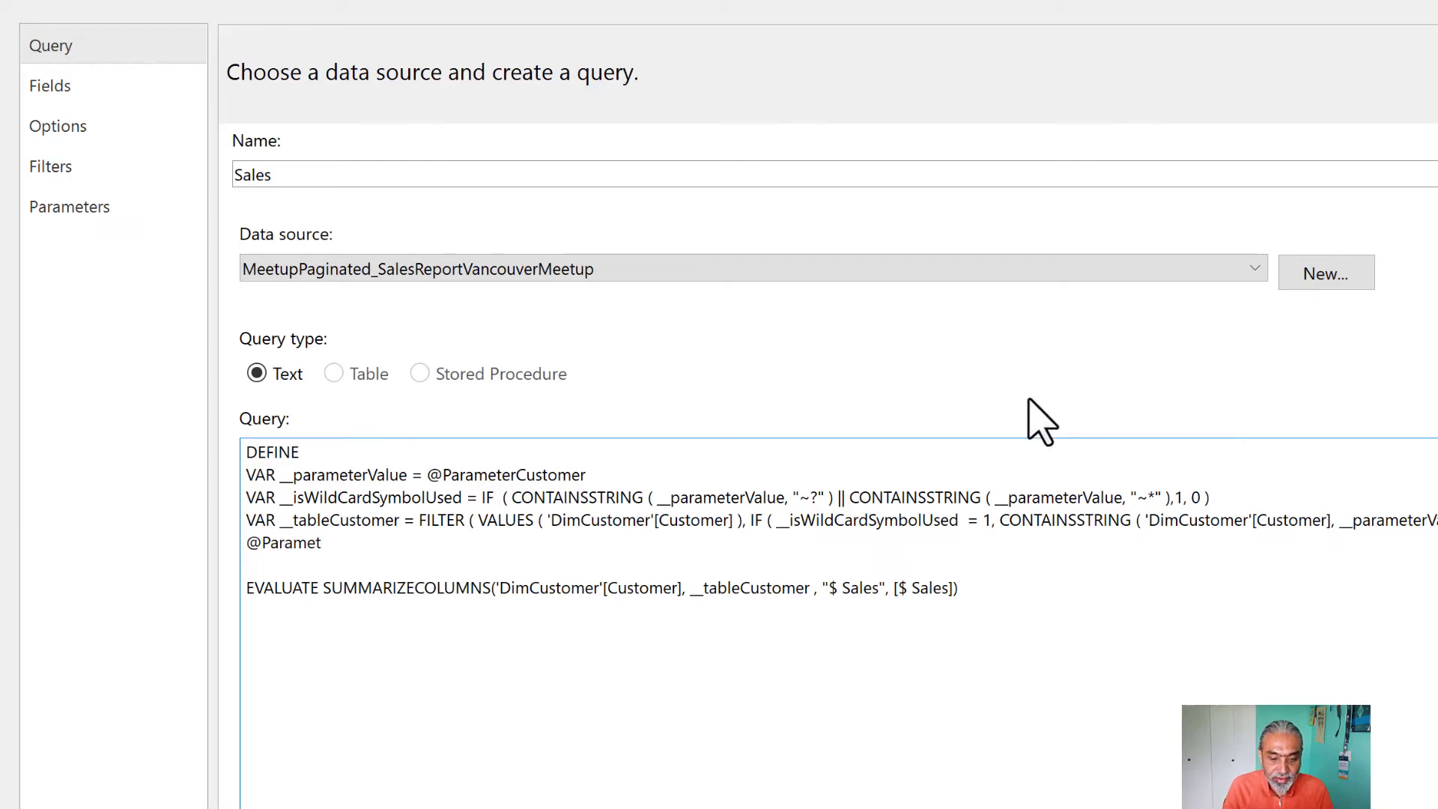
double_click(387, 478)
key("ctrl+c")
double_click(296, 545)
key("ctrl+v")
type("_")
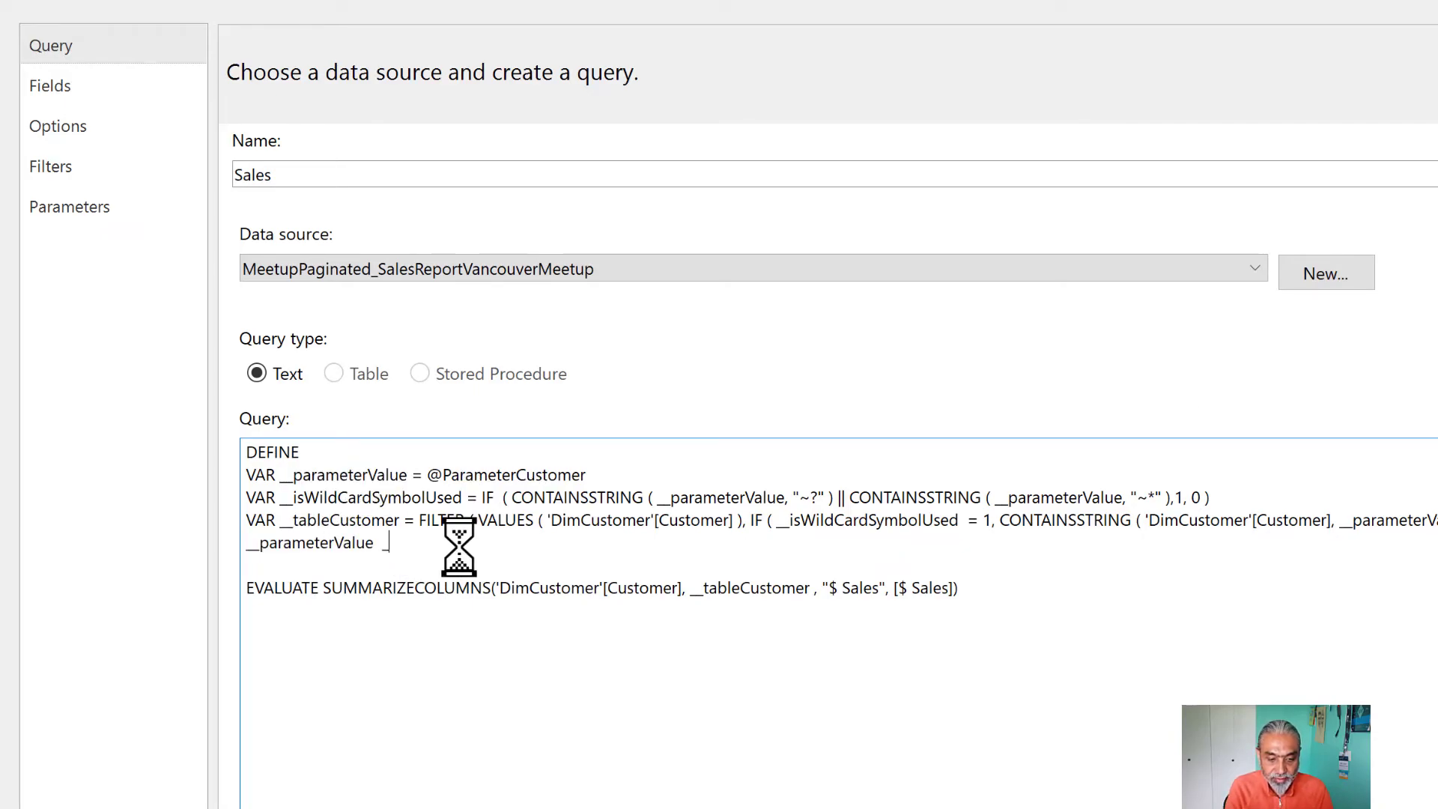
key("BackSpace")
type(") )")
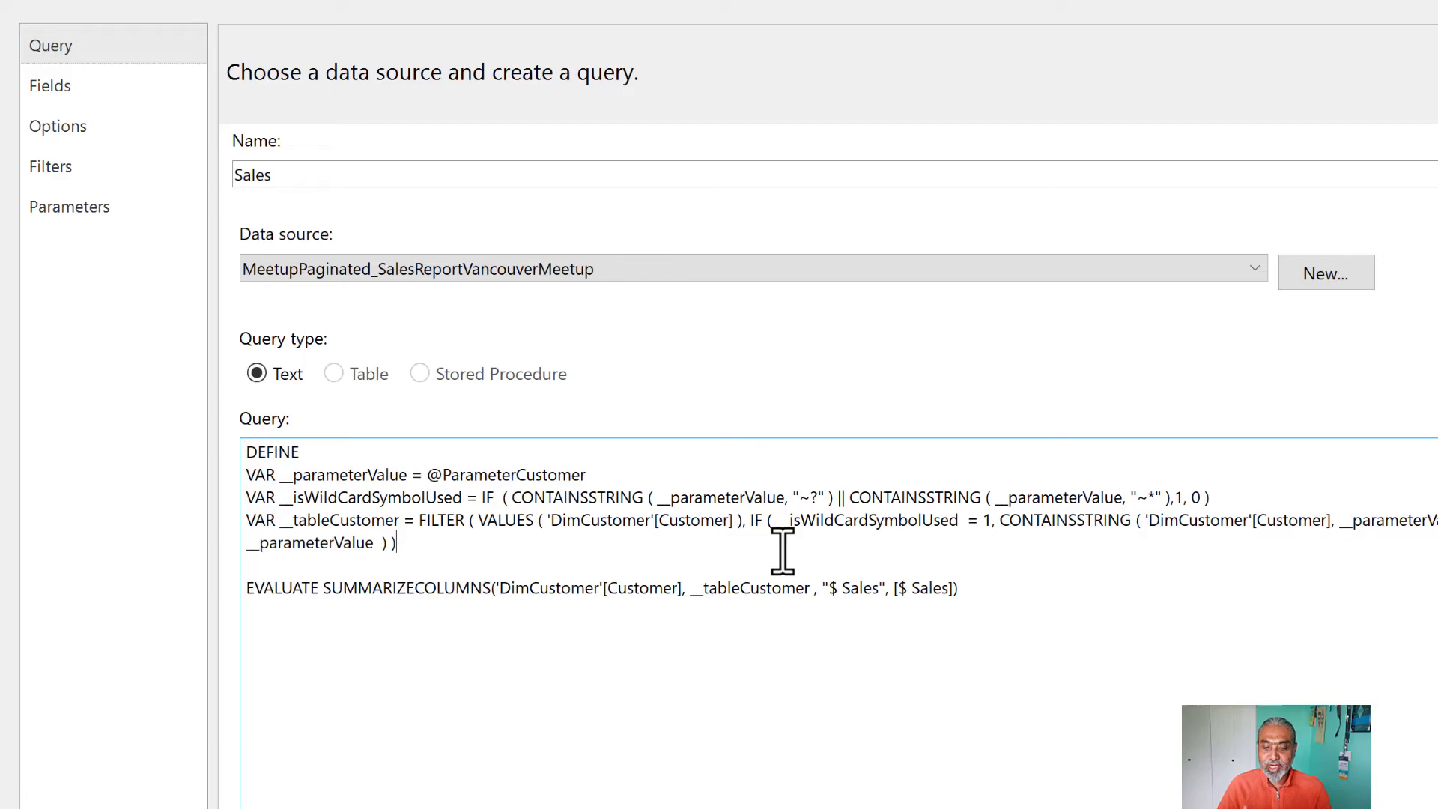
left_click_drag(399, 545, 278, 525)
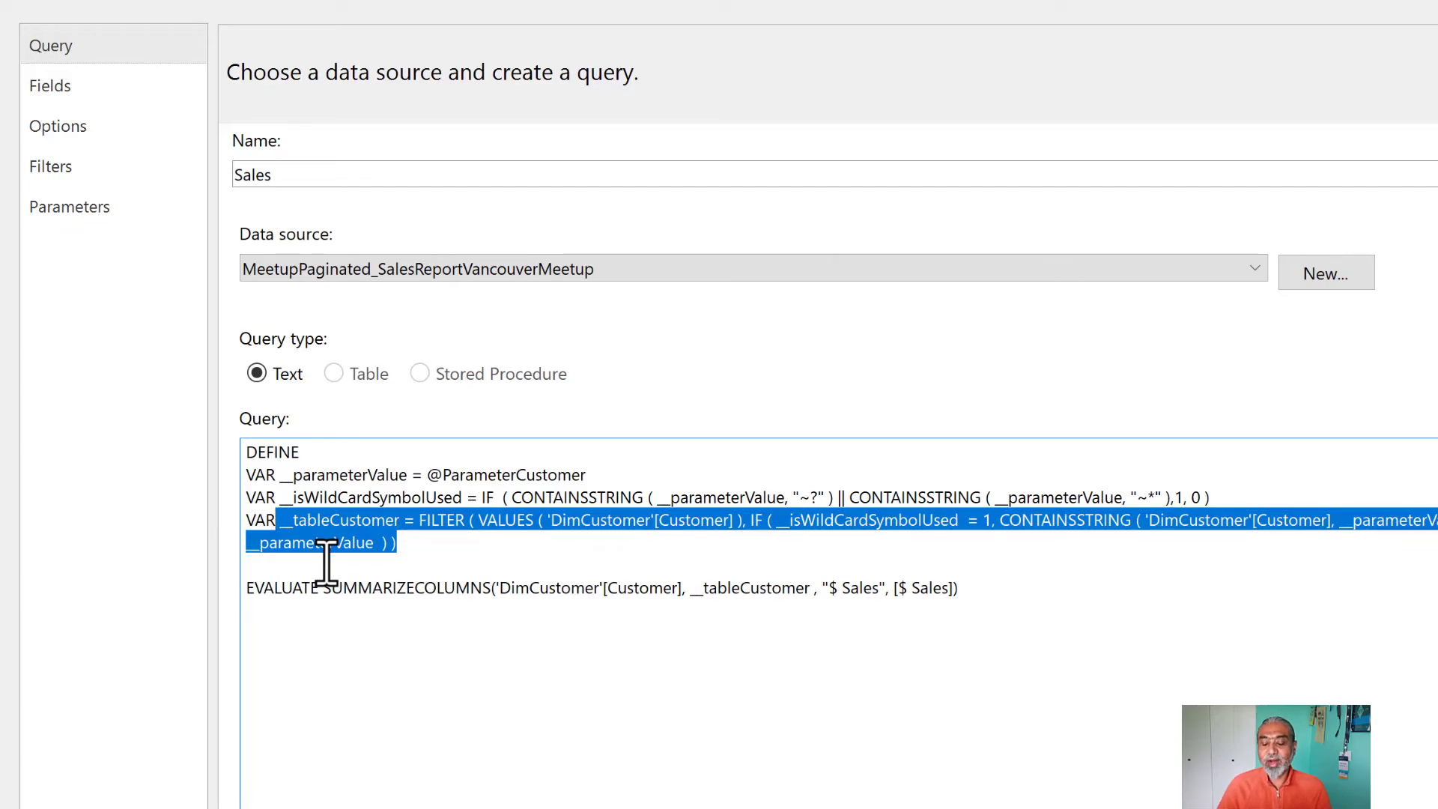
left_click(820, 588)
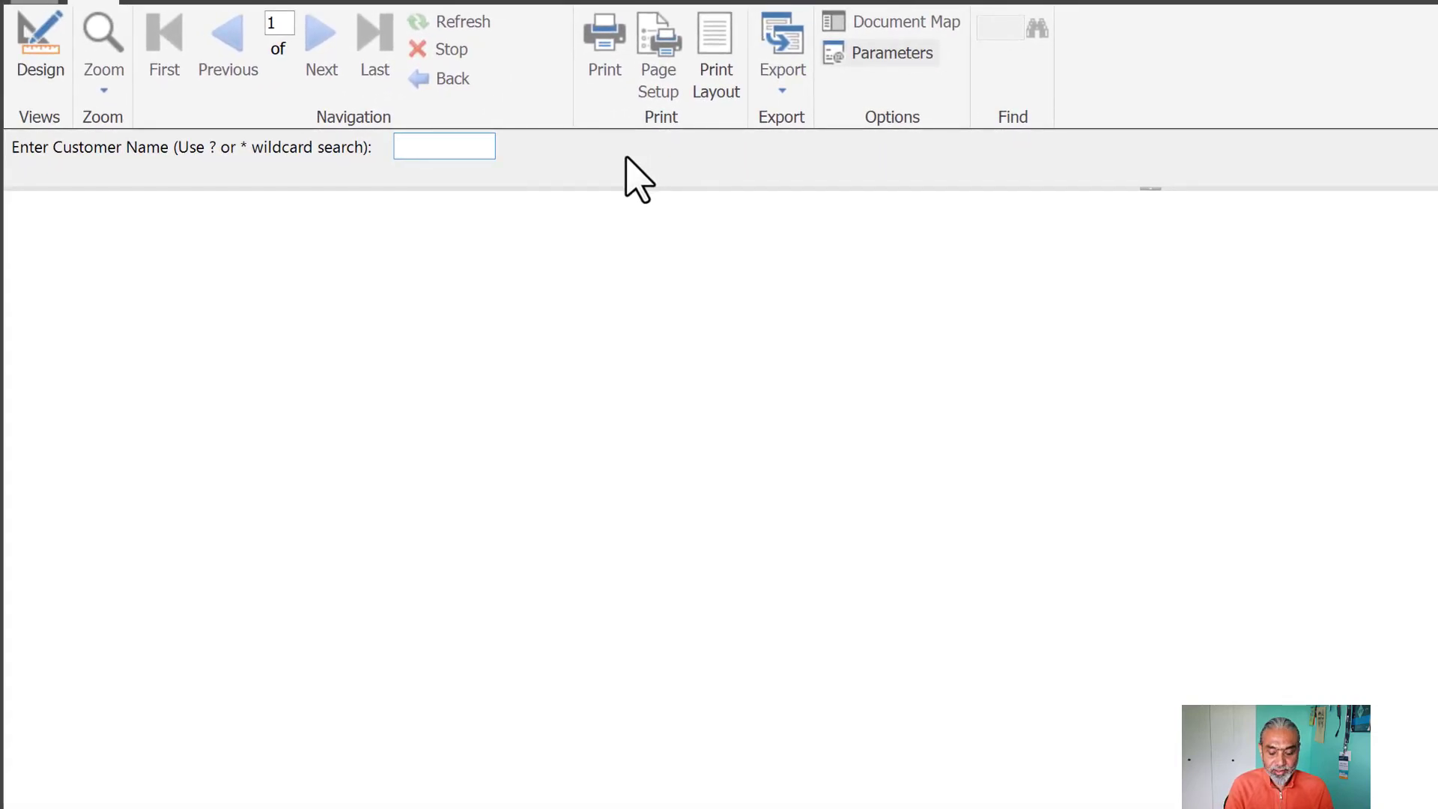
Run the report with the plain customer name Chris, and rerun it with the wildcard pattern Chris*
type("Chris")
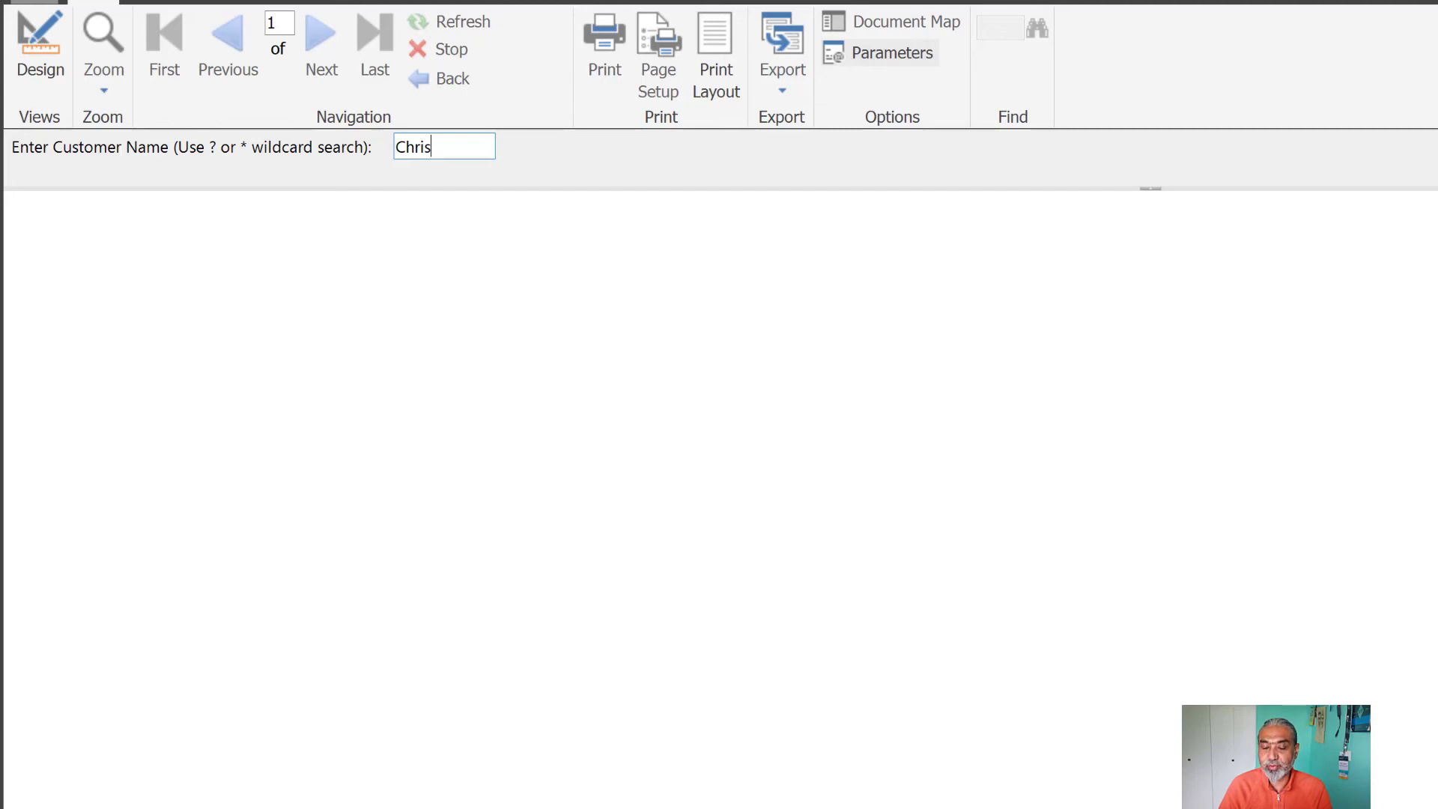
key("Return")
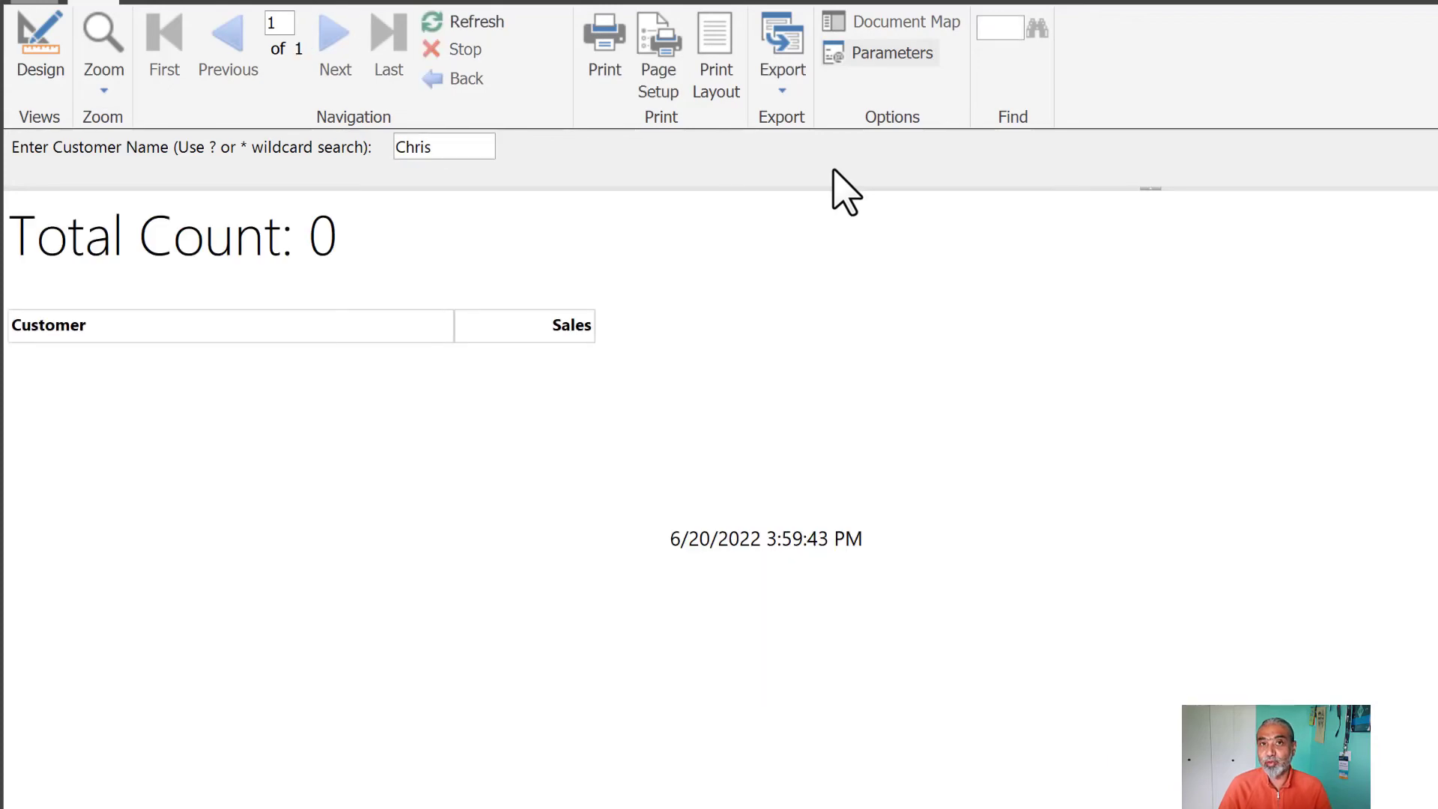
left_click(444, 154)
type("*")
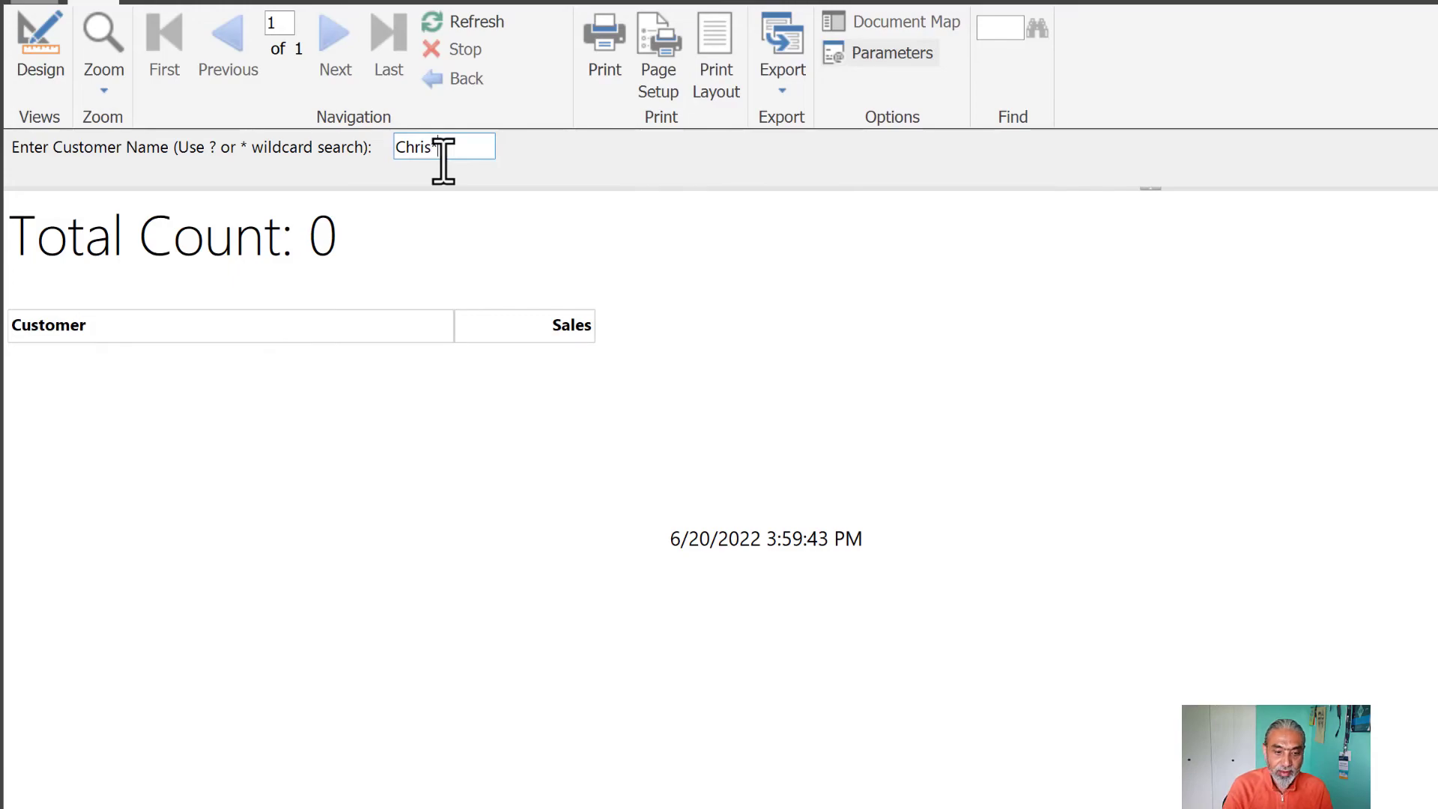
key("Return")
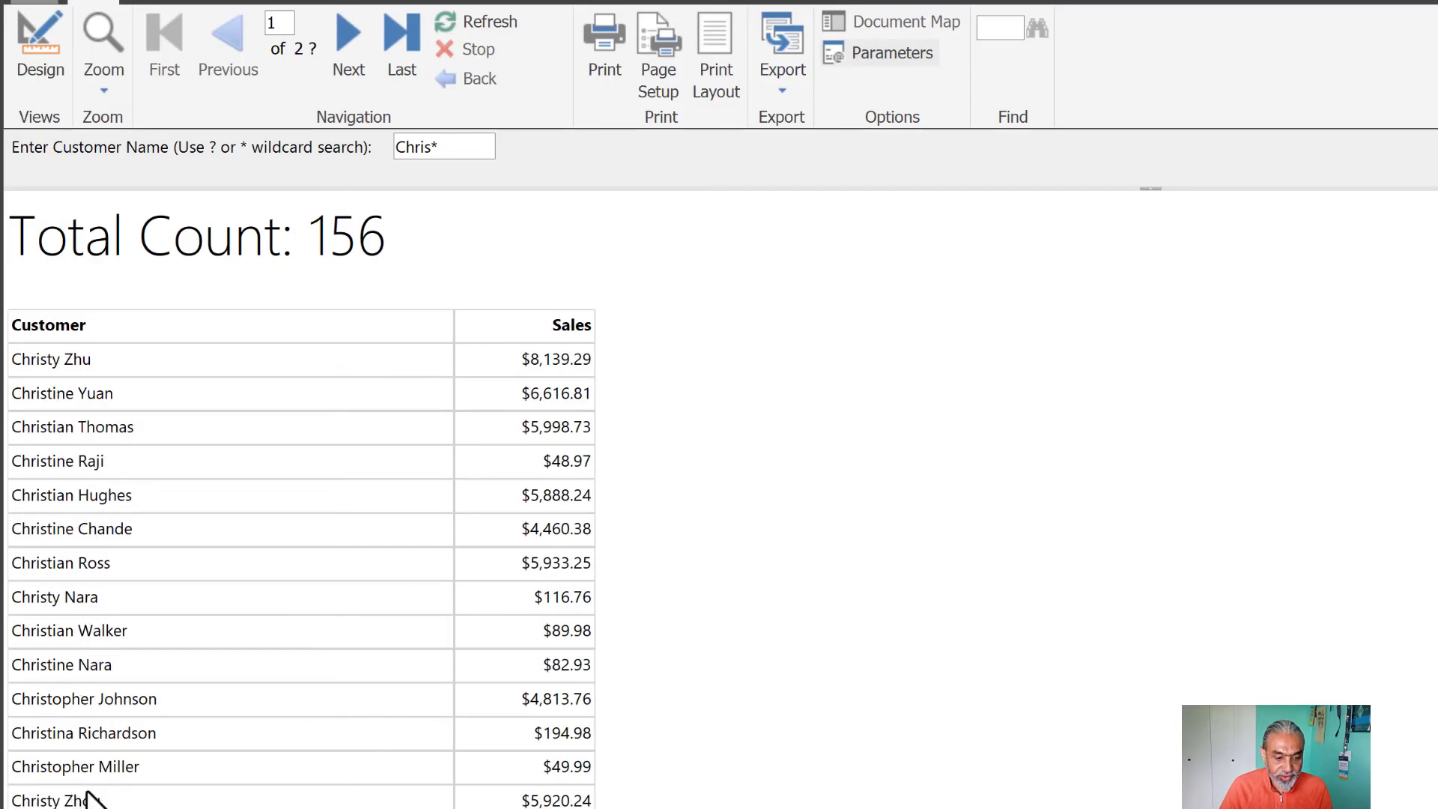
Rerun the report with a customer's exact full name, without any wildcard
left_click(445, 149)
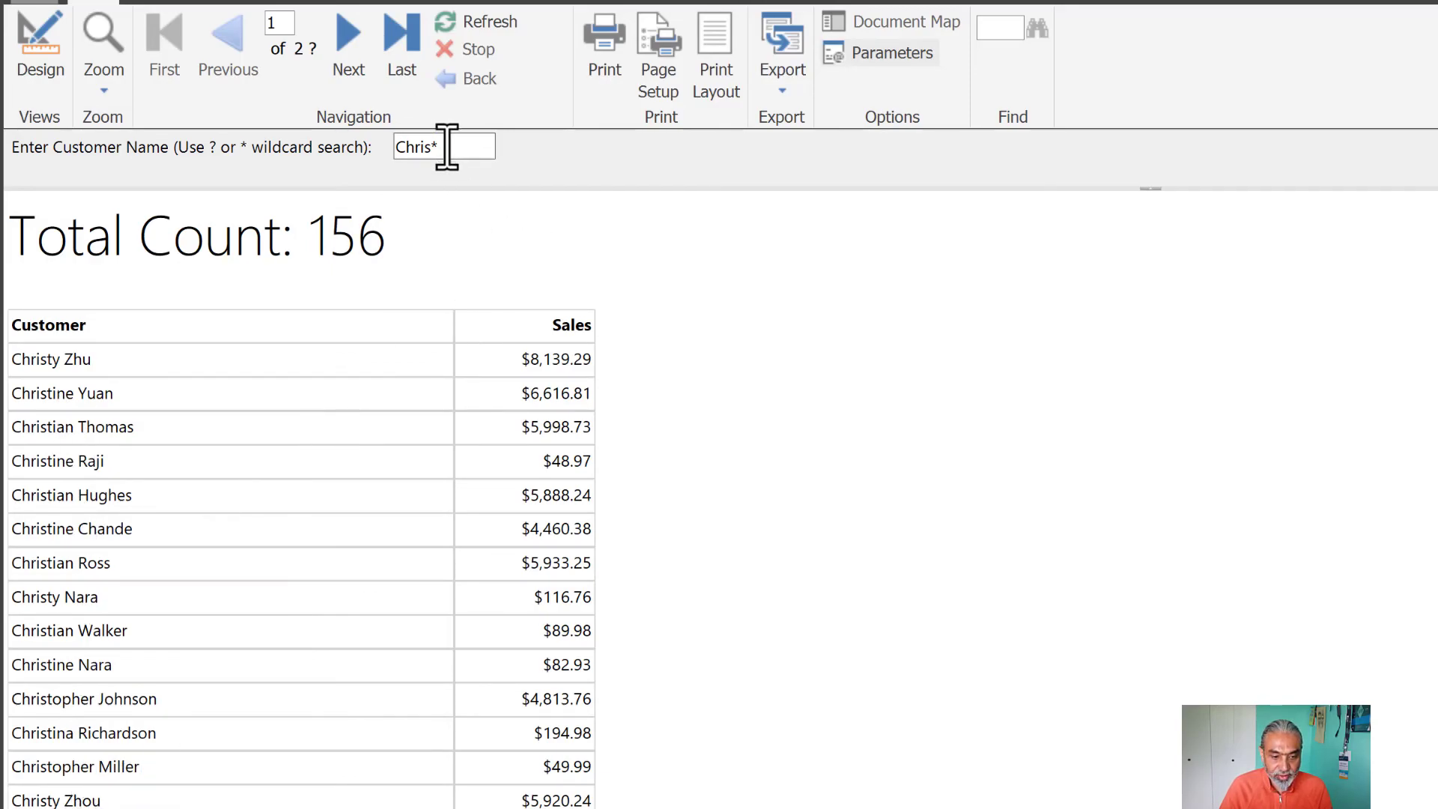
key("BackSpace")
type("ty Chow")
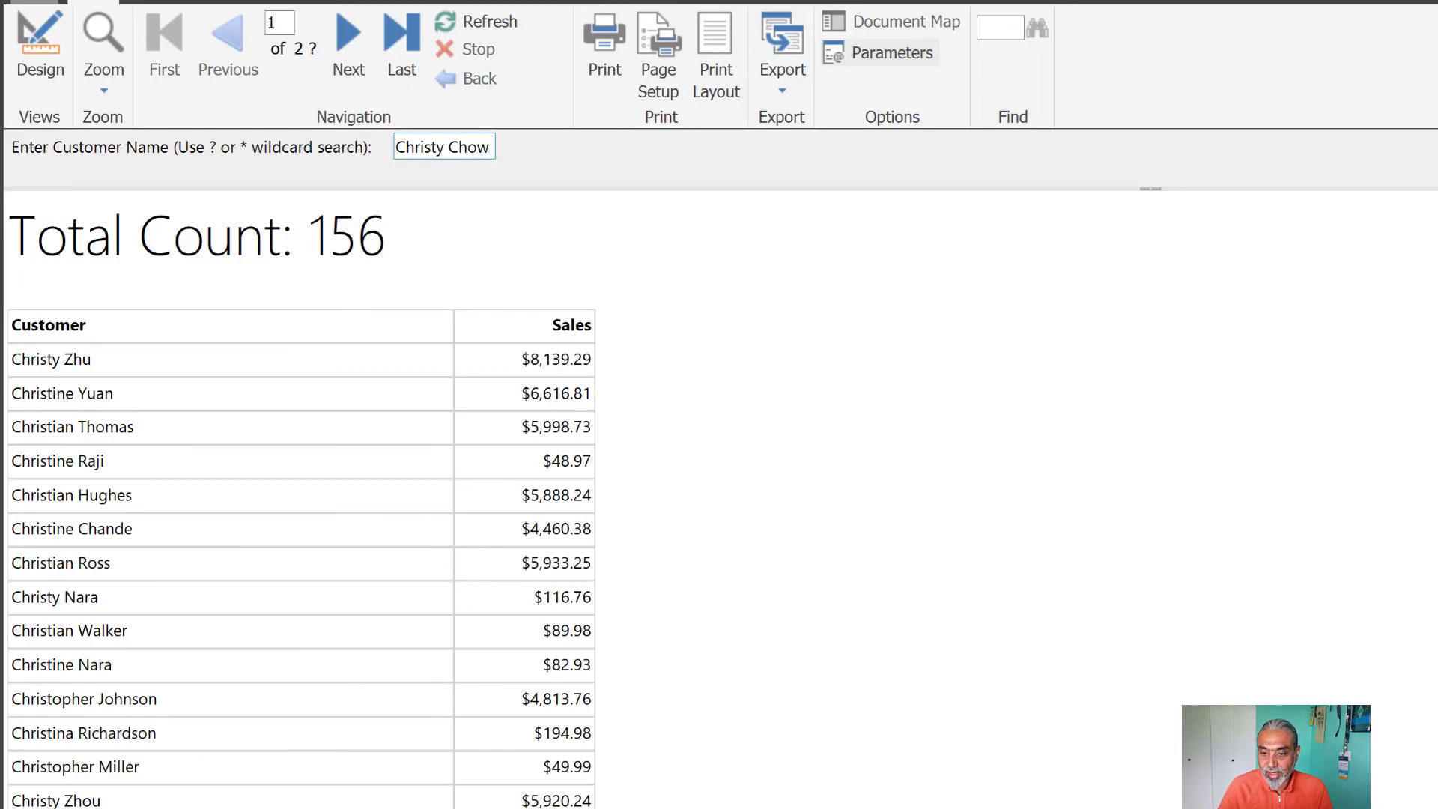
key("Return")
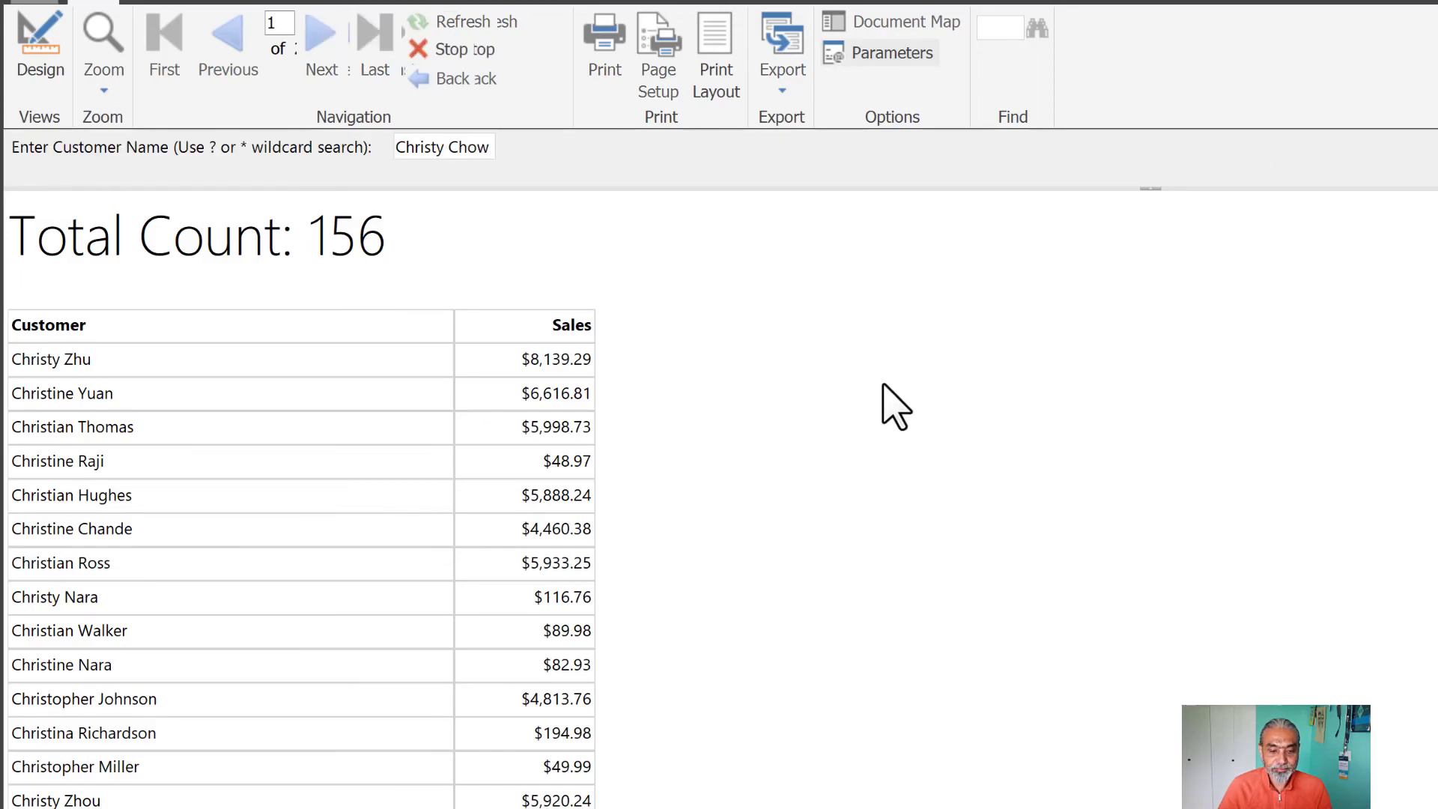